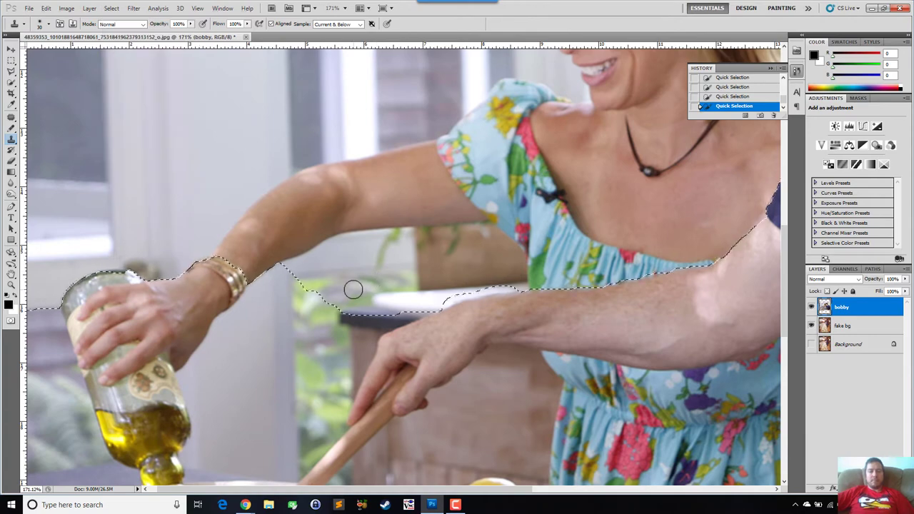
- Select the remaining background around the man with Quick Selection, including the area behind him, and delete it from the bobby layer
key("z")
left_click(342, 298, "alt")
left_click(341, 297, "alt")
key("w")
mouse_move(330, 383)
left_mouse_down()
mouse_move(345, 344)
mouse_move(443, 353)
mouse_move(495, 322)
mouse_move(491, 294)
mouse_move(423, 329)
mouse_move(455, 330)
left_mouse_up()
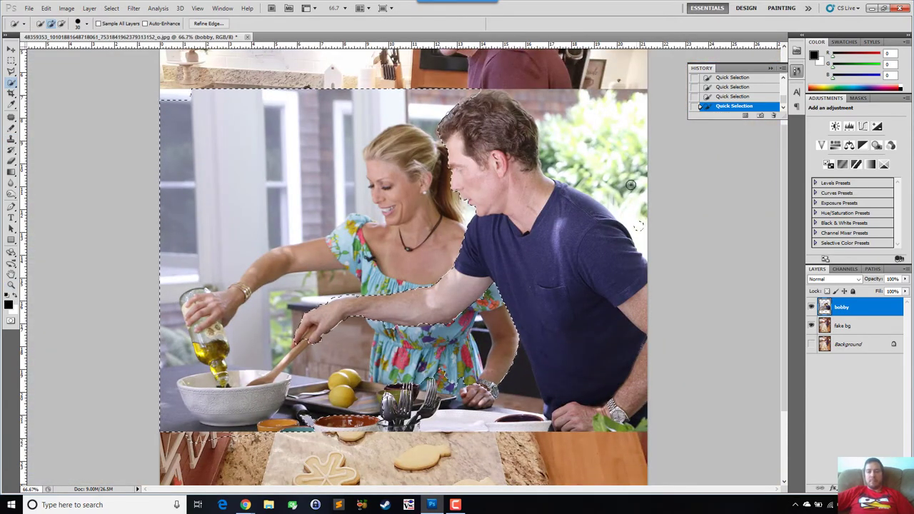
left_click_drag(631, 185, 604, 164)
key("Delete")
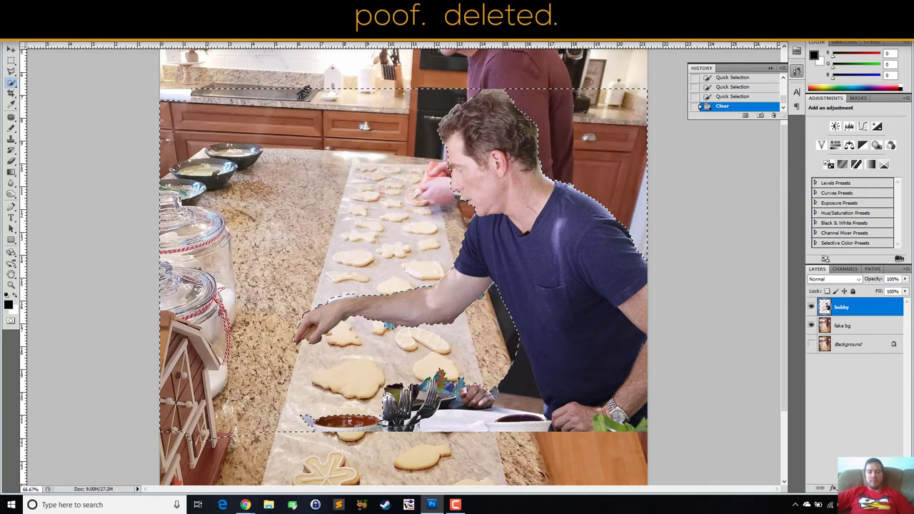
key("ctrl+d")
- Add a new layer directly below the bobby layer and fill it with black
left_click(883, 488)
left_click_drag(845, 310, 843, 338)
key("alt+BackSpace")
key("space")
left_click_drag(389, 174, 420, 218)
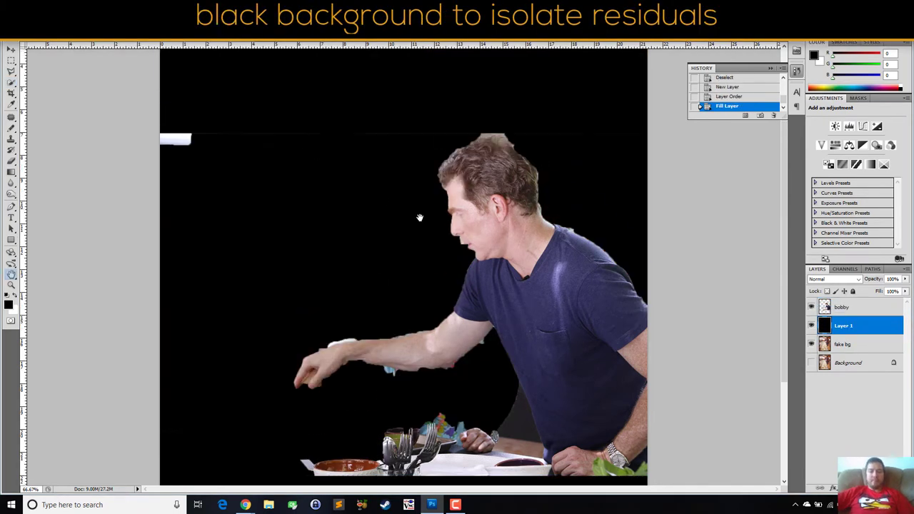
- Delete the leftover white patch beside the man's head on the bobby layer using a rectangular selection
key("alt+bracketright")
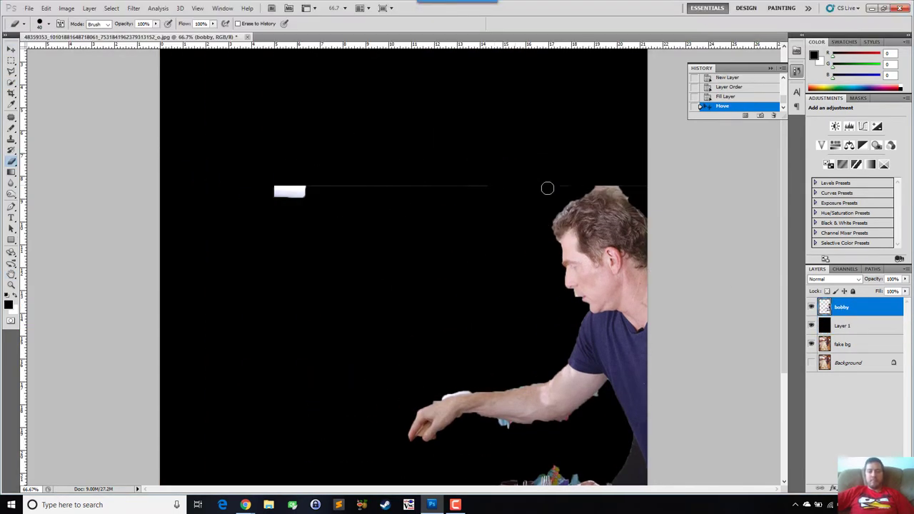
key("m")
left_click_drag(196, 164, 547, 224)
key("Delete")
key("ctrl+d")
- Move the bobby layer up and delete the leftover bowl and white dishes beneath the man's arm
key("v")
left_click_drag(490, 338, 370, 75)
key("m")
left_click_drag(246, 212, 478, 377)
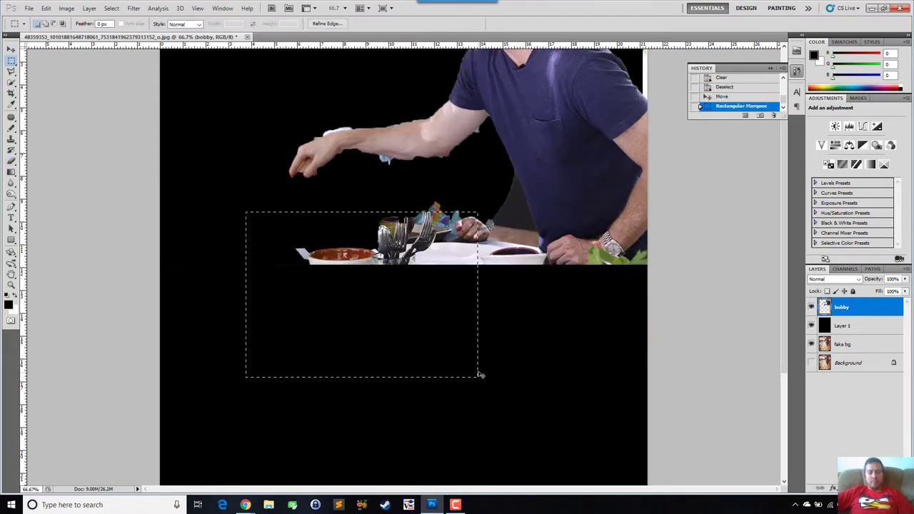
key("ctrl+d")
key("w")
left_click_drag(314, 256, 525, 255)
key("Delete")
mouse_move(514, 212)
left_mouse_down()
mouse_move(505, 234)
mouse_move(457, 241)
left_mouse_up()
key("ctrl+d")
- Clear the remaining fork, fabric and hand scraps between the man's arm and hip with Quick Selection and the Eraser
key("e")
key("w")
mouse_move(382, 237)
left_mouse_down()
mouse_move(436, 287)
mouse_move(490, 255)
left_mouse_up()
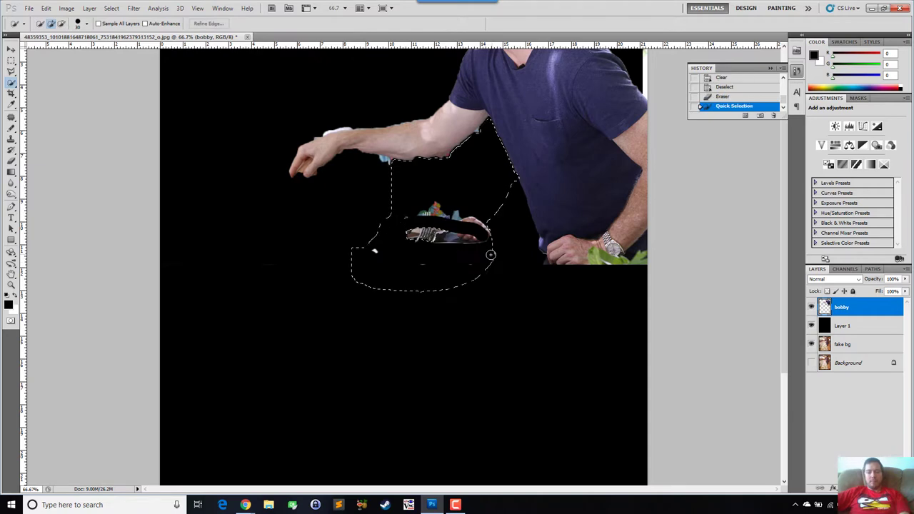
key("Delete")
key("ctrl+d")
key("e")
left_click_drag(442, 236, 406, 238)
- Remove the leftover white and blue patches along the man's forearm and under his sleeve
key("w")
left_click(387, 161)
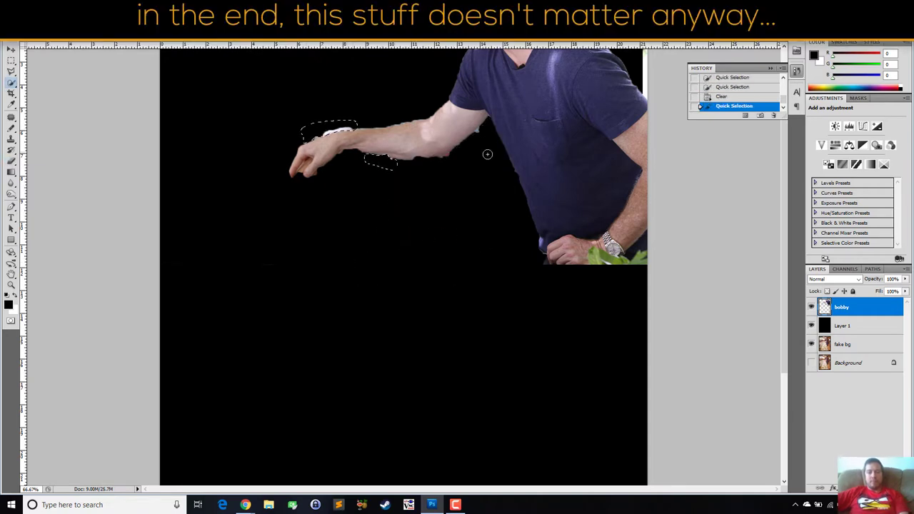
left_click_drag(456, 153, 528, 149)
key("Delete")
key("ctrl+z")
key("ctrl+d")
key("e")
- Delete the window, sunflower vase and counter behind the man's back from the bobby layer
scroll(471, 135, "up", 5)
scroll(218, 236, "down", 3)
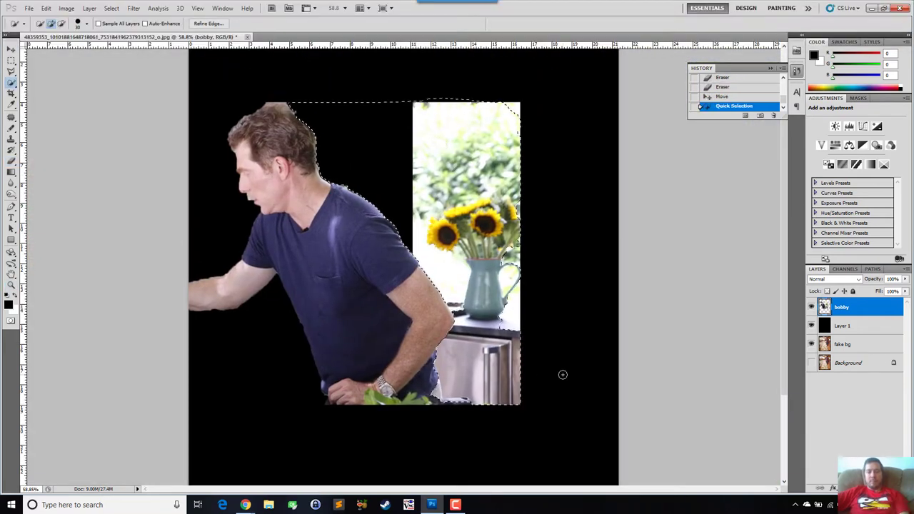
key("Delete")
key("m")
left_click_drag(494, 88, 565, 398)
key("Delete")
key("ctrl+d")
key("w")
left_click(471, 309)
key("Delete")
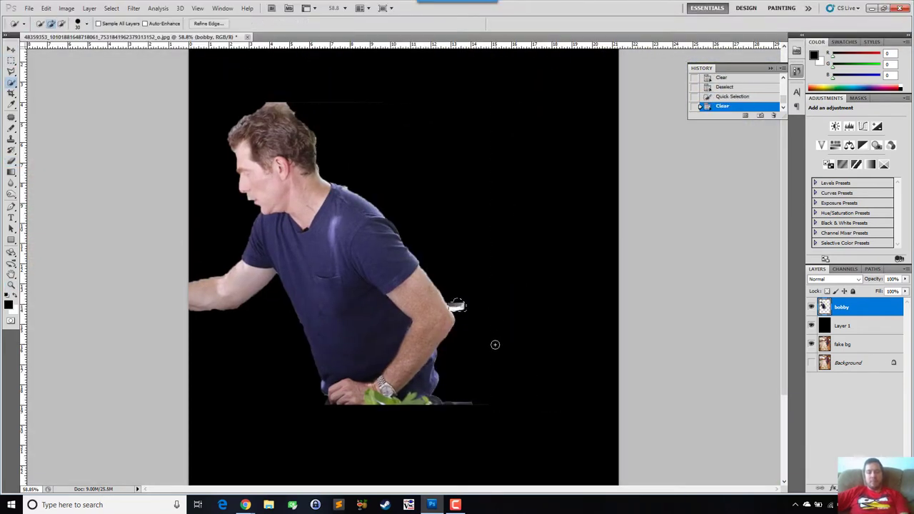
- Clear the stray line and flat edge at the top of the man's hair, and fill Layer 1 with white
key("z")
mouse_move(280, 112)
left_mouse_down()
mouse_move(303, 143)
mouse_move(339, 242)
left_mouse_up()
key("m")
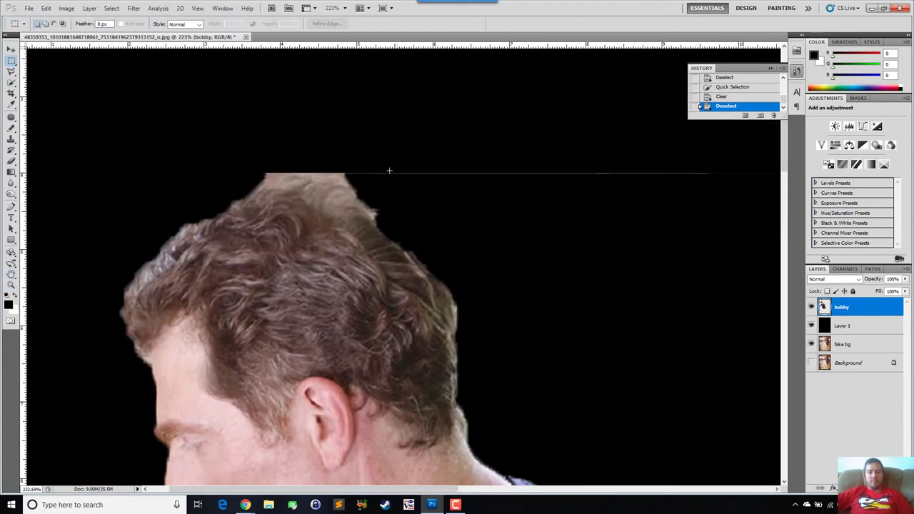
left_click_drag(348, 174, 783, 144)
key("Delete")
key("ctrl+d")
key("e")
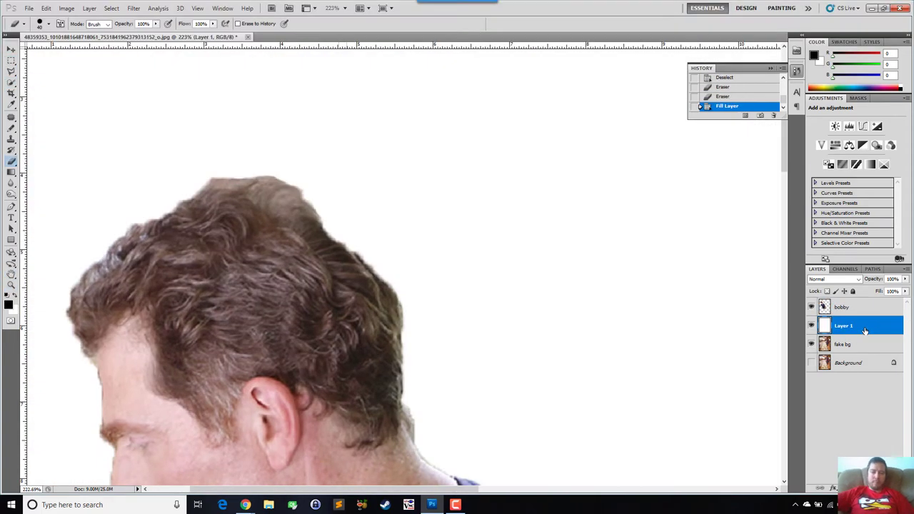
- Move the bobby layer in front of the man in the kitchen photo and hide Layer 1
key("h")
scroll(369, 286, "down", 10)
key("z")
key("ctrl+0")
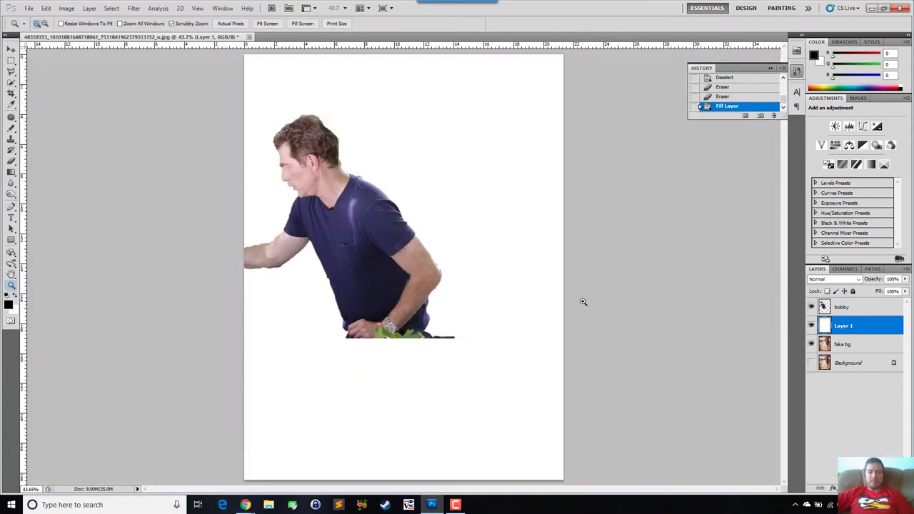
key("h")
left_click(853, 311)
key("v")
left_click_drag(378, 246, 483, 264)
left_click(812, 326)
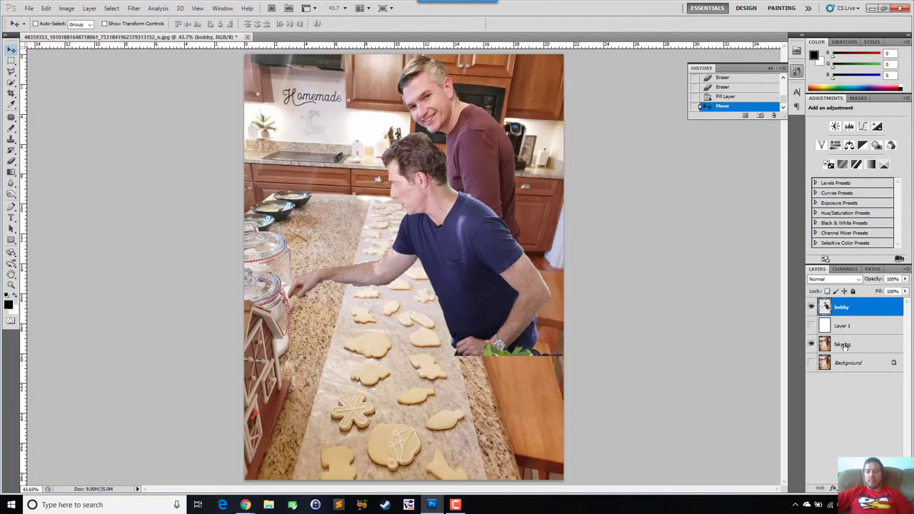
- Duplicate the fake bg layer, place the copy above the bobby layer and rename it fake fg
left_click(845, 345)
key("ctrl+j")
left_click_drag(845, 345, 853, 303)
double_click(838, 310)
key("Escape")
double_click(845, 308)
type("fake fg")
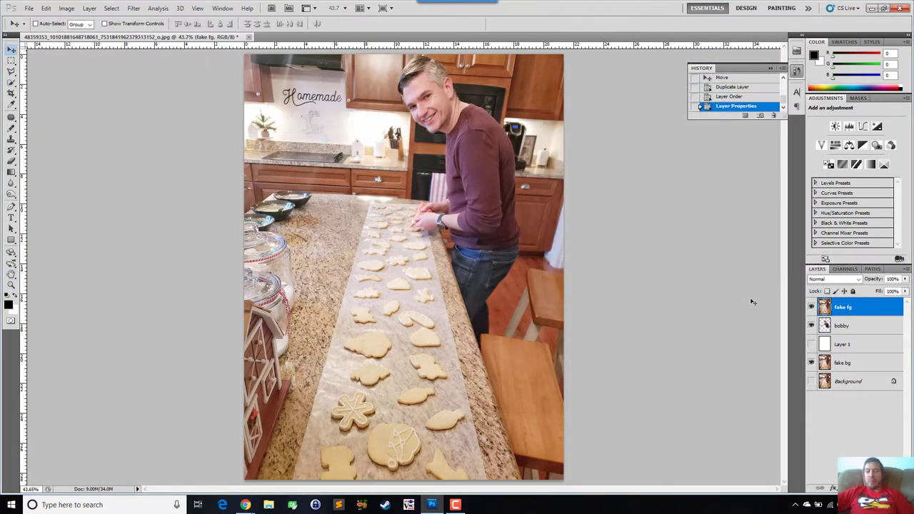
- Hide the fake fg layer and move the bobby cutout up over the man in the kitchen
left_click(853, 327)
left_click(812, 308)
left_click_drag(482, 228, 489, 181)
key("z")
left_click_drag(373, 82, 464, 184)
key("h")
mouse_move(449, 195)
left_mouse_down()
mouse_move(360, 202)
mouse_move(324, 148)
left_mouse_up()
- Hide the fake bg layer, and delete the shirt and arms from the bobby layer using Quick Selection
key("w")
mouse_move(489, 266)
left_mouse_down()
mouse_move(496, 309)
mouse_move(433, 300)
left_mouse_up()
left_click(811, 363)
key("ctrl+d")
key("z")
key("w")
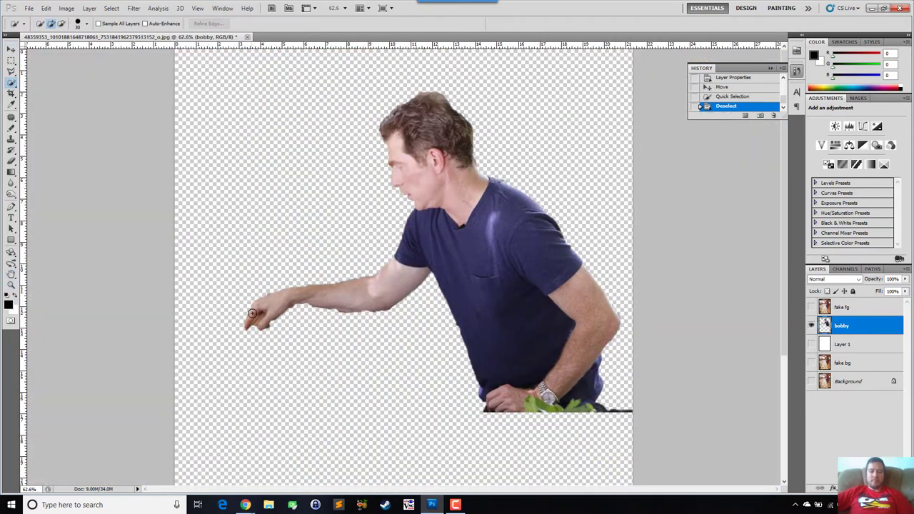
mouse_move(252, 313)
left_mouse_down()
mouse_move(423, 277)
mouse_move(629, 409)
left_mouse_up()
key("Delete")
key("ctrl+d")
- Delete the leftover hand, watch and leaves below the head with a rectangular selection, and show Layer 1
key("m")
left_click_drag(403, 342, 672, 471)
key("Delete")
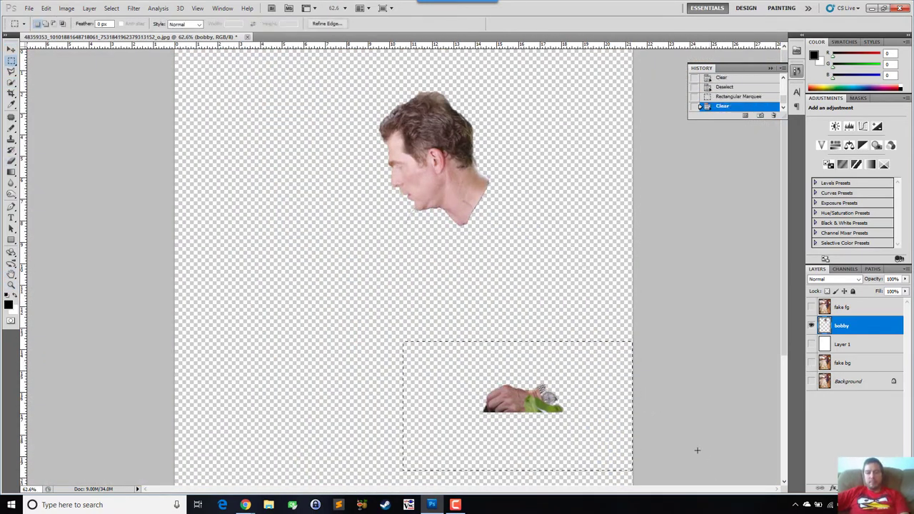
key("ctrl+d")
key("v")
mouse_move(492, 175)
left_mouse_down()
mouse_move(454, 156)
mouse_move(635, 361)
left_mouse_up()
key("ctrl+d")
left_click(812, 344)
key("Delete")
key("ctrl+d")
- Erase the fringe around the chin and at the lower tip of the neck on the bobby layer
key("z")
left_click_drag(378, 171, 461, 175)
key("e")
left_click_drag(353, 280, 308, 348)
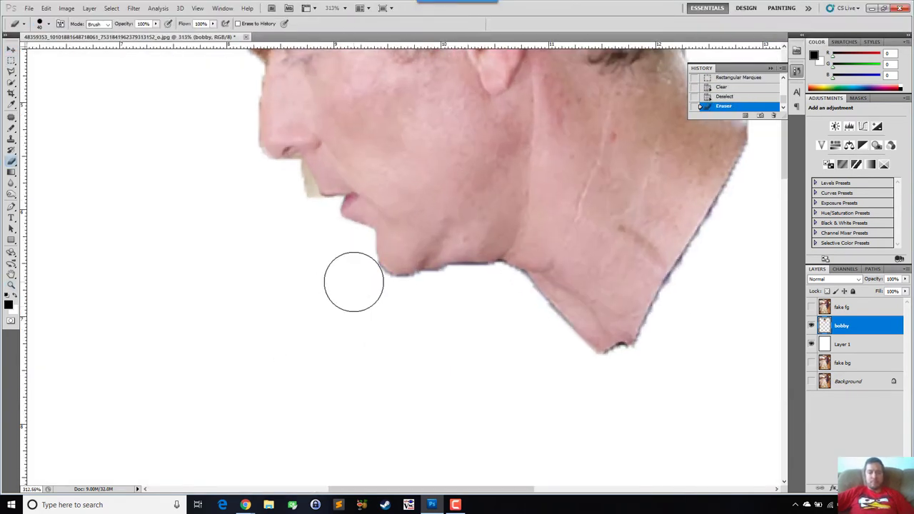
left_click(629, 334)
key("w")
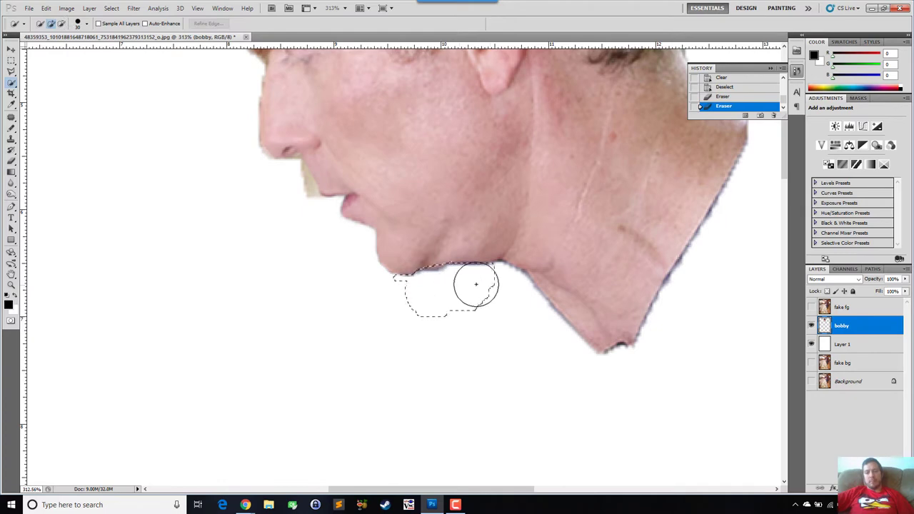
mouse_move(476, 285)
left_mouse_down()
mouse_move(513, 292)
mouse_move(573, 349)
mouse_move(666, 324)
mouse_move(741, 200)
left_mouse_up()
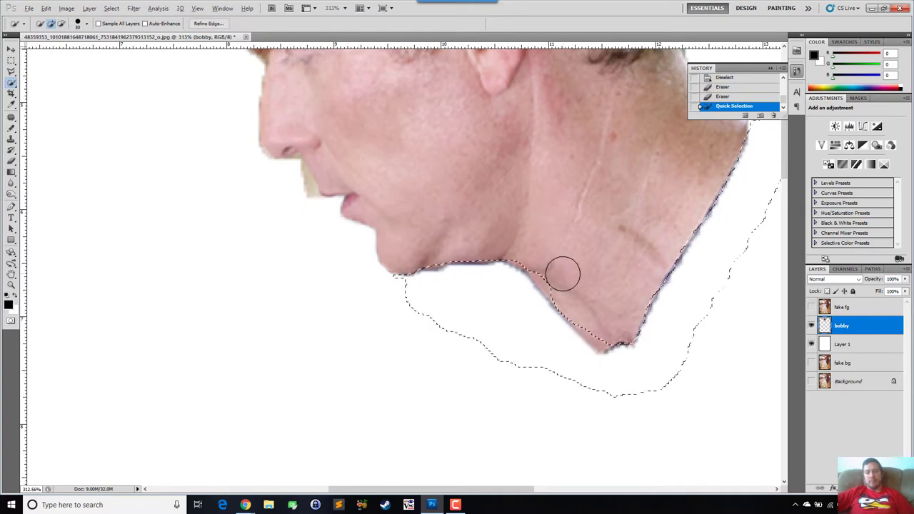
key("ctrl+z")
- Erase the dark fringe along the underside of the jaw and both edges of the neck
key("e")
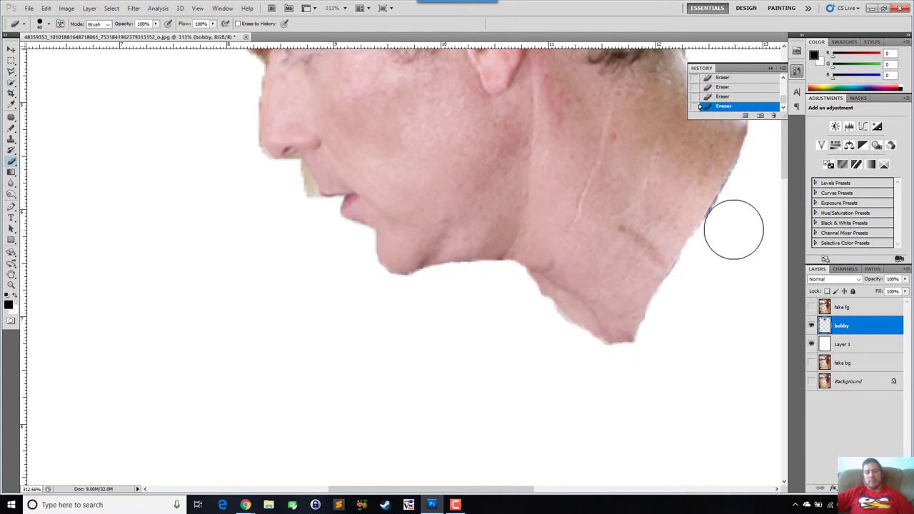
key("w")
scroll(578, 258, "up", 3)
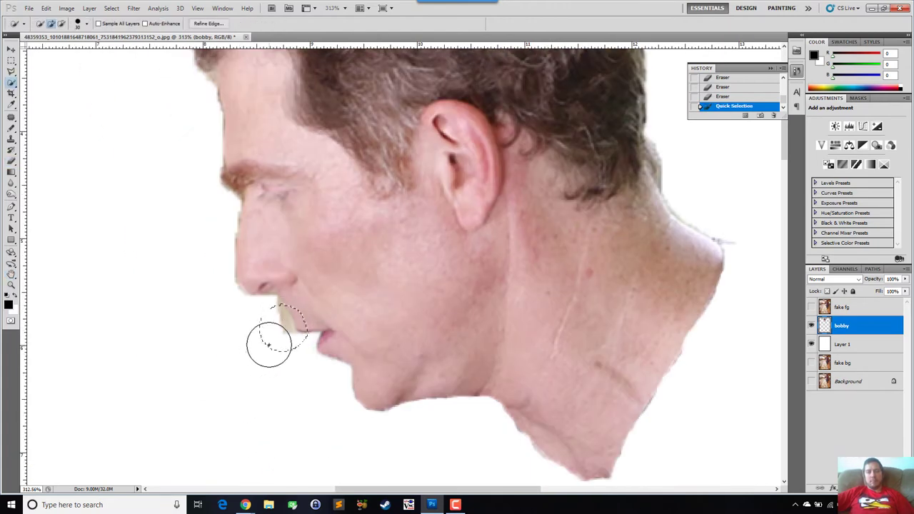
key("ctrl+d")
- Set the Eraser size to 20, and remove the beige patch beneath the nose with the Eraser and Magic Wand
key("e")
left_click(271, 343)
left_click(48, 24)
type("20")
left_click(265, 346)
key("w")
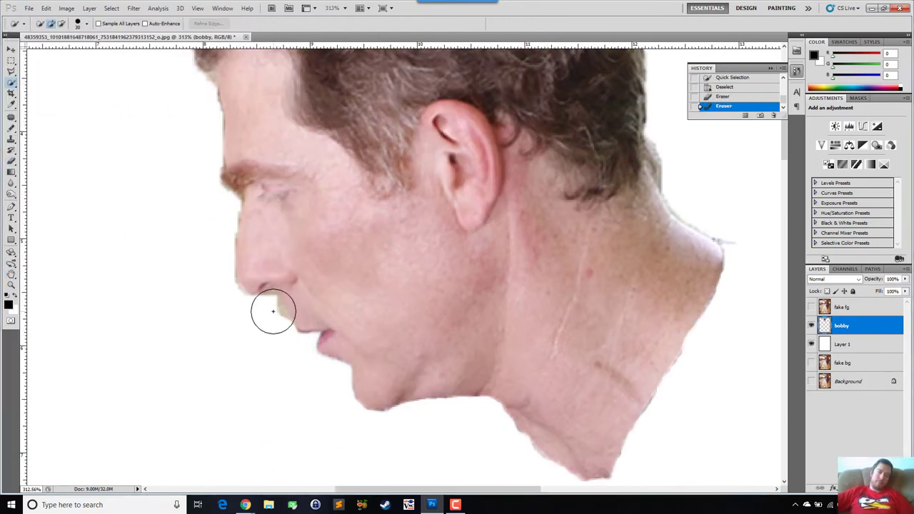
key("shift+w")
left_click(283, 317)
- Fill Layer 1 with black and erase the remaining residue around the upper lip on the bobby layer
left_click(841, 345)
key("alt+BackSpace")
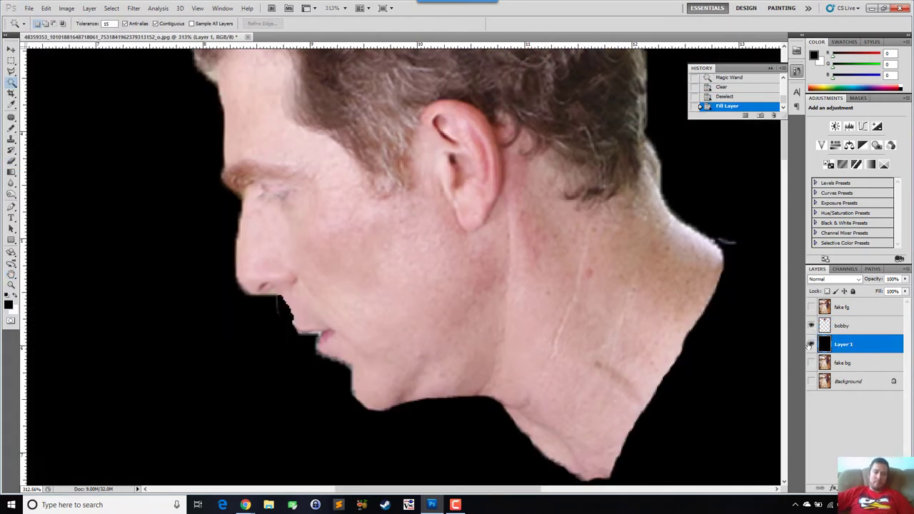
key("e")
left_click(270, 314)
key("ctrl+z")
key("alt+bracketright")
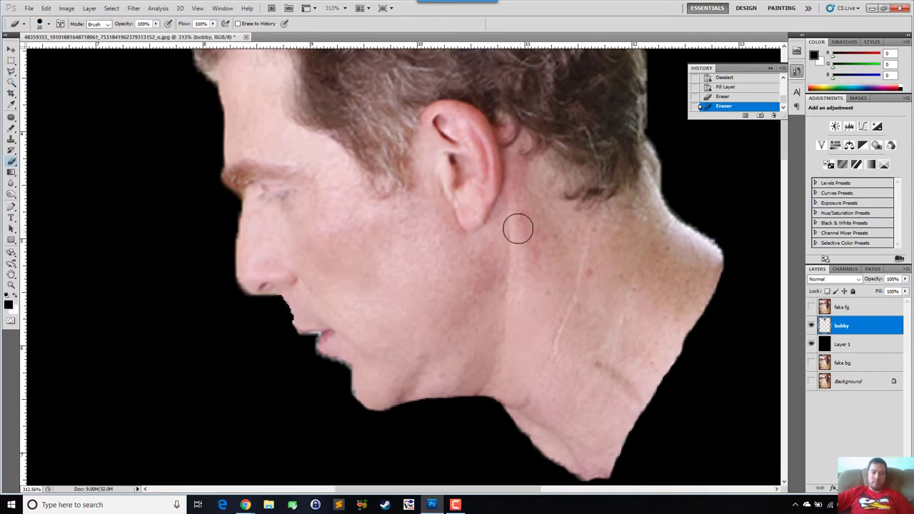
- Examine the edges of the cut-out head around the hair, face and neck for leftover fringe
key("h")
left_click_drag(511, 100, 473, 451)
left_click_drag(409, 346, 433, 168)
double_click(857, 327)
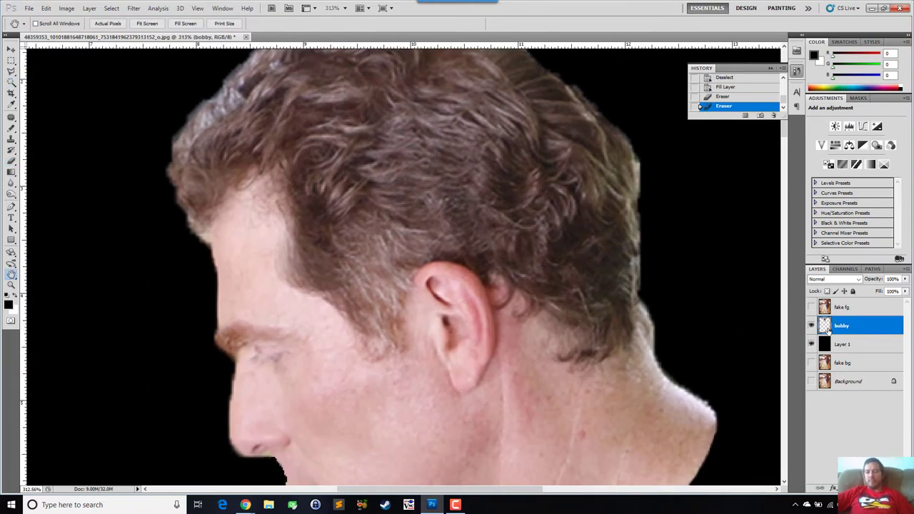
key("z")
key("ctrl+0")
left_click(825, 326, "ctrl")
key("ctrl+d")
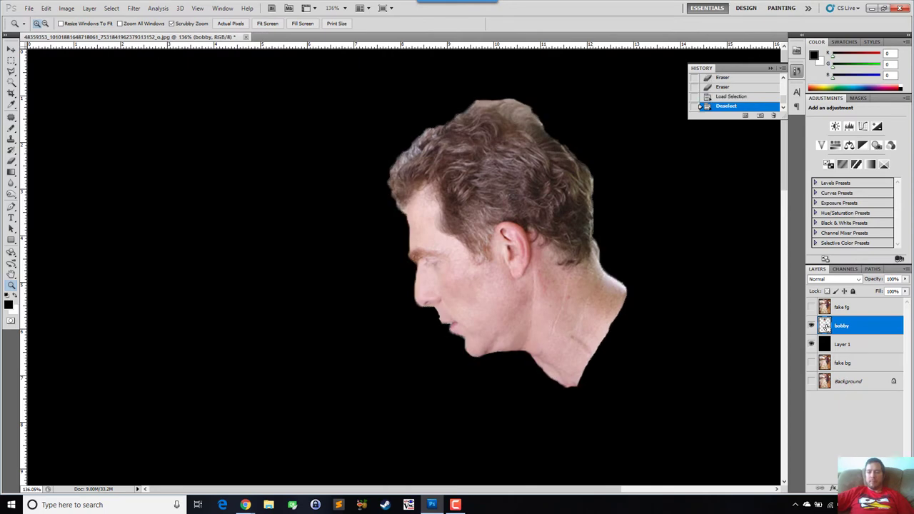
- Save the bobby layer's outline as a new alpha channel and make that channel active
left_click(825, 327, "ctrl")
left_click(845, 270)
left_click(871, 489)
key("ctrl+d")
left_click(842, 354)
- Load the Alpha 1 channel as a selection and apply a Gaussian Blur within it
left_click(825, 353, "ctrl")
left_click(134, 9)
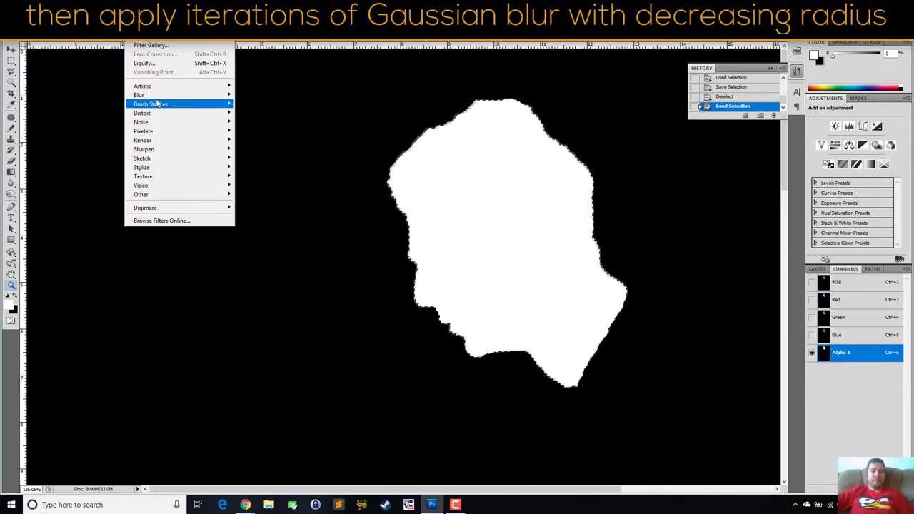
mouse_move(158, 95)
left_click(253, 131)
key("Return")
- Apply two more rounds of Gaussian Blur to Alpha 1, reloading its selection before each, and deselect
left_click(825, 353, "ctrl")
left_click(134, 9)
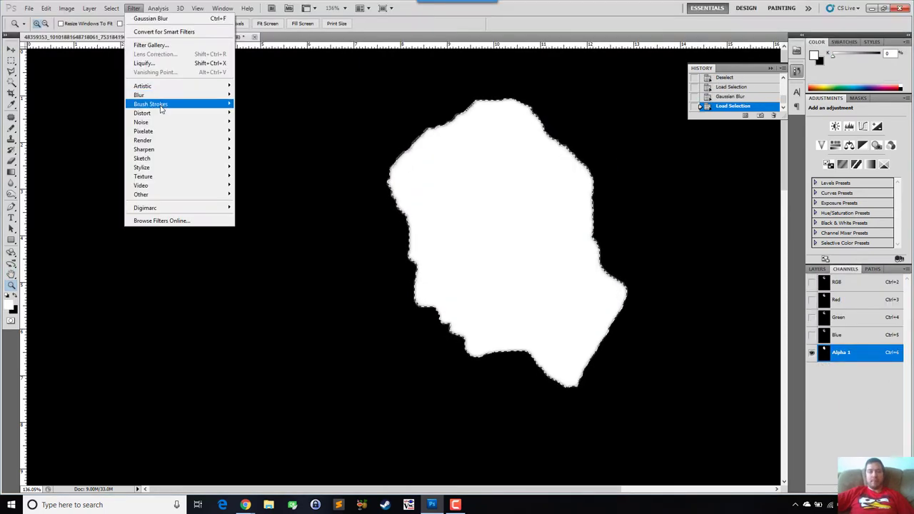
left_click(261, 131)
key("Return")
left_click(825, 352, "ctrl")
left_click(133, 8)
mouse_move(168, 95)
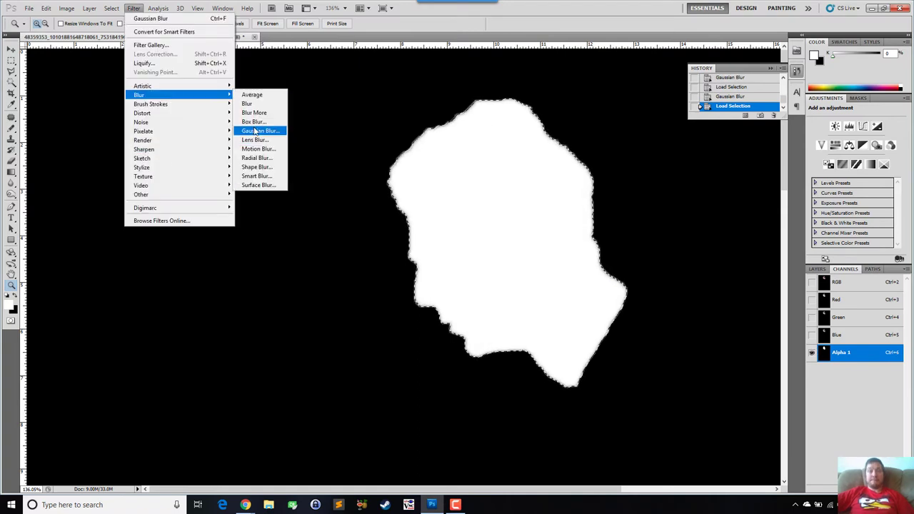
left_click(256, 131)
key("Return")
key("ctrl+d")
- Load Alpha 1 as a selection, invert it, clear the area outside the head shape and deselect
left_click(825, 354, "ctrl")
key("ctrl+shift+i")
key("Delete")
key("ctrl+d")
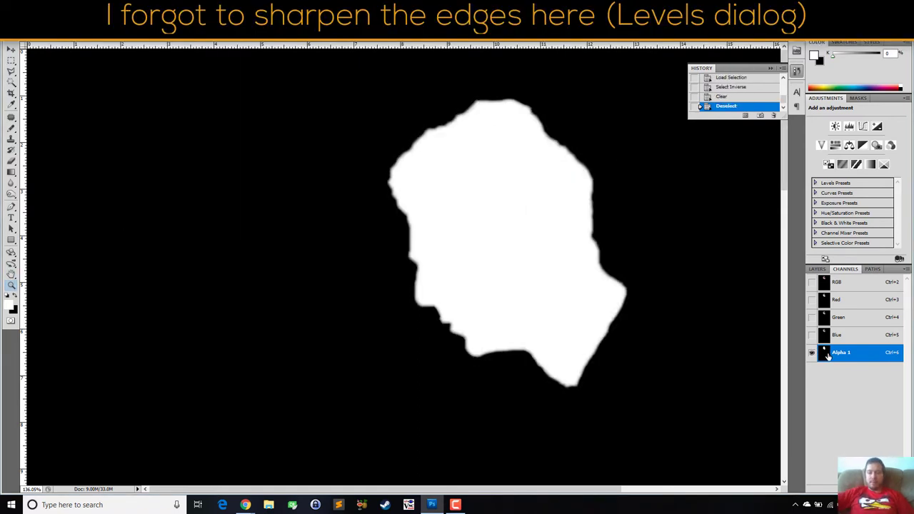
- Make the bobby layer active, hide the black Layer 1 and show the fake bg kitchen photo behind the head
left_click(825, 352, "ctrl")
left_click(817, 268)
left_click(842, 326)
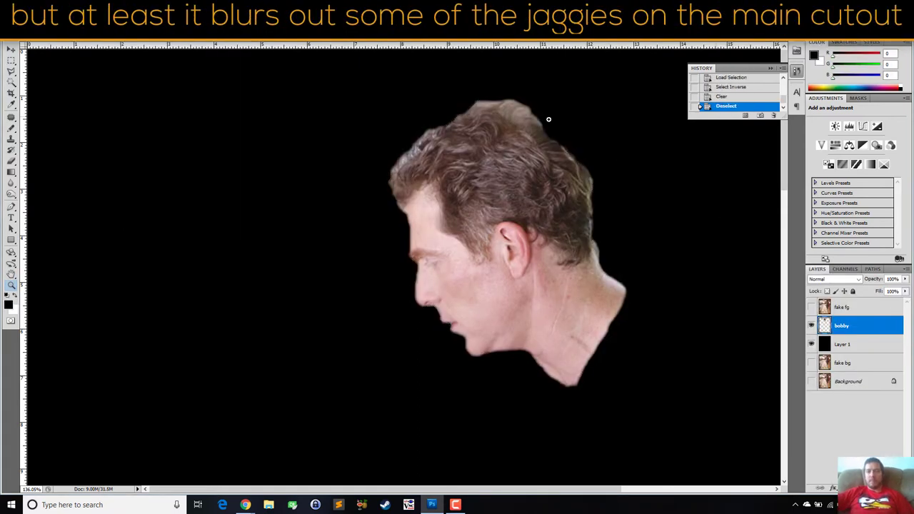
left_click(811, 344)
key("space")
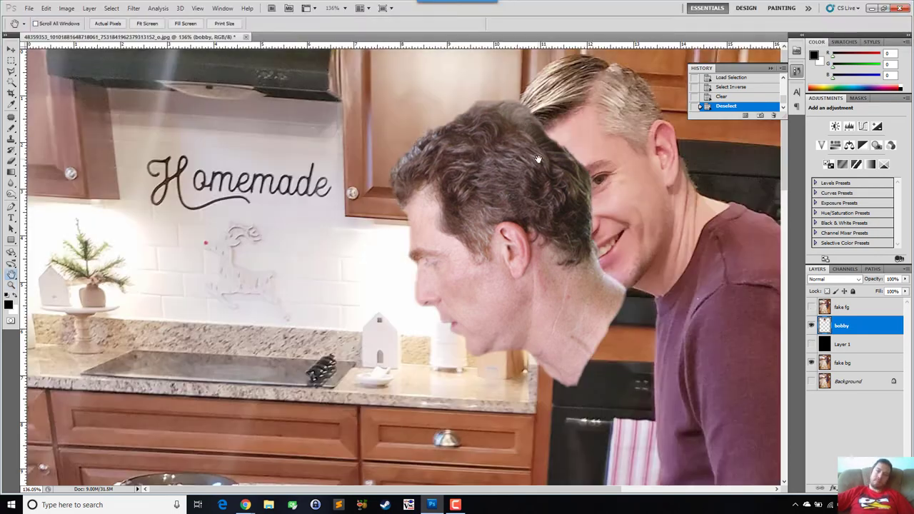
- Duplicate the bobby layer, hide the copy and try burning the pale hair at the crown on the bobby layer
left_click_drag(888, 326, 884, 489)
left_click(811, 326)
left_click(850, 345)
left_click(10, 183)
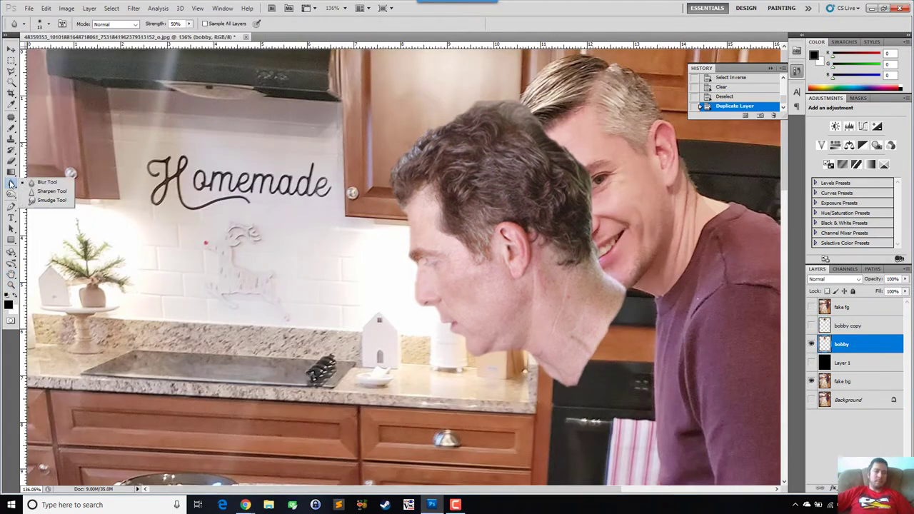
left_click(10, 194)
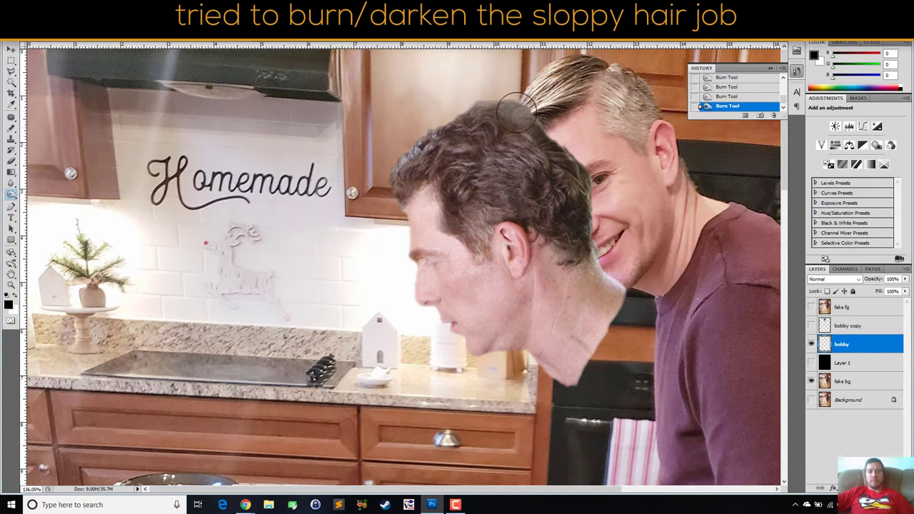
- Undo the burn strokes on the hair and delete the bobby copy layer
key("ctrl+alt+z")
key("ctrl+alt+z")
key("ctrl+alt+z")
key("ctrl+alt+z")
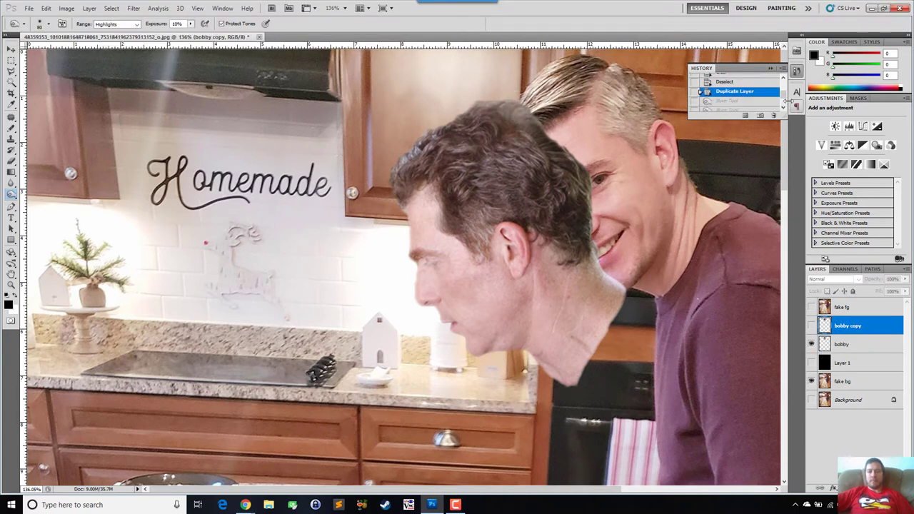
left_click(747, 108)
left_click(784, 77)
left_click(735, 87)
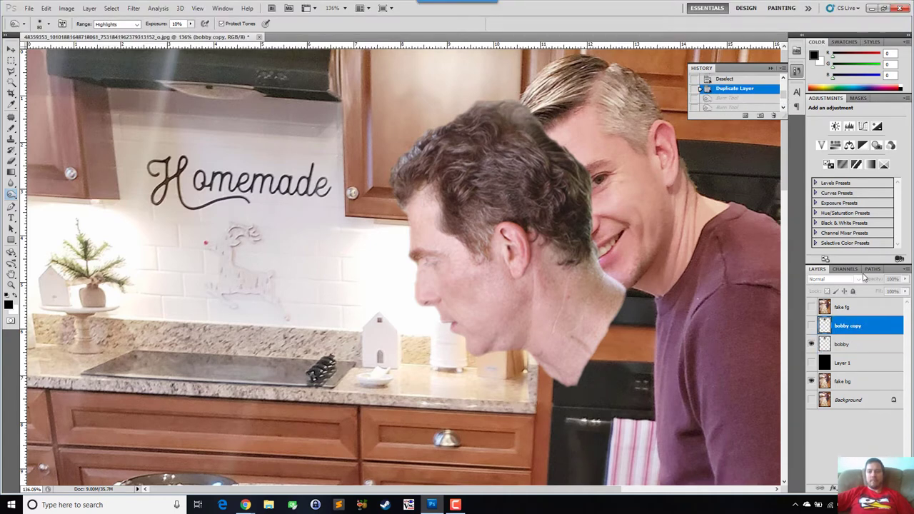
left_click_drag(864, 326, 893, 488)
- Move the bobby head over the smiling man's head so its neck meets the shirt collar
key("v")
left_click_drag(537, 227, 644, 136)
key("space")
left_click_drag(586, 262, 365, 261)
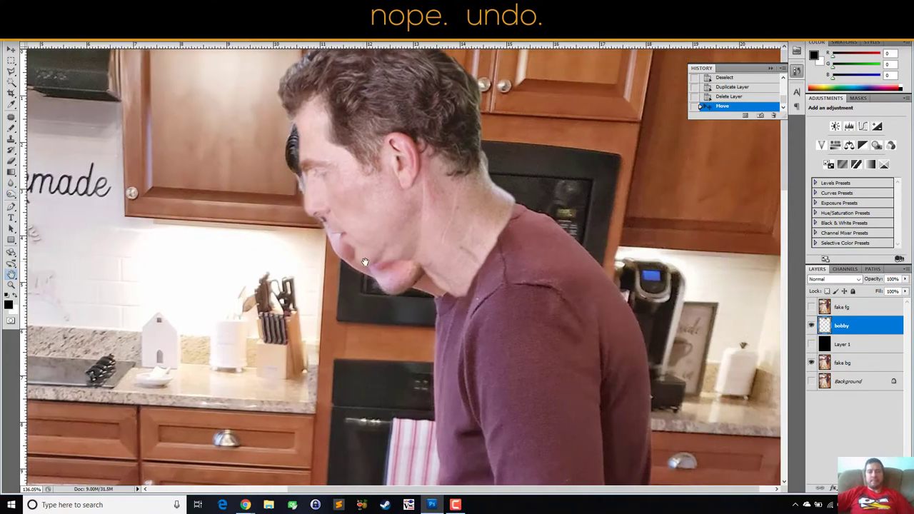
left_click_drag(462, 204, 487, 234)
- On the fake fg layer, quick-select the man's head and the kitchen background around it, delete them and deselect
left_click(811, 307)
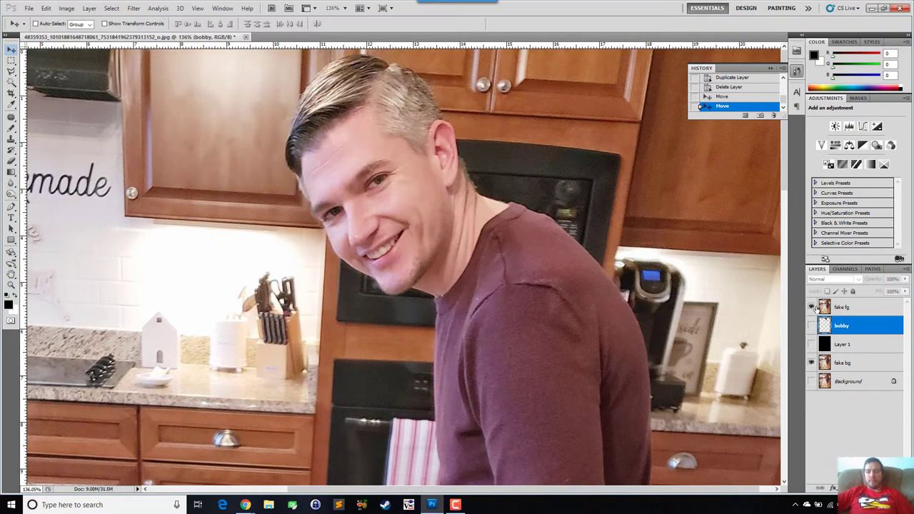
left_click(850, 307)
key("w")
mouse_move(506, 116)
left_mouse_down()
mouse_move(299, 79)
mouse_move(255, 265)
left_mouse_up()
key("Delete")
left_click(812, 362)
key("ctrl+d")
- Move the bobby head slightly lower behind the shirt collar, then hide the bobby and fake bg layers
left_click(811, 326)
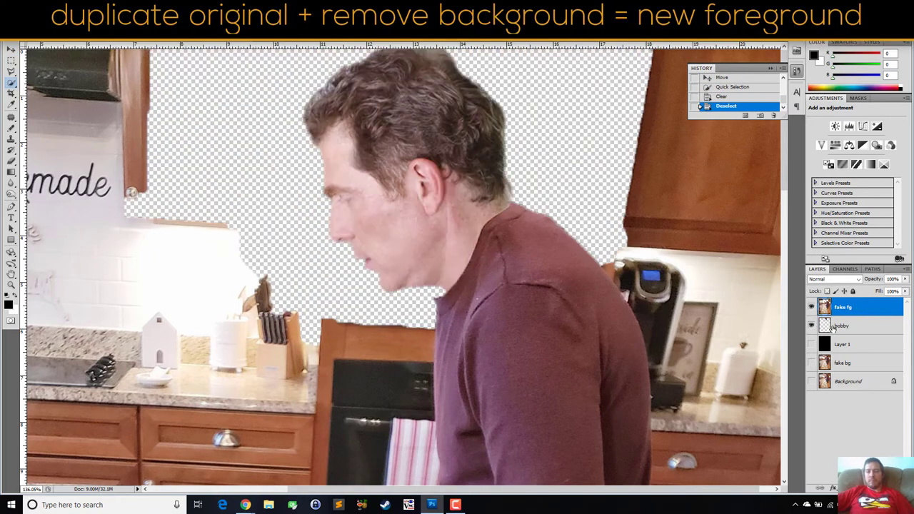
left_click(811, 363)
left_click(853, 326)
key("v")
left_click_drag(461, 233, 466, 257)
left_click(812, 325)
left_click(812, 363)
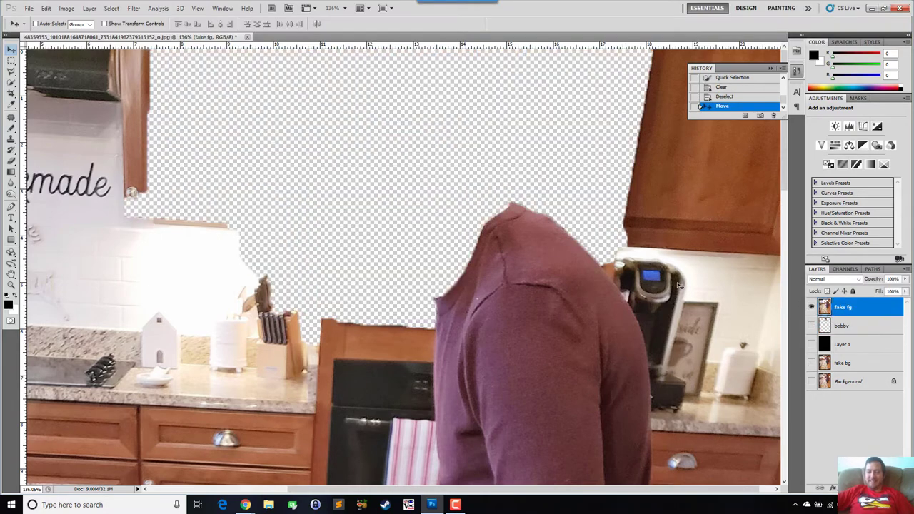
- Try a Quick Selection deletion on the fake fg layer's remaining kitchen area and undo it
left_click(850, 307)
key("ctrl+0")
key("b")
key("w")
mouse_move(430, 161)
left_mouse_down()
mouse_move(297, 56)
mouse_move(283, 172)
mouse_move(491, 436)
mouse_move(250, 376)
mouse_move(263, 317)
mouse_move(412, 263)
mouse_move(462, 280)
mouse_move(538, 110)
mouse_move(539, 88)
mouse_move(562, 184)
left_mouse_up()
key("Delete")
key("ctrl+z")
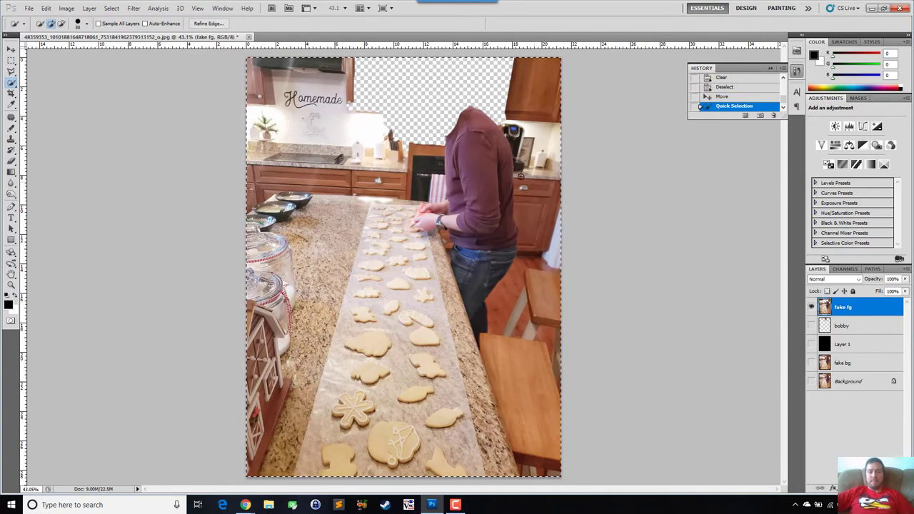
- Quick-select the shirt on the fake fg layer, clear everything outside it and deselect
left_click(495, 131)
key("ctrl+d")
left_click_drag(494, 130, 495, 134)
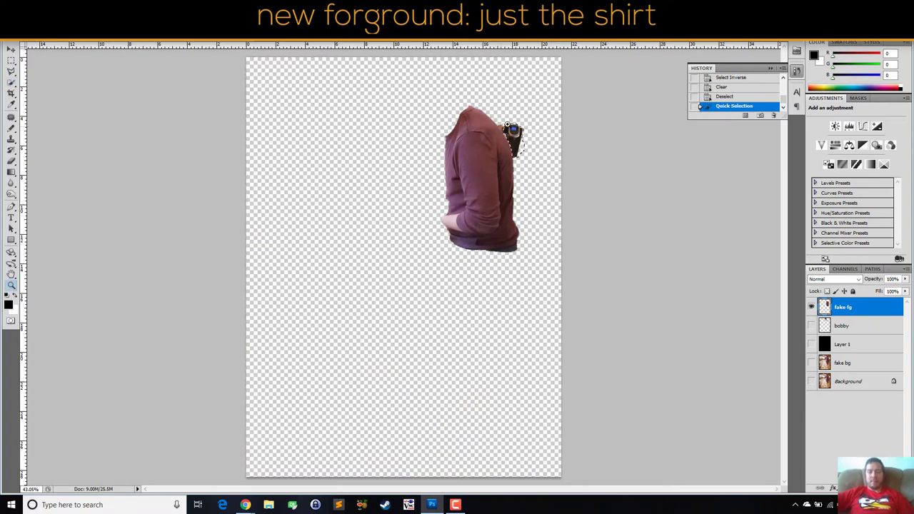
- Quick-select the leftover coffee maker beside the shirt's shoulder, delete it and deselect
left_click_drag(507, 124, 572, 125)
key("h")
left_click_drag(571, 124, 542, 117)
key("w")
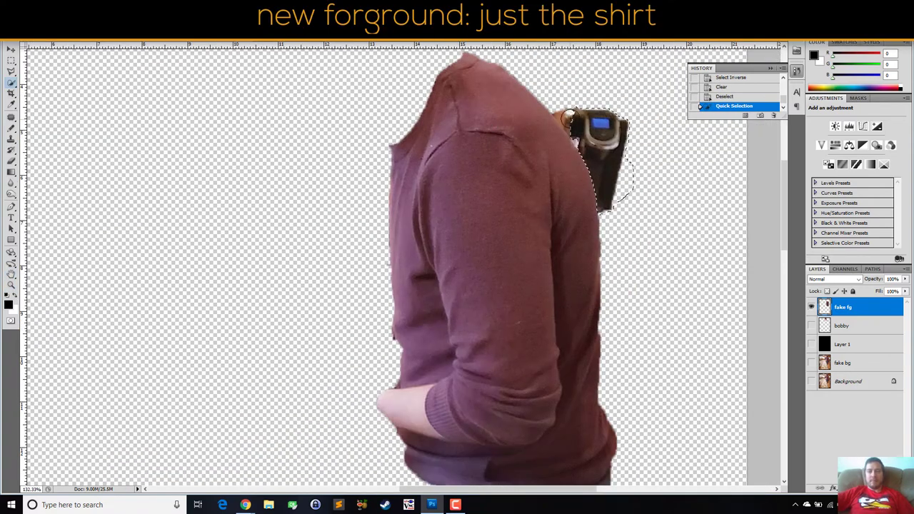
left_click_drag(600, 118, 561, 118)
key("Delete")
key("ctrl+d")
- Rename the fake fg layer "fake fg ... shirt" and show the bobby and fake bg layers
double_click(843, 307)
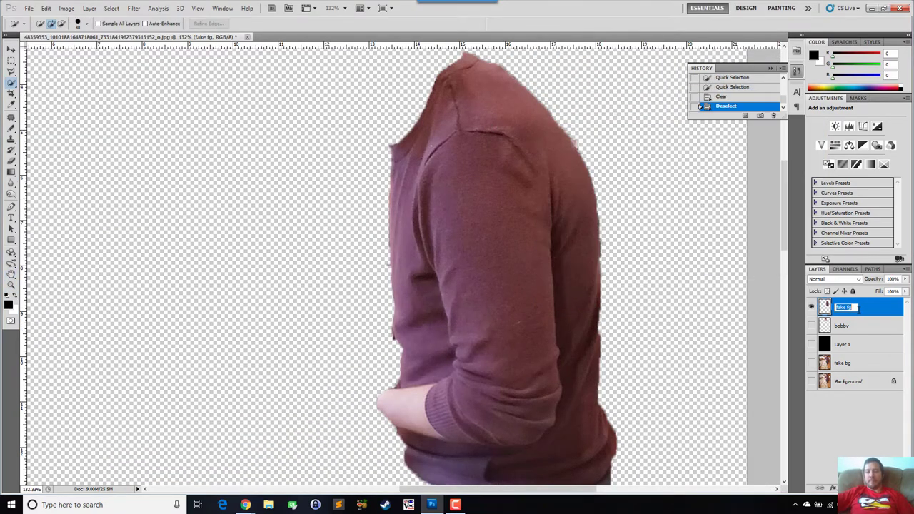
left_click(811, 326)
left_click(812, 363)
key("h")
left_click_drag(429, 196, 453, 358)
- Lock the position of the shirt foreground layer and the fake bg layer
left_click(850, 326)
left_click(852, 307)
left_click(873, 367)
left_click(845, 292)
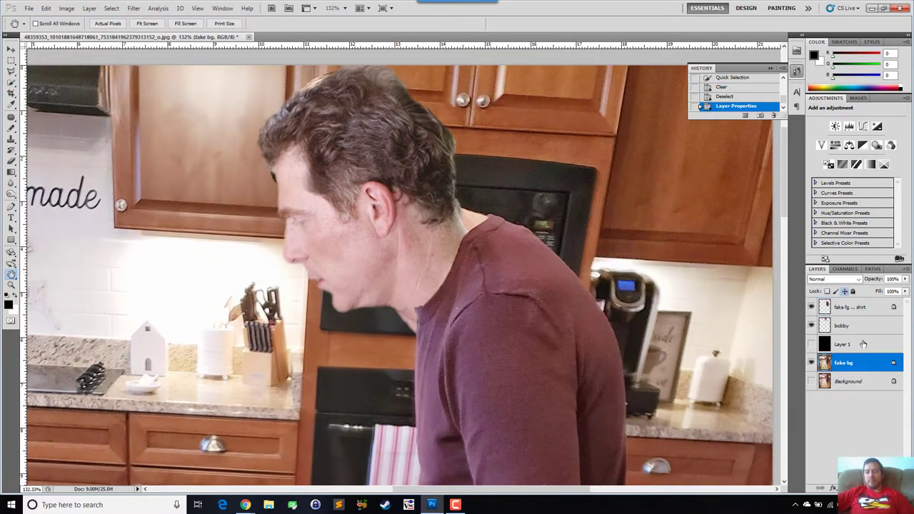
- Reposition the bobby head so its neck fits behind the shirt collar
left_click(866, 329)
key("v")
left_click_drag(481, 285, 495, 266)
key("h")
left_click_drag(485, 223, 502, 273)
key("v")
- Show only fake bg and clone-stamp the cabinet edge and black oven top over the man's ear and the back of his head
left_click(847, 363)
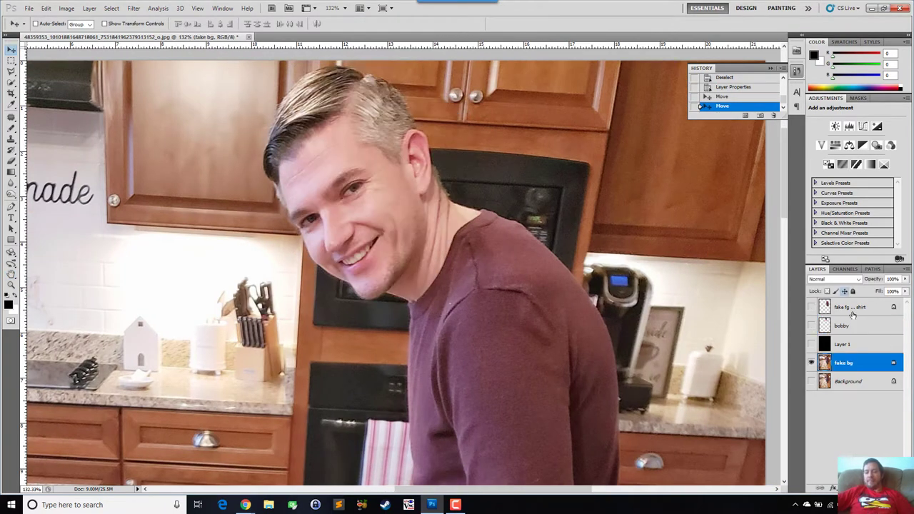
key("h")
mouse_move(434, 150)
left_mouse_down()
mouse_move(379, 233)
mouse_move(422, 241)
left_mouse_up()
key("z")
left_click_drag(422, 241, 524, 240)
key("s")
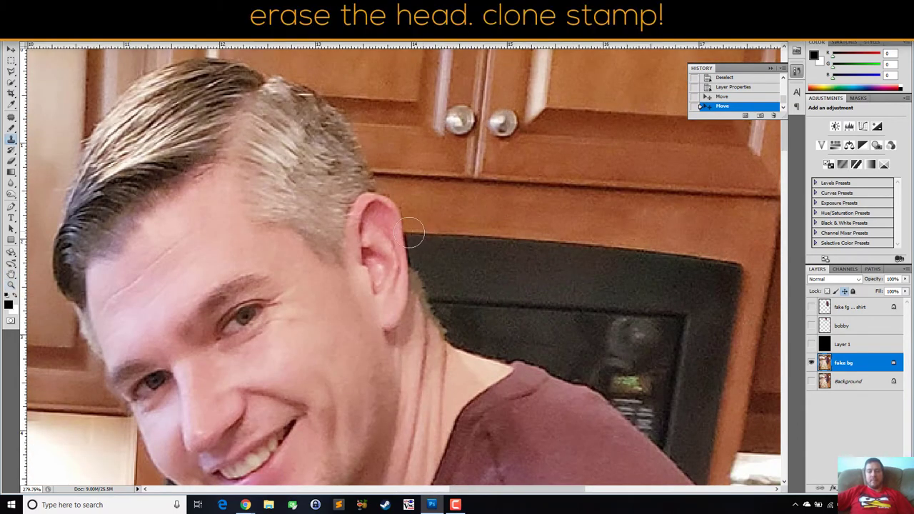
mouse_move(406, 232)
left_mouse_down()
mouse_move(285, 226)
mouse_move(288, 210)
mouse_move(392, 215)
mouse_move(288, 196)
mouse_move(393, 200)
mouse_move(373, 200)
mouse_move(354, 240)
mouse_move(423, 260)
mouse_move(312, 288)
mouse_move(283, 285)
mouse_move(304, 271)
mouse_move(281, 280)
left_mouse_up()
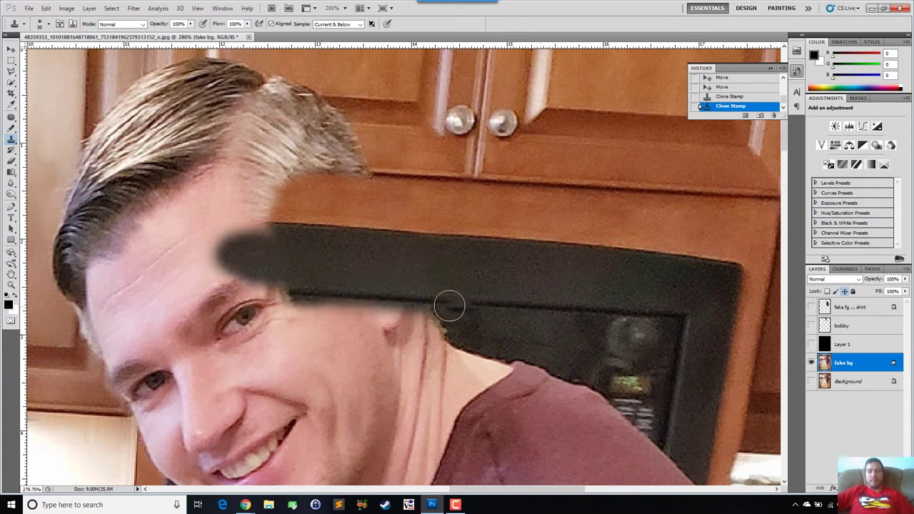
- Clone the dark oven front over the man's cheek and the upper part of his neck on the fake bg layer
mouse_move(452, 322)
left_mouse_down()
mouse_move(367, 306)
mouse_move(352, 321)
mouse_move(335, 319)
mouse_move(271, 300)
mouse_move(362, 335)
left_mouse_up()
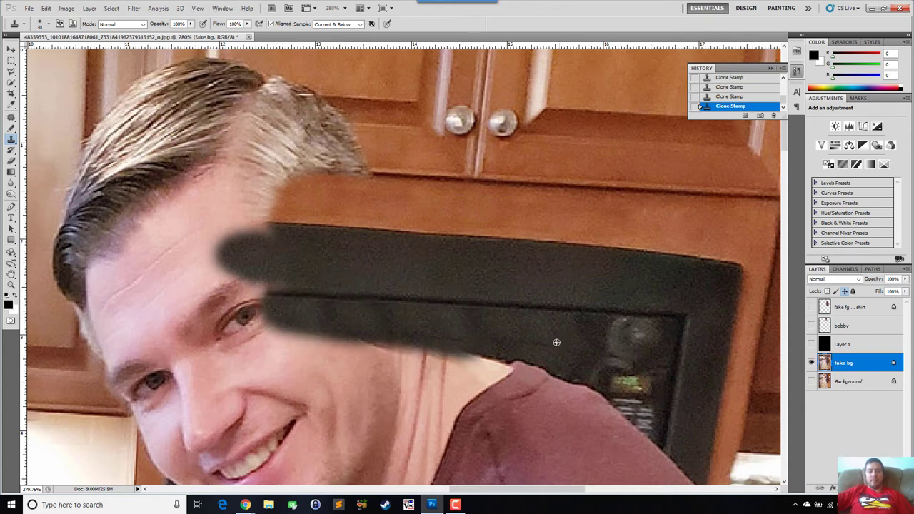
left_click(555, 343, "alt")
mouse_move(547, 372)
left_mouse_down()
mouse_move(395, 341)
mouse_move(334, 343)
left_mouse_up()
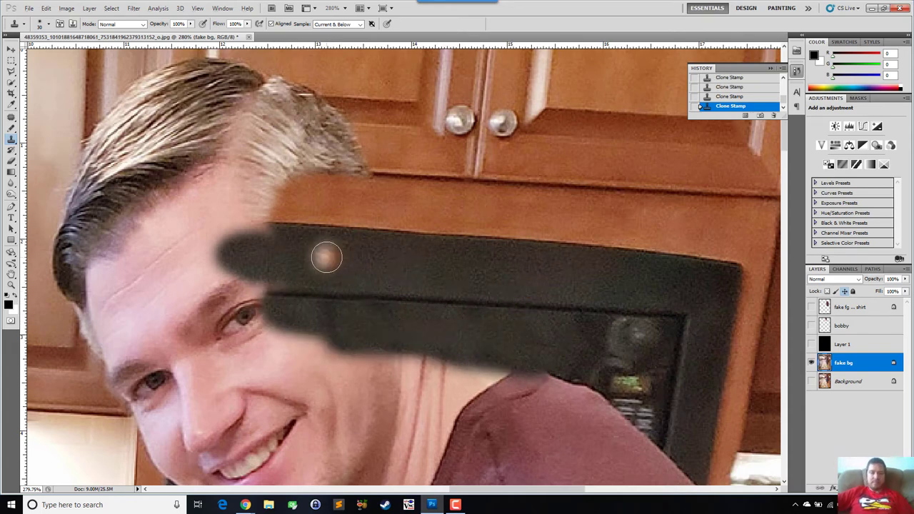
- Clone the wooden cabinet rail and its dark seam over the grey hair and side of the forehead
key("space")
left_click_drag(256, 226, 385, 347)
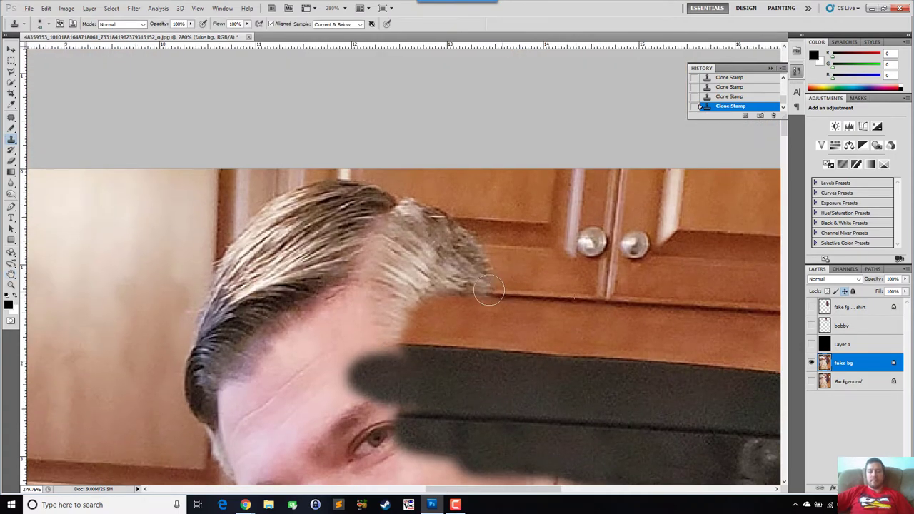
mouse_move(488, 290)
left_mouse_down()
mouse_move(418, 282)
mouse_move(456, 265)
left_mouse_up()
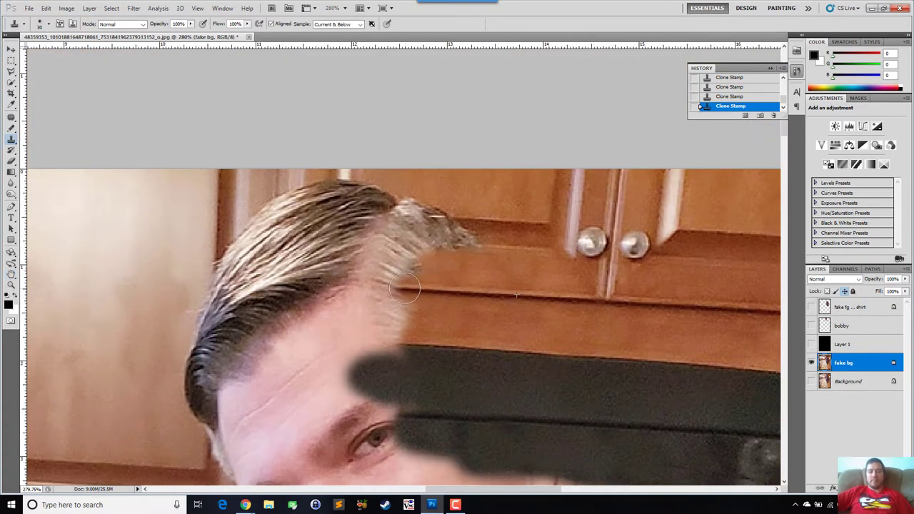
mouse_move(405, 288)
left_mouse_down()
mouse_move(364, 275)
mouse_move(427, 261)
left_mouse_up()
left_click_drag(413, 312, 377, 314)
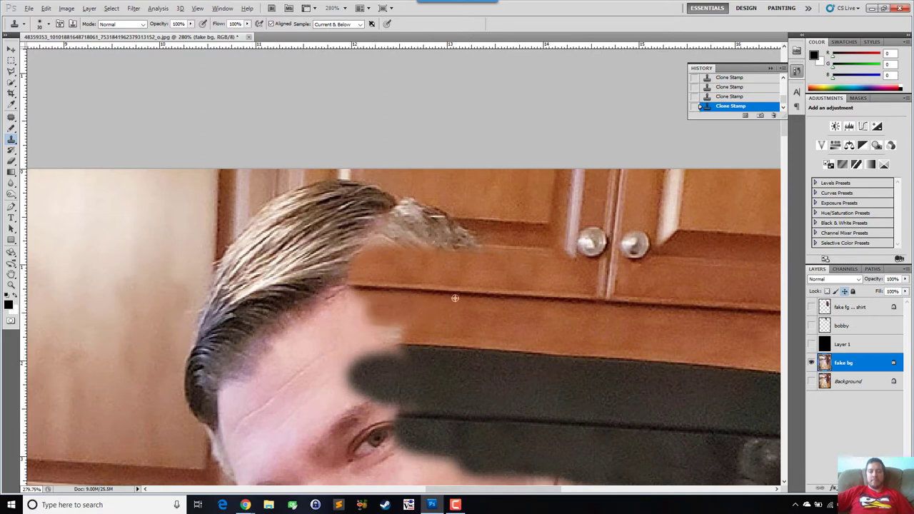
- Clone the cabinet door's panel and pale bevel over the top and back of the man's hair
scroll(555, 253, "up", 3)
scroll(564, 246, "down", 4)
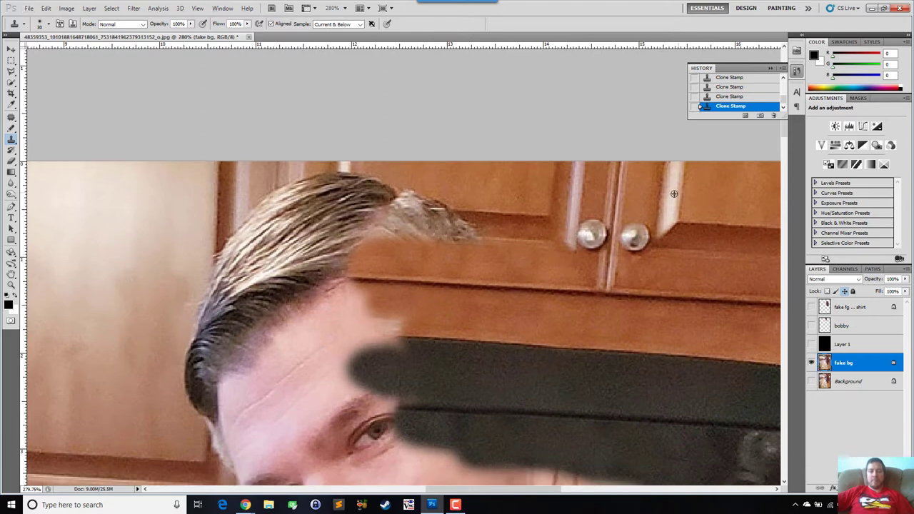
left_click_drag(337, 171, 399, 193)
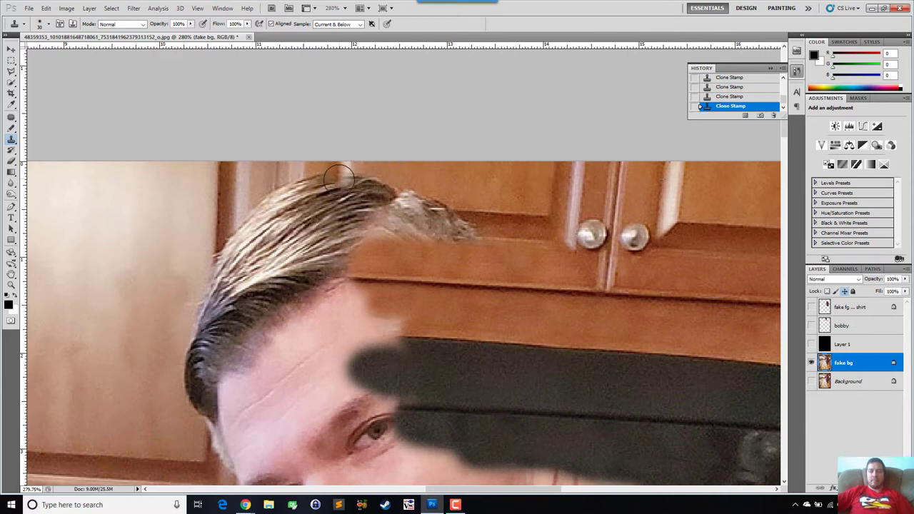
left_click_drag(338, 176, 448, 206)
left_click_drag(476, 238, 438, 214)
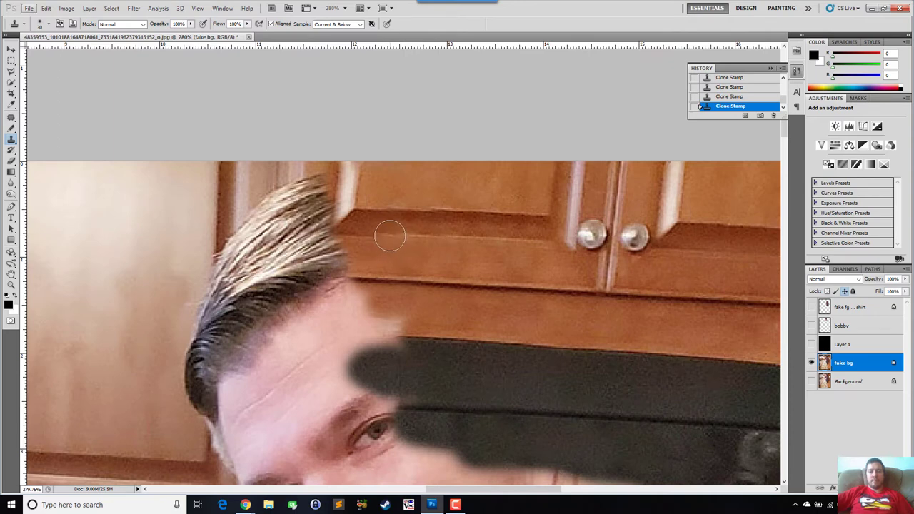
- Burn the cloned cabinet door with a 20 px brush at 10% exposure, then clone cabinet wood over the remaining hair's upper edge
left_click(11, 194)
left_click(48, 23)
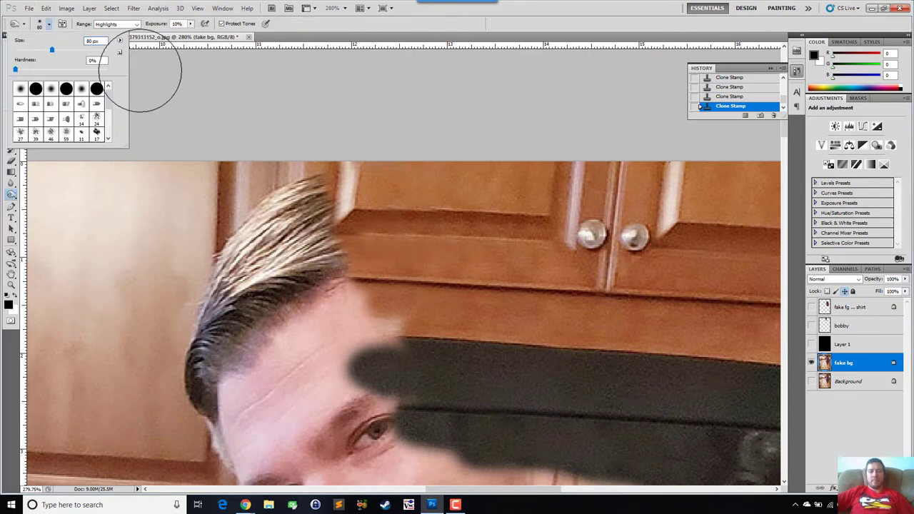
left_click(510, 78)
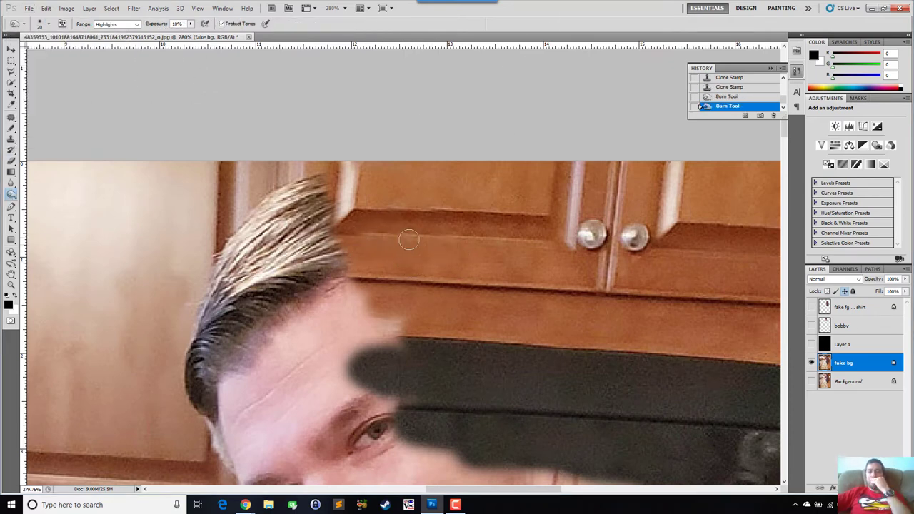
key("s")
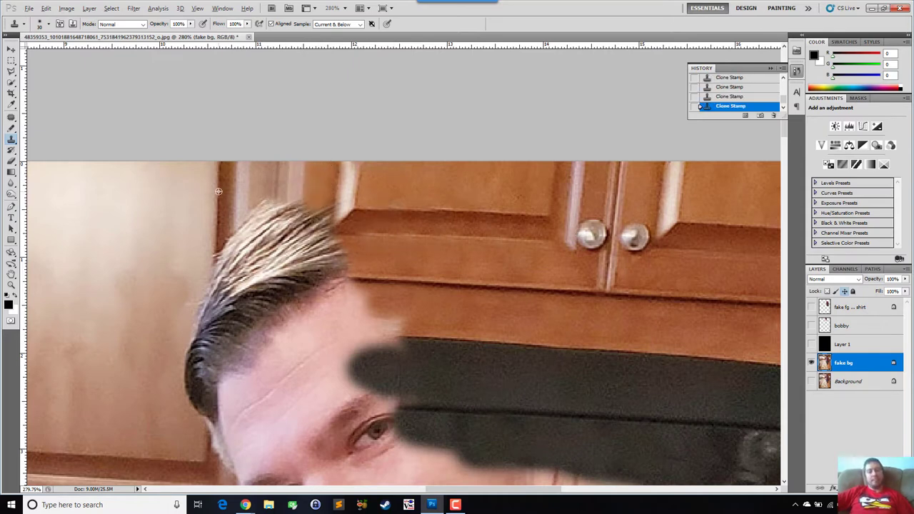
mouse_move(230, 237)
left_mouse_down()
mouse_move(218, 278)
mouse_move(193, 303)
left_mouse_up()
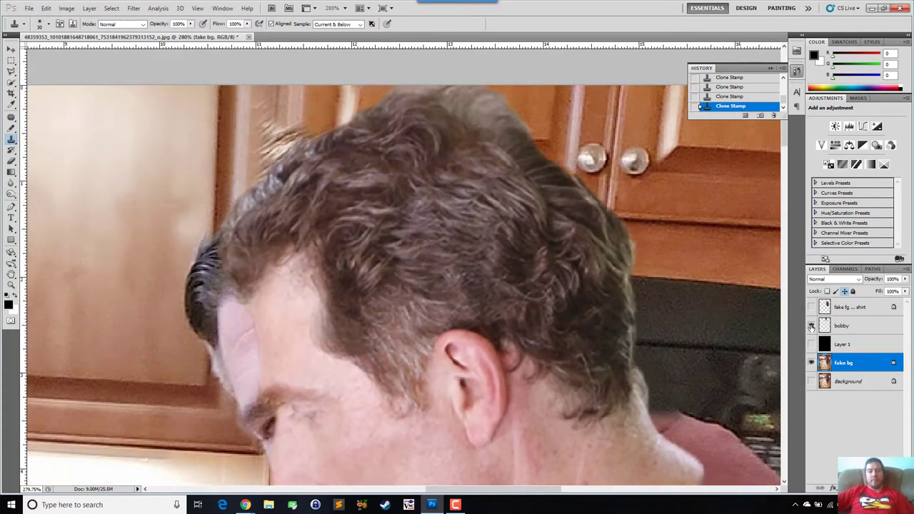
- Place two vertical guides and one horizontal guide around the front of the bobby head's face, then hide the bobby layer
left_click_drag(23, 224, 177, 214)
left_click_drag(24, 157, 343, 182)
scroll(333, 216, "down", 5)
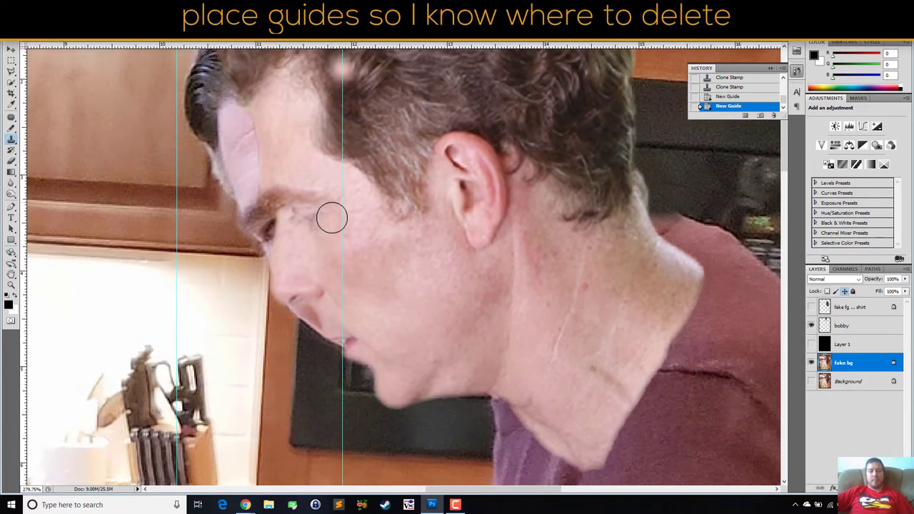
left_click_drag(336, 45, 350, 367)
scroll(350, 265, "up", 5)
left_click(812, 326)
scroll(371, 214, "up", 2)
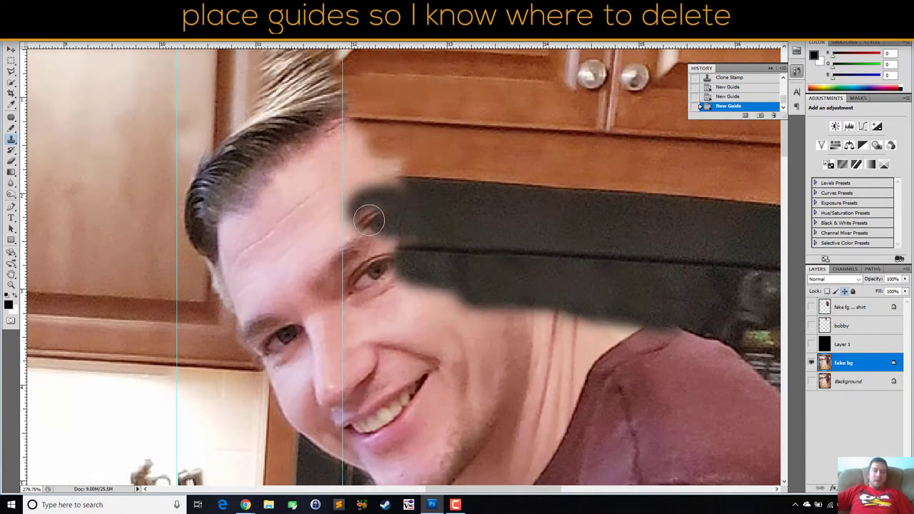
- Clone the black oven edge and wooden cabinet frame over the outer edge of the man's cheek and brow
scroll(343, 208, "down", 3)
scroll(342, 207, "down", 3)
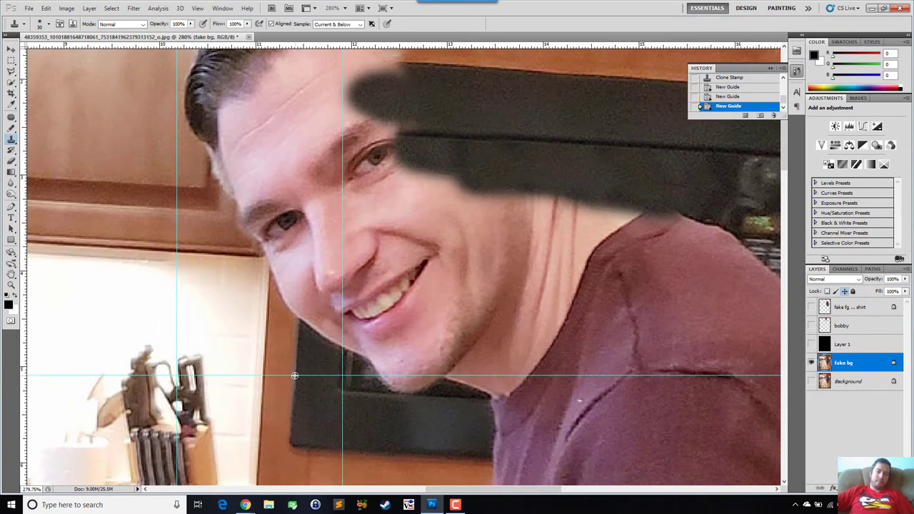
mouse_move(297, 320)
left_mouse_down()
mouse_move(303, 289)
mouse_move(321, 302)
mouse_move(298, 309)
left_mouse_up()
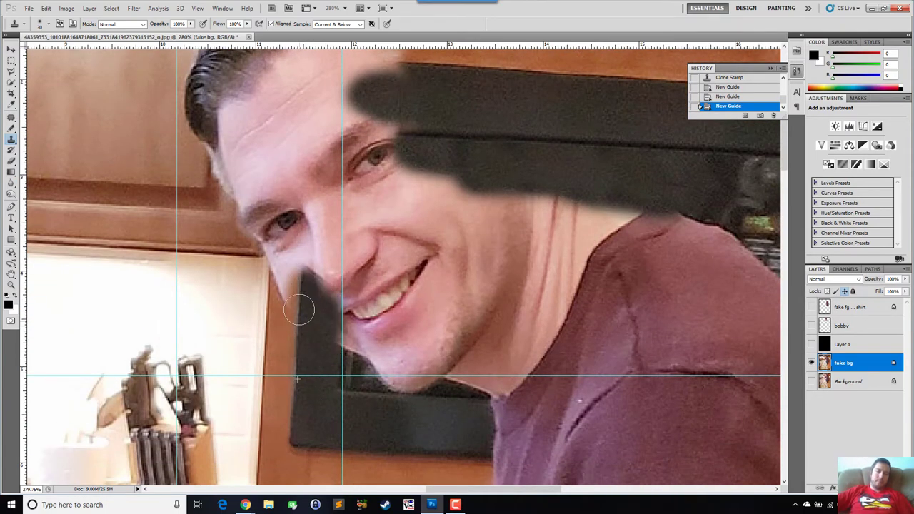
left_click(268, 280)
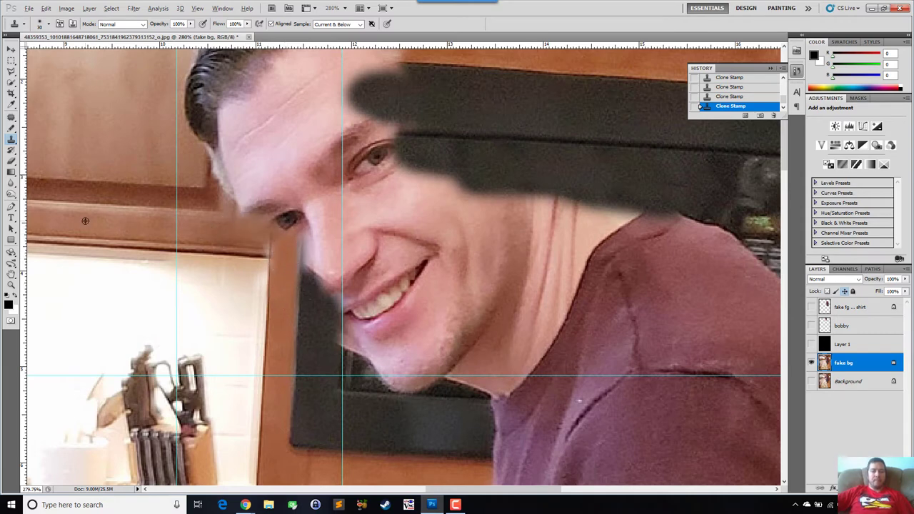
- Clone cabinet wood over the back edge of the man's hair and the outer edge of his forehead, with the guides hidden
scroll(296, 249, "up", 5)
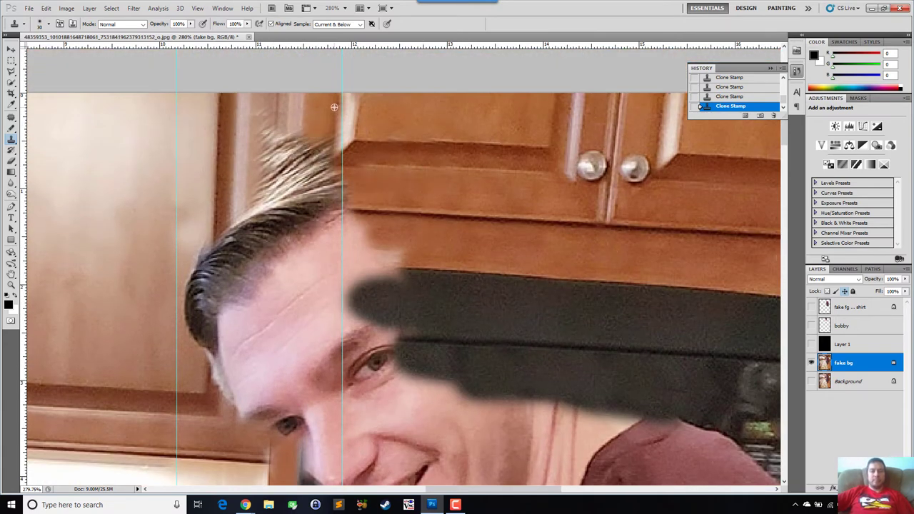
mouse_move(318, 143)
left_mouse_down()
mouse_move(334, 105)
mouse_move(332, 135)
left_mouse_up()
key("ctrl+semicolon")
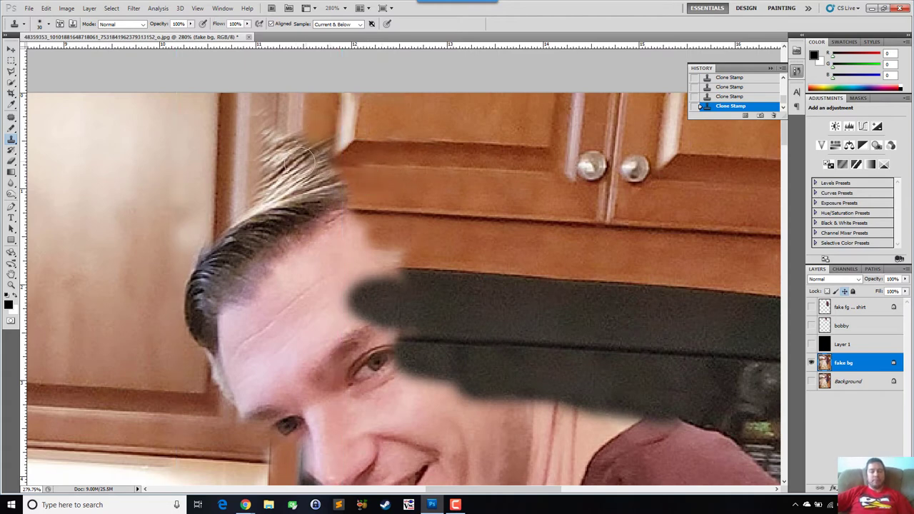
mouse_move(395, 259)
left_mouse_down()
mouse_move(360, 240)
mouse_move(359, 287)
left_mouse_up()
- Clone the black oven's upper edge further across the man's forehead
left_click(451, 271, "alt")
scroll(365, 265, "down", 4)
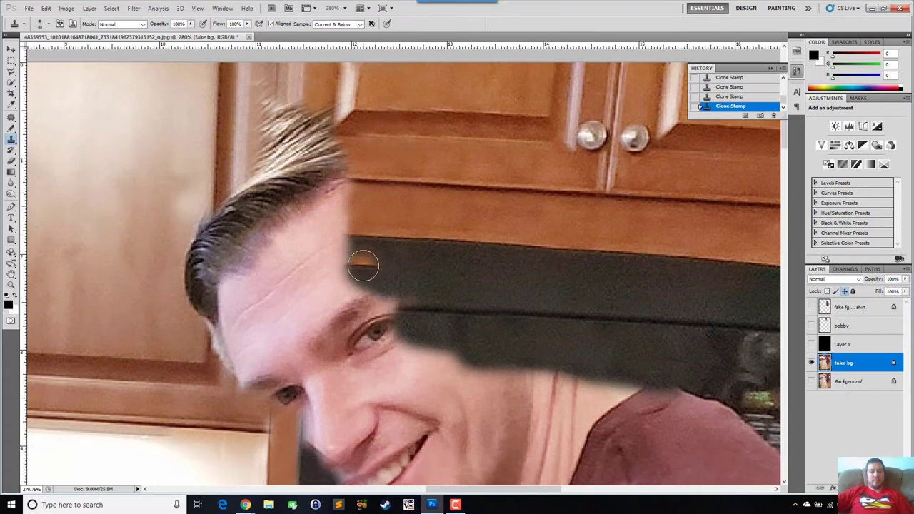
scroll(365, 265, "up", 1)
mouse_move(353, 240)
left_mouse_down()
mouse_move(333, 247)
mouse_move(345, 292)
mouse_move(386, 313)
mouse_move(327, 271)
mouse_move(318, 250)
left_mouse_up()
scroll(492, 273, "down", 4)
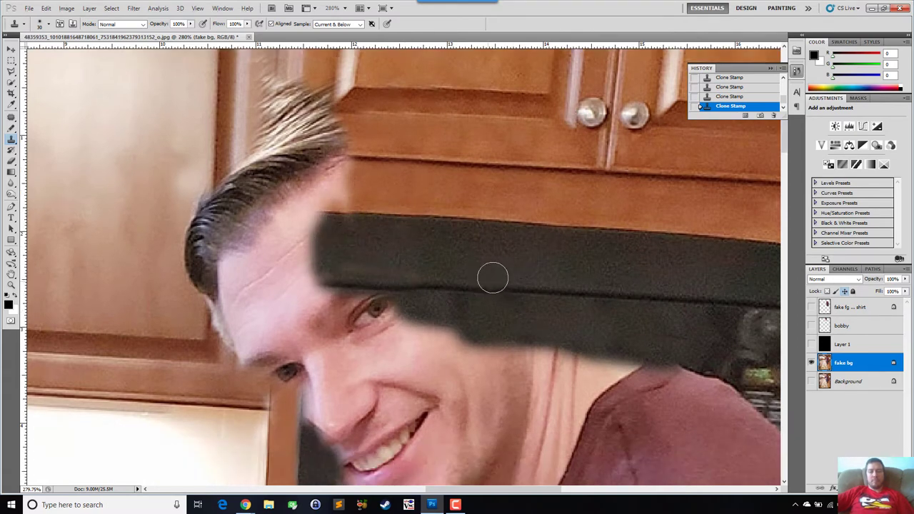
left_click(426, 254)
key("ctrl+z")
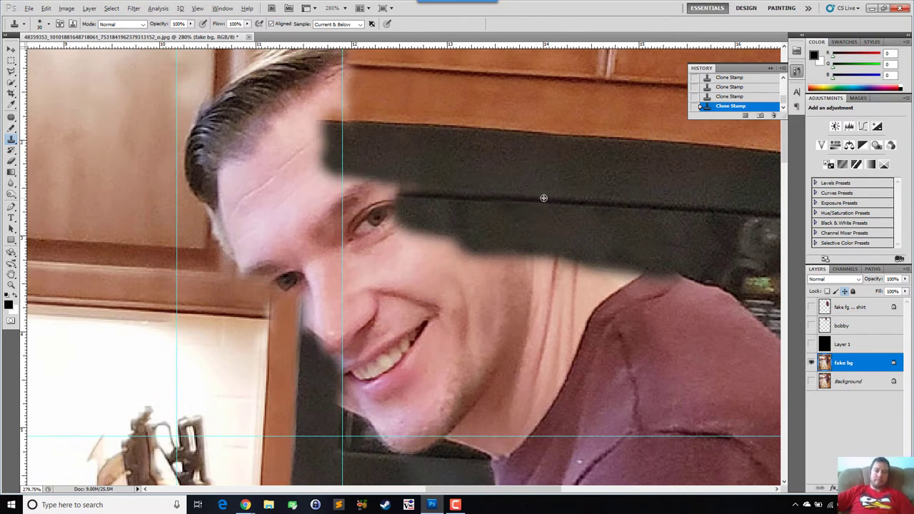
- Clone the oven's horizontal seam across the brow, then its vertical edge and the wooden frame down the forehead and eye
mouse_move(400, 196)
left_mouse_down()
mouse_move(282, 184)
mouse_move(333, 201)
mouse_move(321, 210)
mouse_move(405, 209)
left_mouse_up()
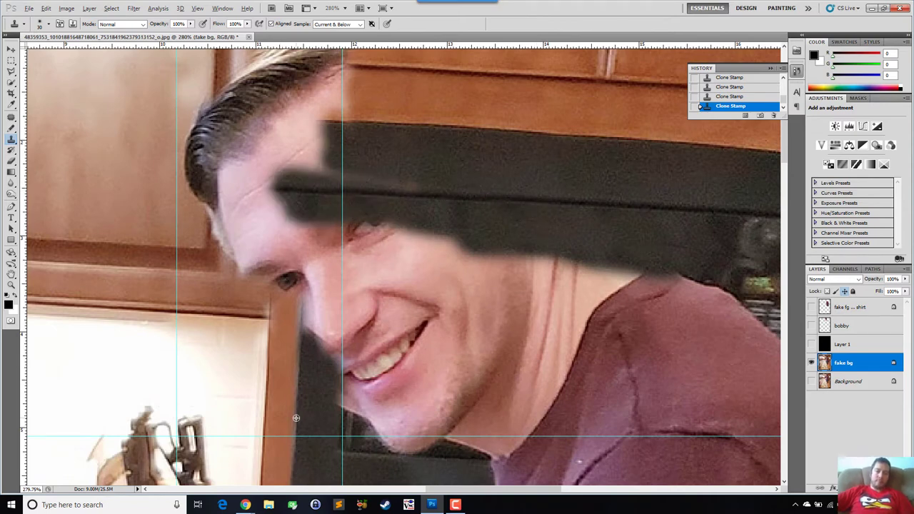
mouse_move(297, 330)
left_mouse_down()
mouse_move(307, 209)
mouse_move(383, 216)
left_mouse_up()
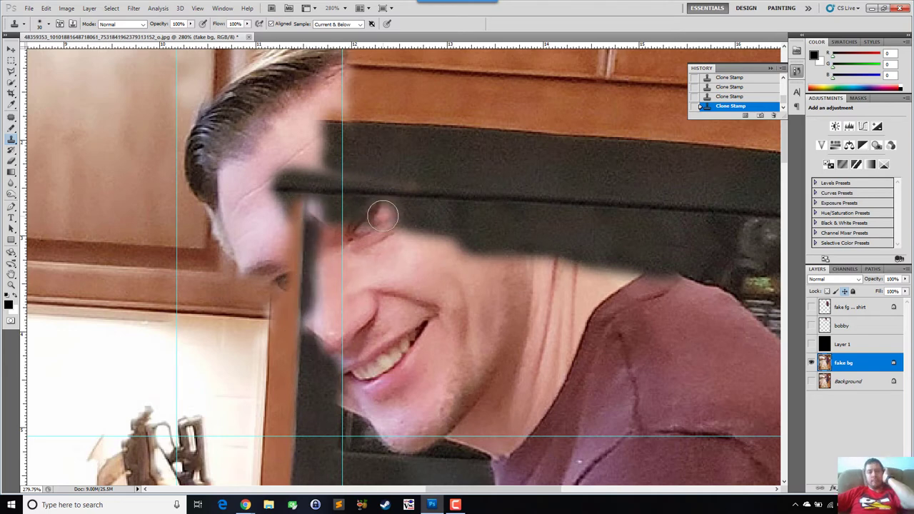
left_click(290, 412, "alt")
mouse_move(300, 180)
left_mouse_down()
mouse_move(307, 133)
mouse_move(354, 145)
mouse_move(339, 119)
mouse_move(322, 120)
mouse_move(337, 122)
mouse_move(341, 163)
mouse_move(387, 176)
left_mouse_up()
scroll(471, 193, "down", 3)
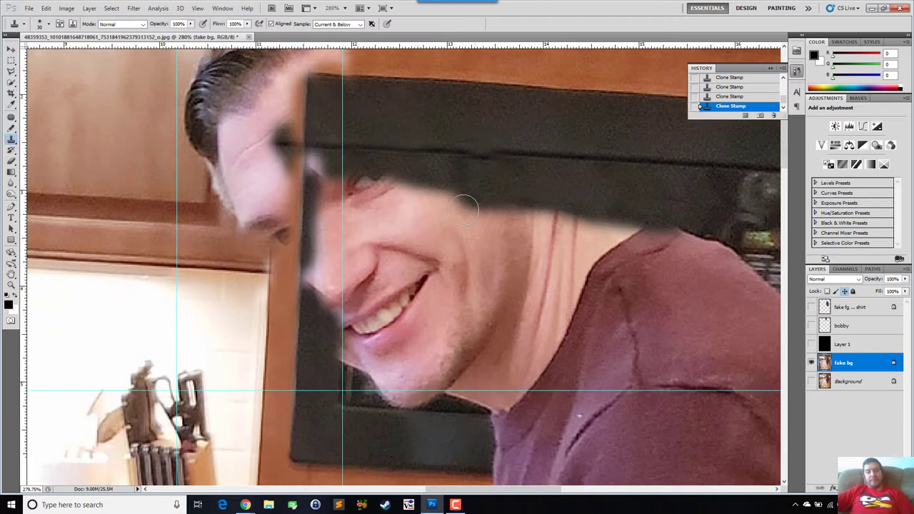
- Clone cabinet wood over the back of the man's hair and the top of his forehead
scroll(408, 204, "up", 5)
scroll(398, 178, "up", 2)
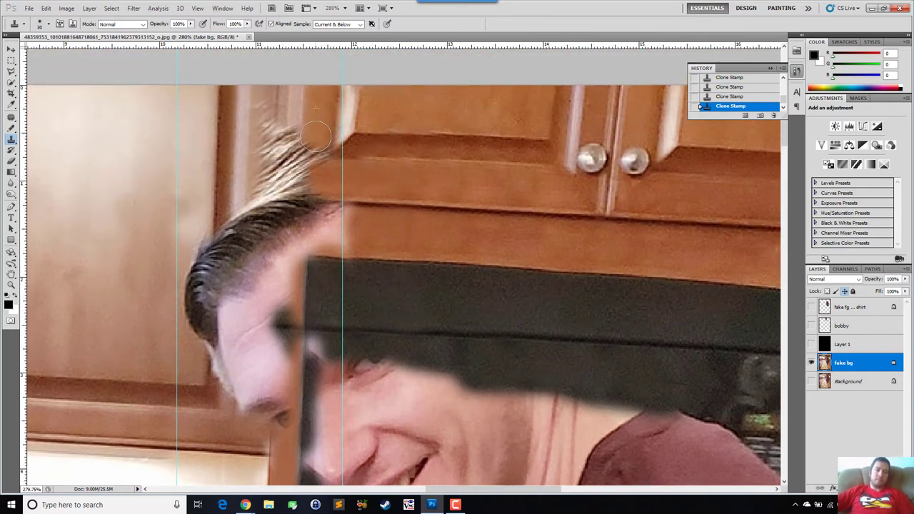
mouse_move(369, 206)
left_mouse_down()
mouse_move(301, 201)
mouse_move(323, 203)
mouse_move(343, 235)
mouse_move(296, 234)
mouse_move(273, 217)
mouse_move(290, 232)
left_mouse_up()
- Clone the oven's black vertical frame over the front of the man's eye, nose and mouth
scroll(387, 226, "down", 4)
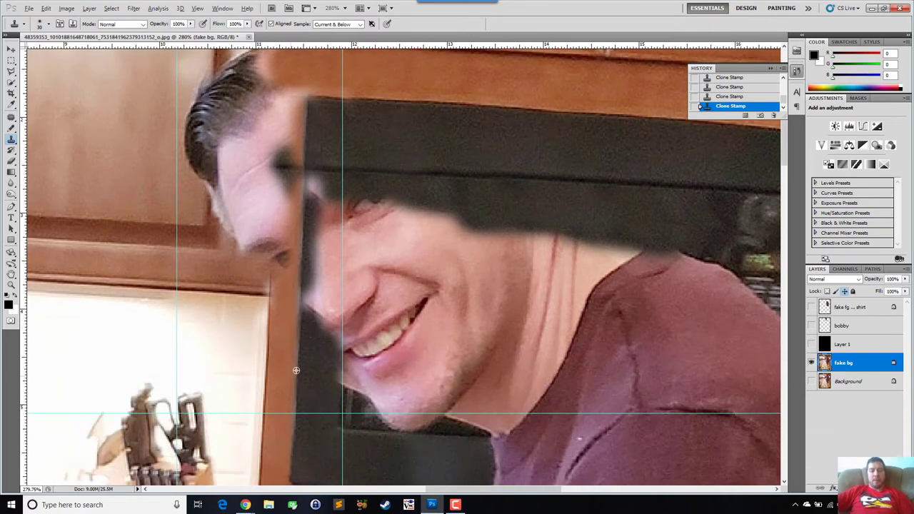
mouse_move(300, 306)
left_mouse_down()
mouse_move(323, 320)
mouse_move(323, 211)
mouse_move(312, 235)
mouse_move(305, 194)
mouse_move(323, 195)
mouse_move(319, 300)
left_mouse_up()
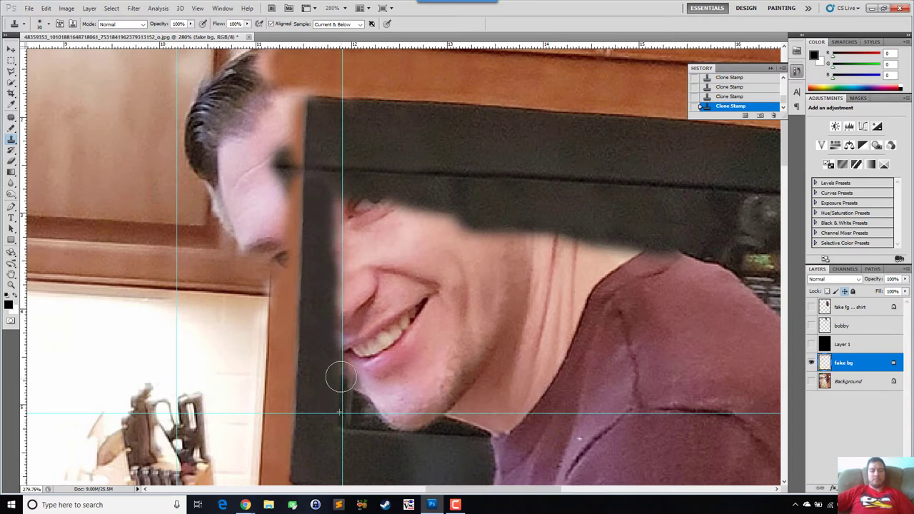
key("c")
key("ctrl+h")
key("s")
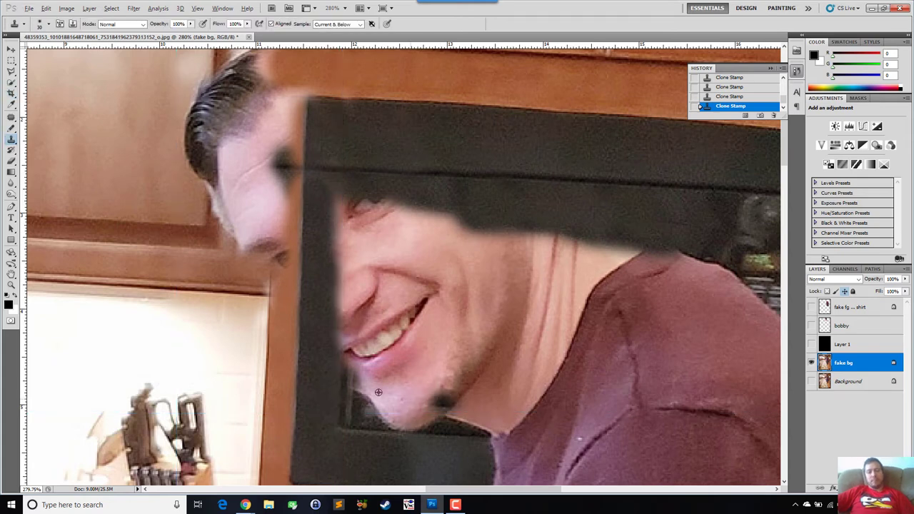
left_click_drag(347, 342, 355, 386)
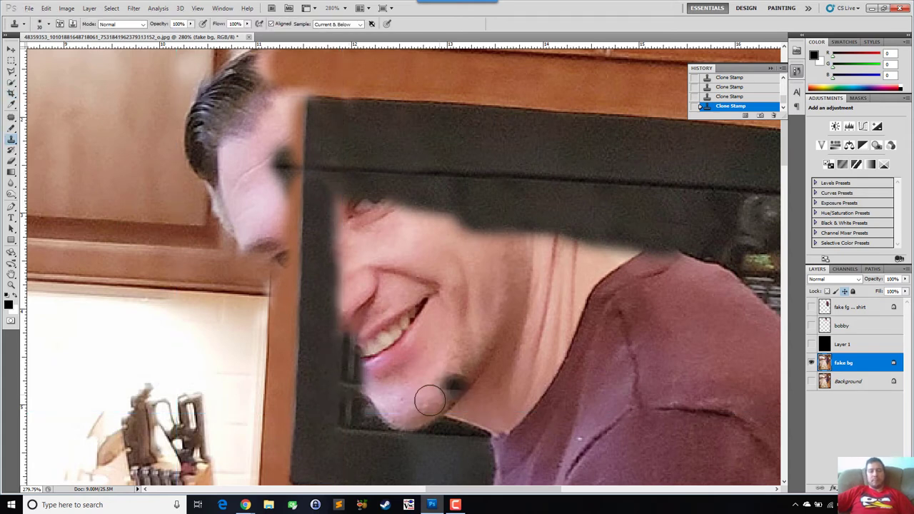
- Clone the black oven surface over the remaining eye and brow, and retouch the window frame beside the nose and mouth
scroll(421, 442, "up", 3)
mouse_move(484, 273)
left_mouse_down()
mouse_move(373, 240)
mouse_move(346, 260)
left_mouse_up()
left_click(343, 420, "alt")
left_click_drag(346, 370, 343, 402)
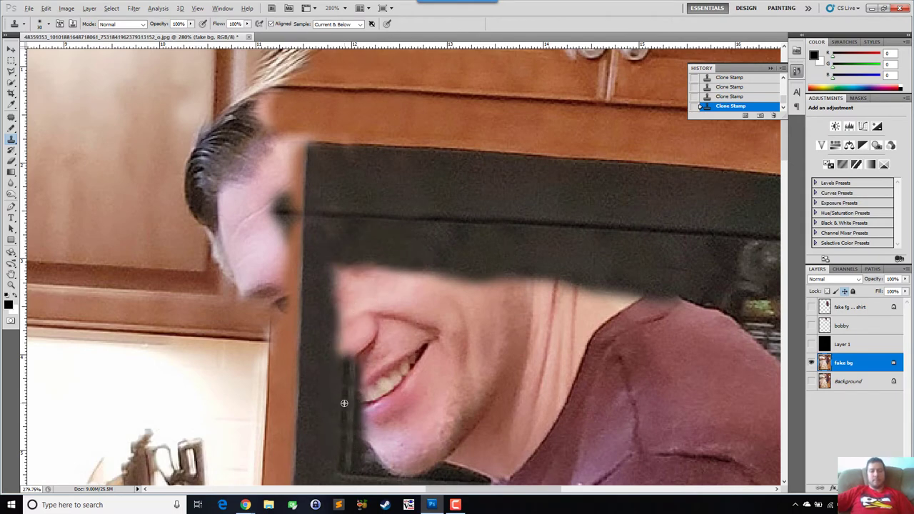
left_click_drag(347, 338, 390, 333)
left_click_drag(347, 371, 356, 284)
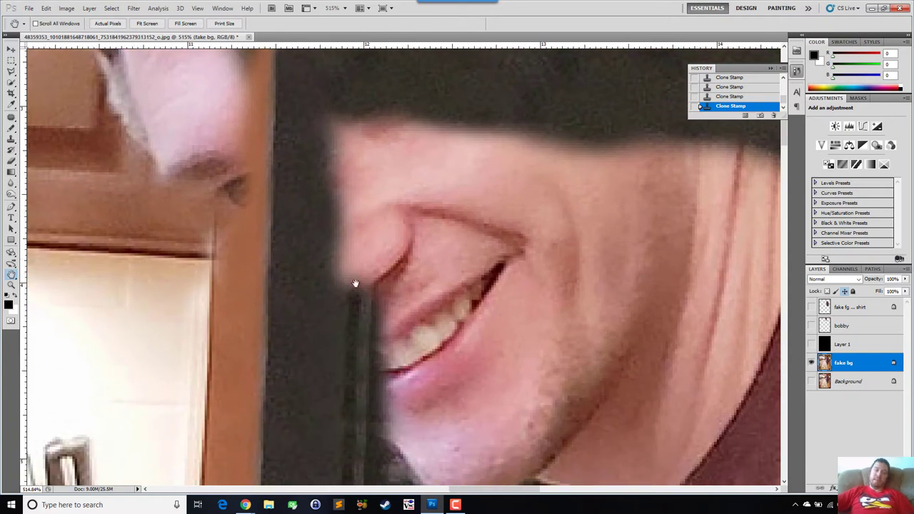
- Extend the oven window's vertical ridge upward over the front of the man's nose with the Clone Stamp
left_click_drag(377, 334, 357, 310)
left_click_drag(432, 357, 390, 292)
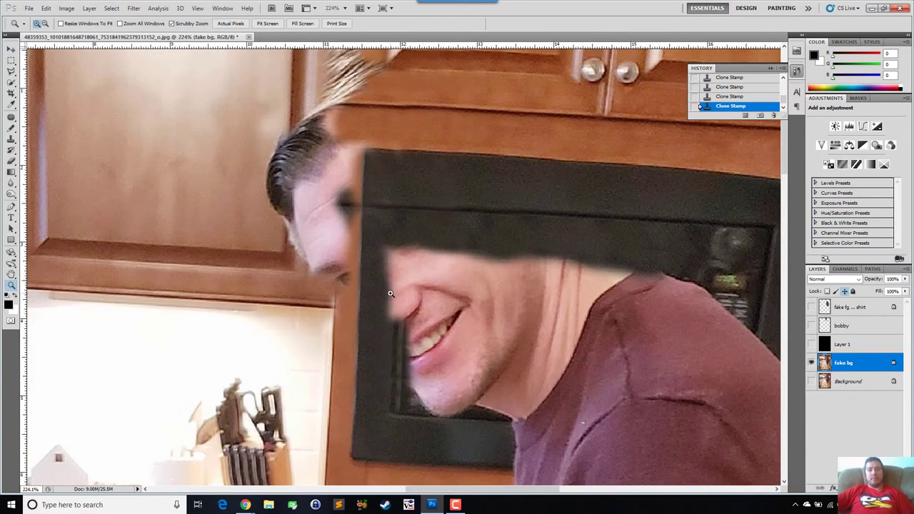
key("s")
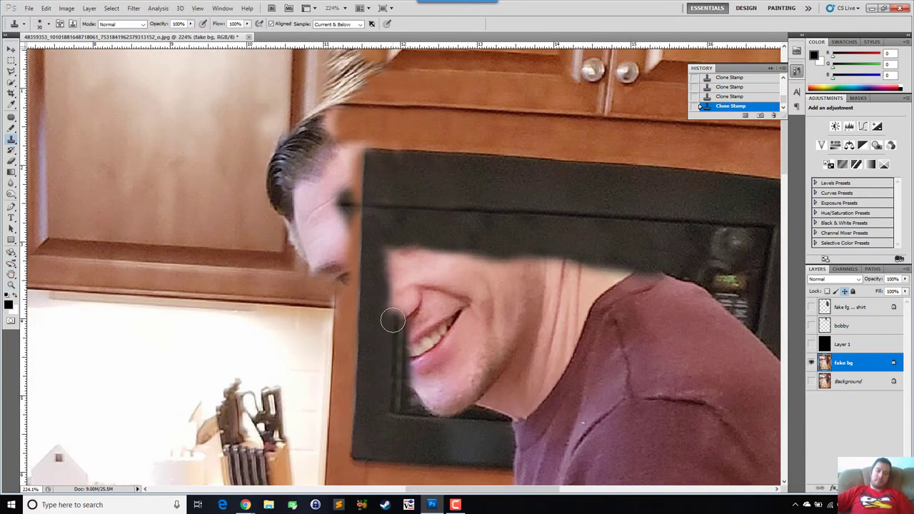
scroll(393, 321, "up", 3)
mouse_move(393, 320)
left_mouse_down()
mouse_move(409, 224)
mouse_move(387, 189)
mouse_move(396, 186)
mouse_move(387, 147)
mouse_move(560, 170)
mouse_move(582, 212)
left_mouse_up()
scroll(388, 148, "up", 1)
- Show the bobby layer and the guides, and compare the head's position with the shirt layer toggled on and off
key("ctrl+0")
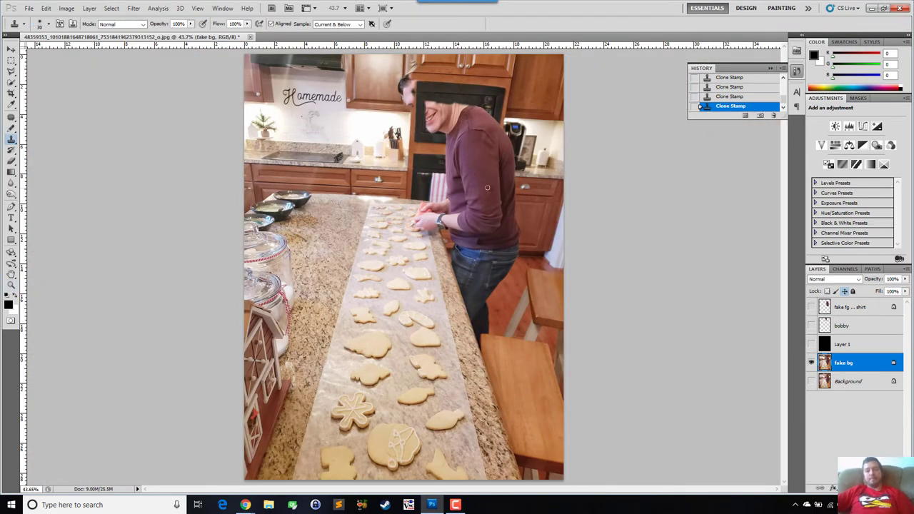
key("ctrl+;")
left_click_drag(398, 82, 458, 93)
left_click_drag(443, 143, 438, 221)
left_click(812, 325)
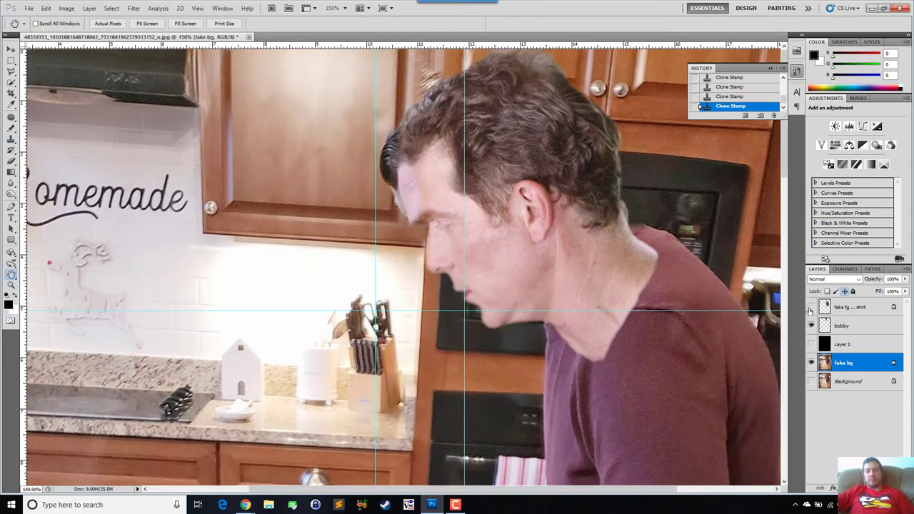
left_click(811, 309)
left_click(811, 309)
- Move the bobby head up and forward so its neck meets the collar, and show the shirt foreground layer
key("v")
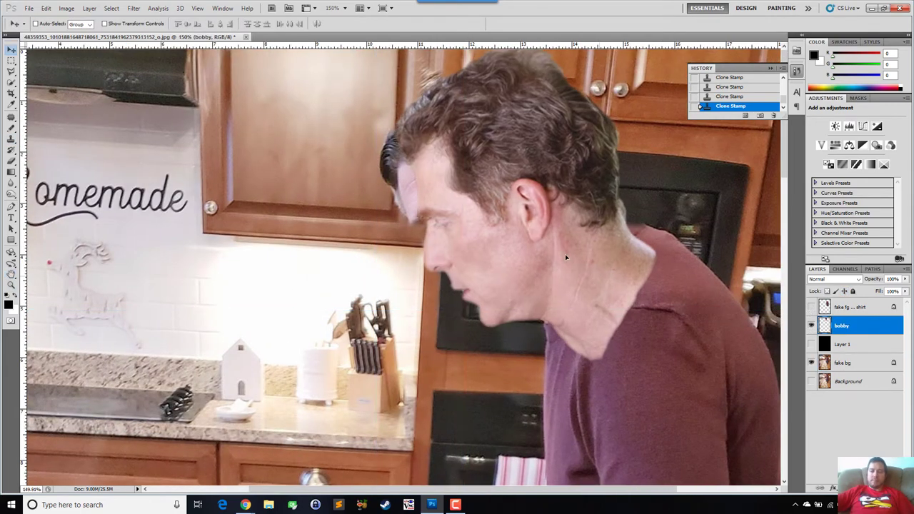
left_click_drag(602, 283, 567, 252)
mouse_move(381, 166)
left_mouse_down()
mouse_move(314, 161)
mouse_move(388, 165)
left_mouse_up()
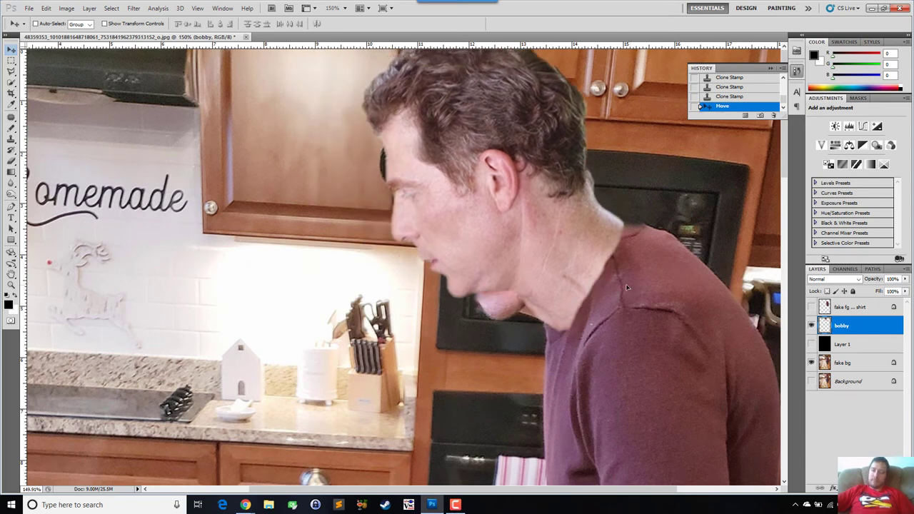
left_click(811, 307)
left_click_drag(640, 297, 644, 295)
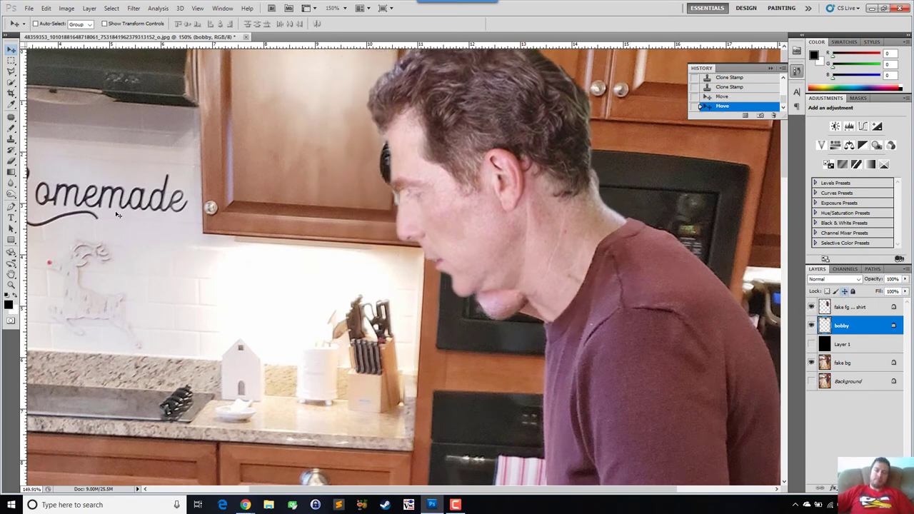
- Move the horizontal guide up to the bobby head's mouth, and add two horizontal and two vertical guides around the forehead, chin and neck
left_click_drag(365, 187, 370, 190)
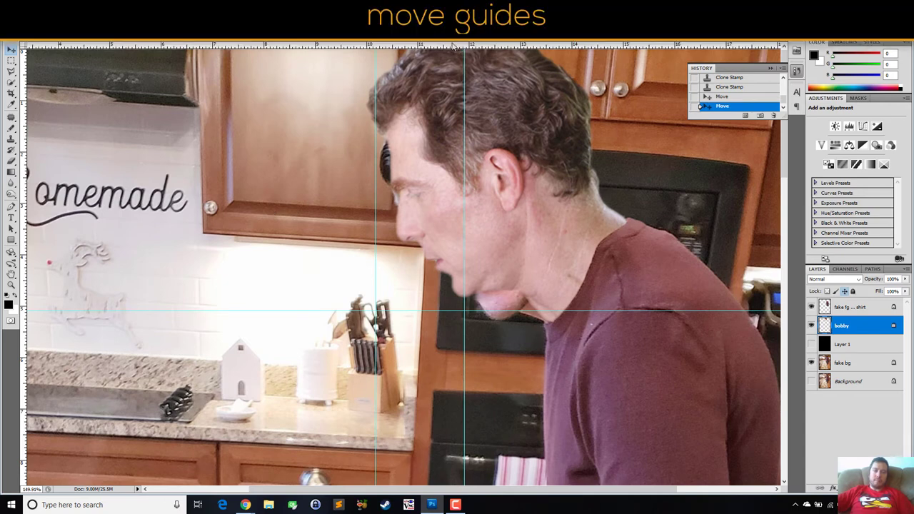
left_click_drag(454, 44, 445, 126)
left_click_drag(435, 312, 473, 249)
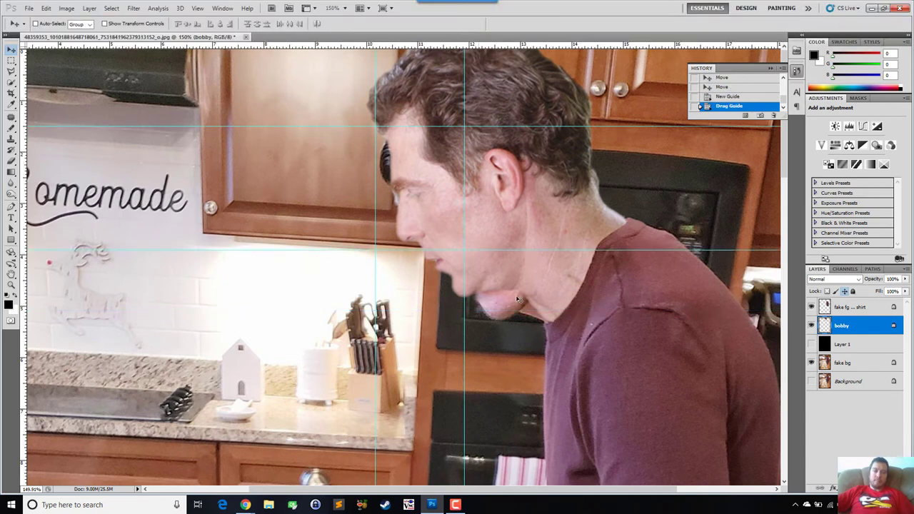
left_click_drag(540, 44, 526, 327)
left_click_drag(23, 240, 559, 307)
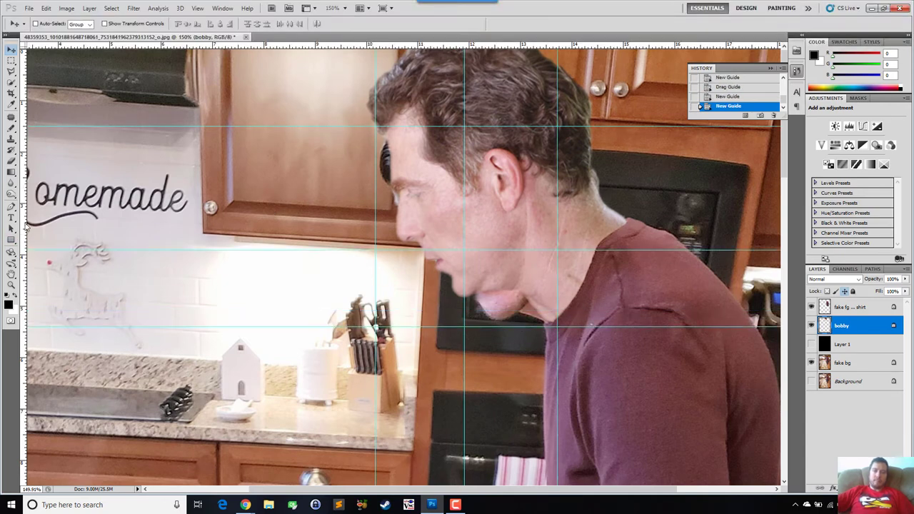
left_click_drag(23, 285, 473, 298)
- Hide the bobby layer to expose the man's original chin, comparing it with the bobby head
key("z")
left_click_drag(509, 299, 564, 299)
left_click(812, 326)
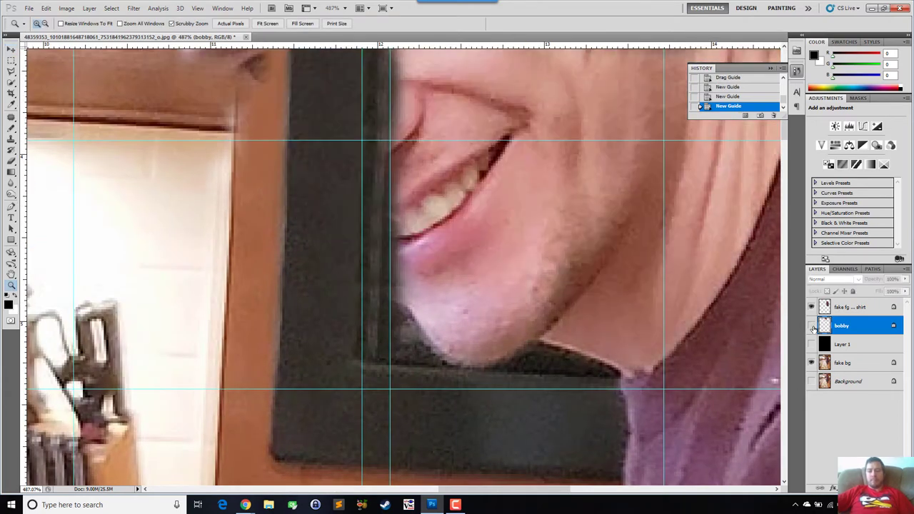
left_click(811, 325)
left_click(811, 325)
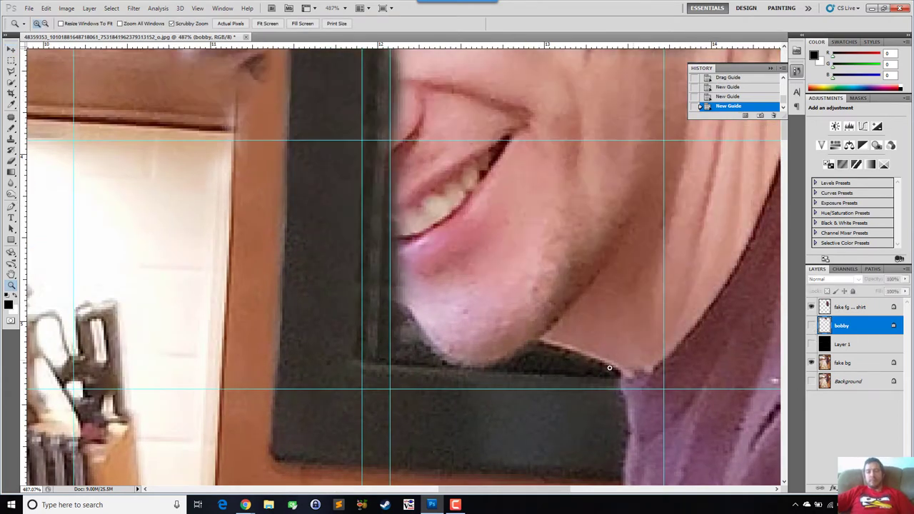
- On the fake bg layer, clone the lower edge of the oven window over the underside of the man's chin
left_click(856, 364)
key("s")
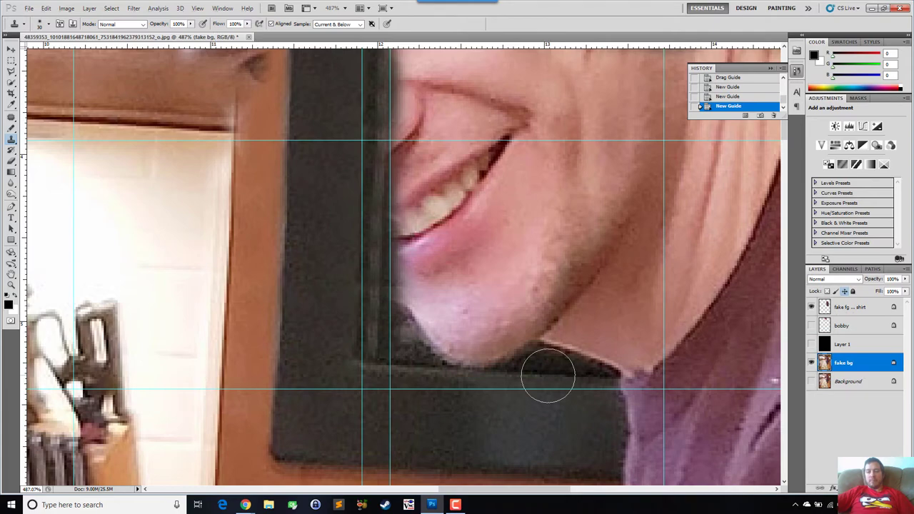
mouse_move(548, 374)
left_mouse_down()
mouse_move(473, 372)
mouse_move(483, 361)
mouse_move(443, 360)
mouse_move(513, 375)
mouse_move(497, 354)
mouse_move(631, 385)
mouse_move(571, 378)
left_mouse_up()
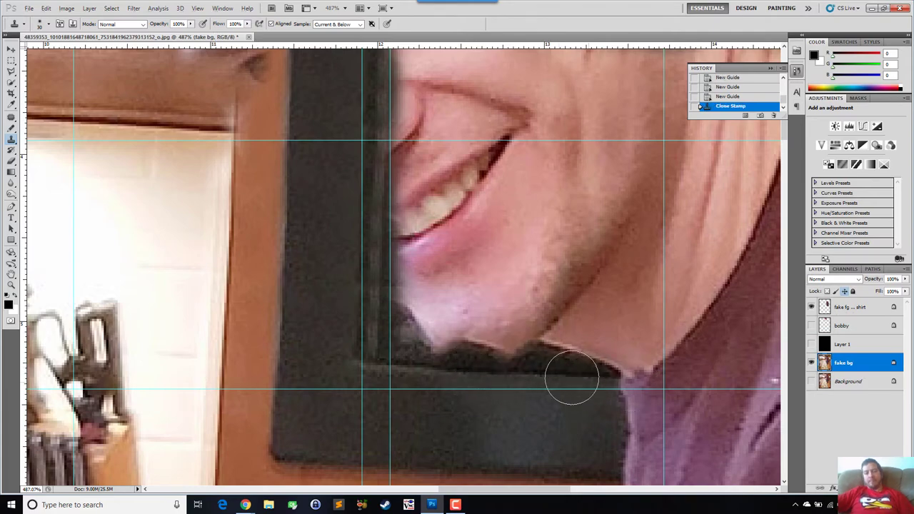
scroll(526, 363, "up", 1)
scroll(593, 357, "down", 6)
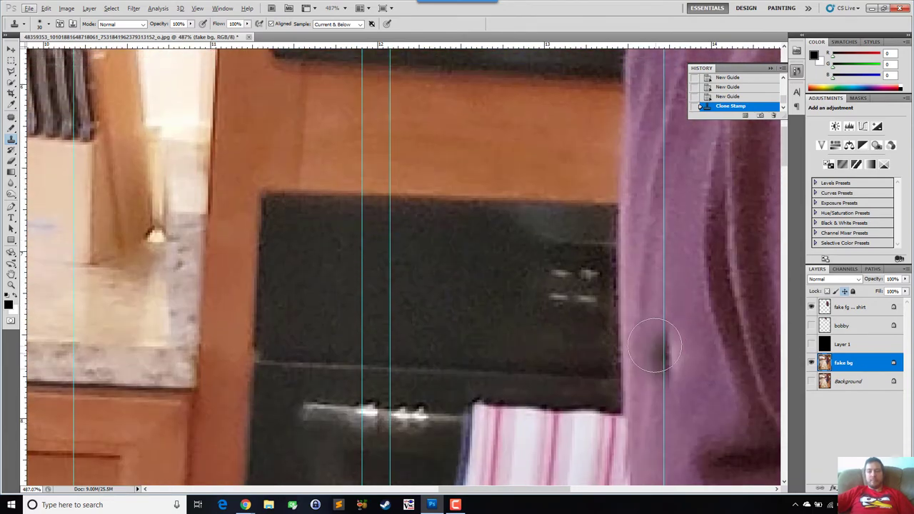
scroll(655, 346, "down", 4)
scroll(648, 267, "up", 3)
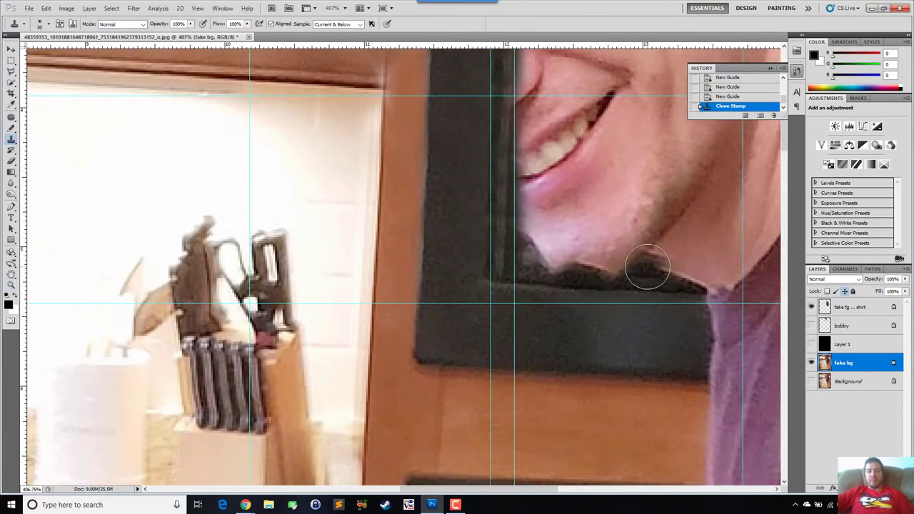
- Set the Clone Stamp brush to 15 px and clone dark oven surface over the lower edge of the chin and jaw
left_click(49, 25)
type("15")
left_click(565, 40)
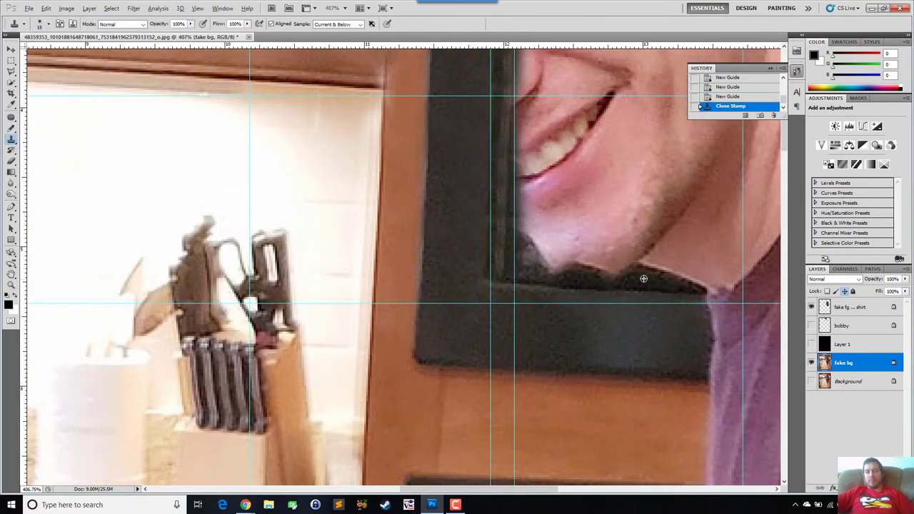
mouse_move(646, 269)
left_mouse_down()
mouse_move(592, 266)
mouse_move(679, 288)
mouse_move(639, 290)
mouse_move(618, 284)
mouse_move(688, 281)
mouse_move(606, 290)
left_mouse_up()
key("z")
key("s")
key("z")
scroll(683, 415, "down", 3)
scroll(643, 400, "down", 4)
key("s")
scroll(686, 272, "up", 6)
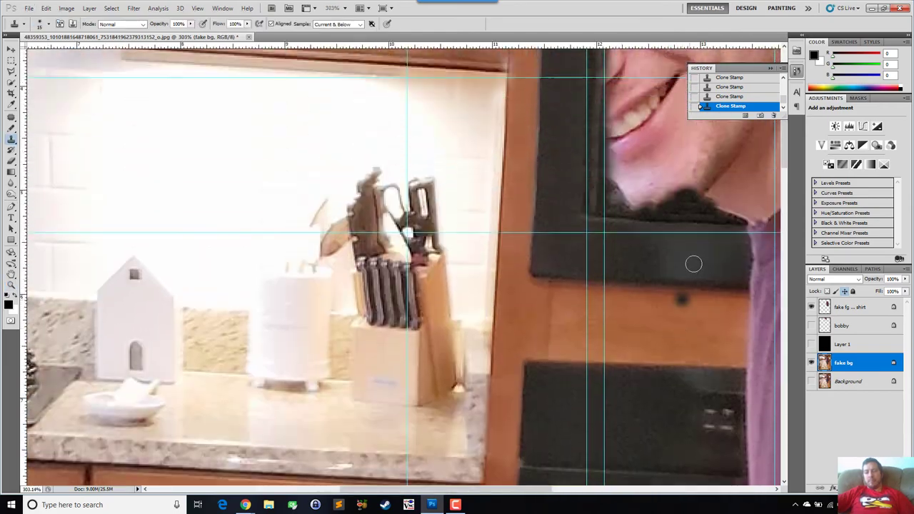
- Show the bobby layer and undo the last two clone strokes under the chin
left_click(812, 325)
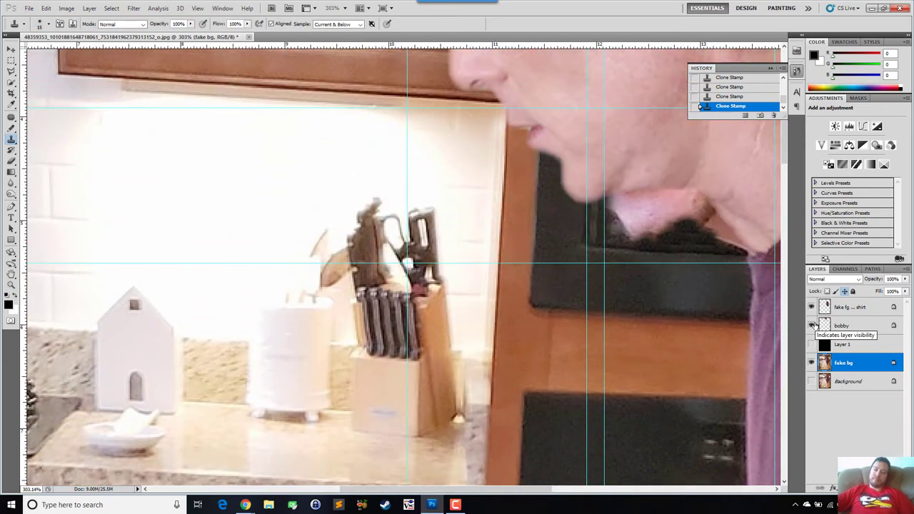
key("ctrl+alt+z")
key("ctrl+alt+z")
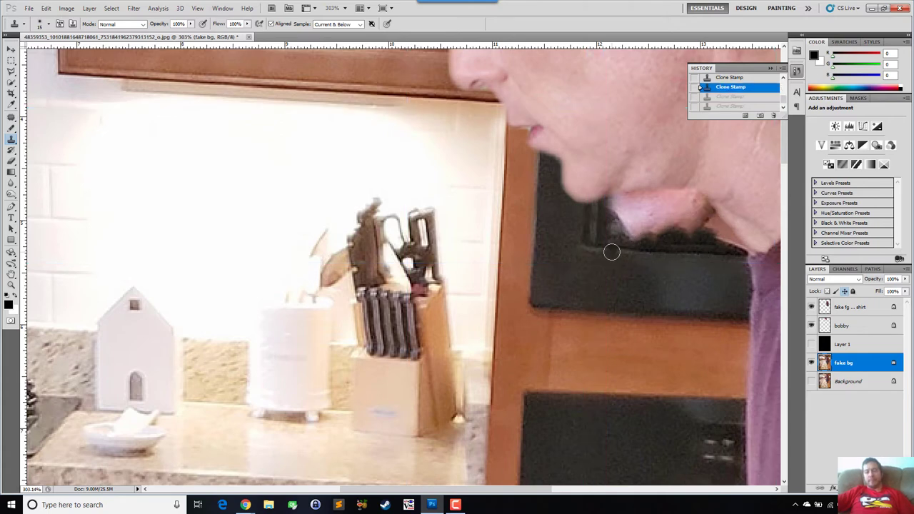
- Redo the two undone clone strokes under the chin and hide the shirt and bobby layers
scroll(604, 261, "up", 2)
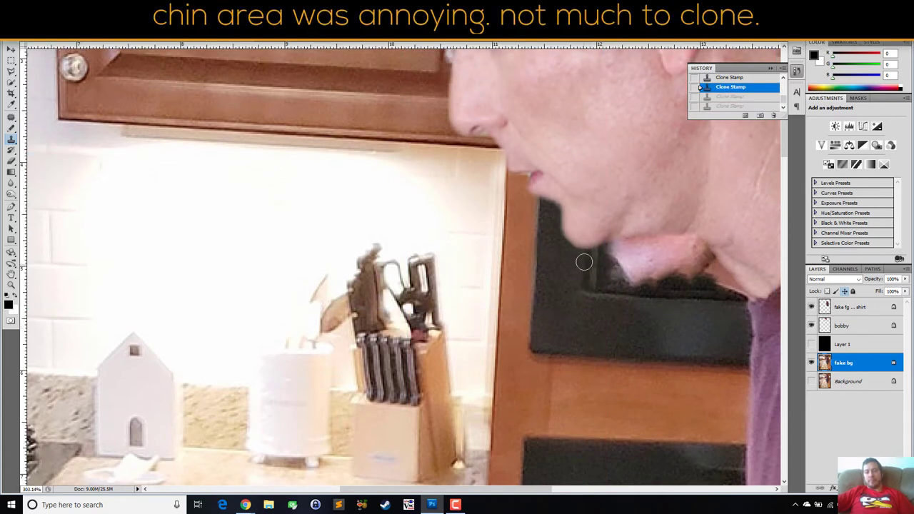
key("ctrl+shift+z")
key("ctrl+shift+z")
key("z")
left_click(811, 307)
left_click(812, 326)
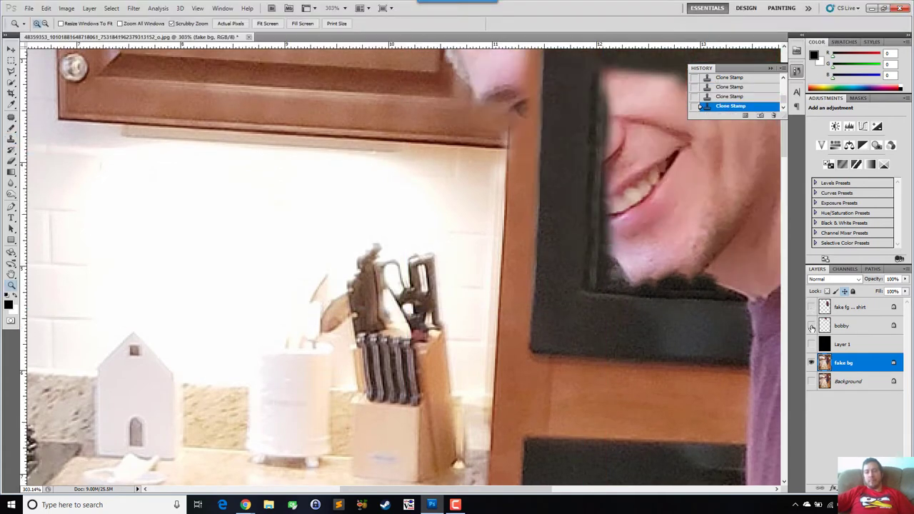
- On the fake bg layer, clone dark oven window surface over the lower edge of the man's chin
scroll(604, 312, "up", 2)
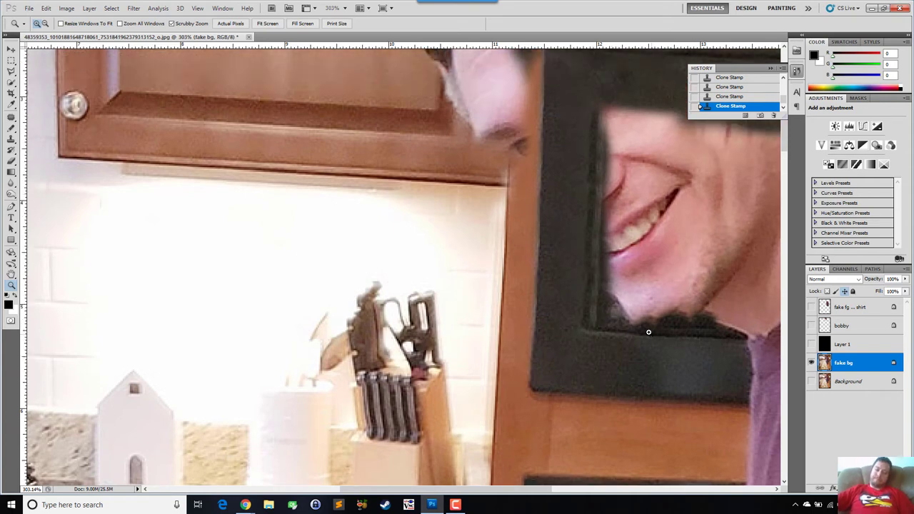
key("s")
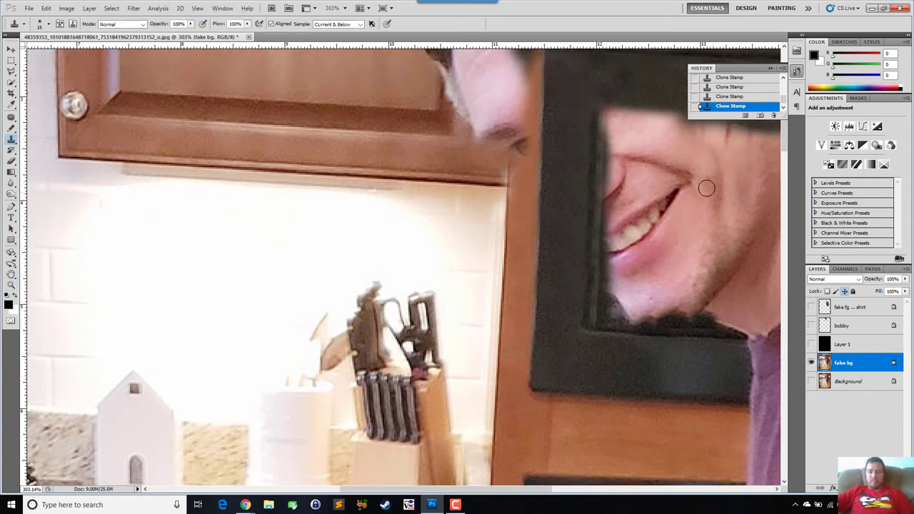
key("alt")
scroll(684, 307, "up", 3)
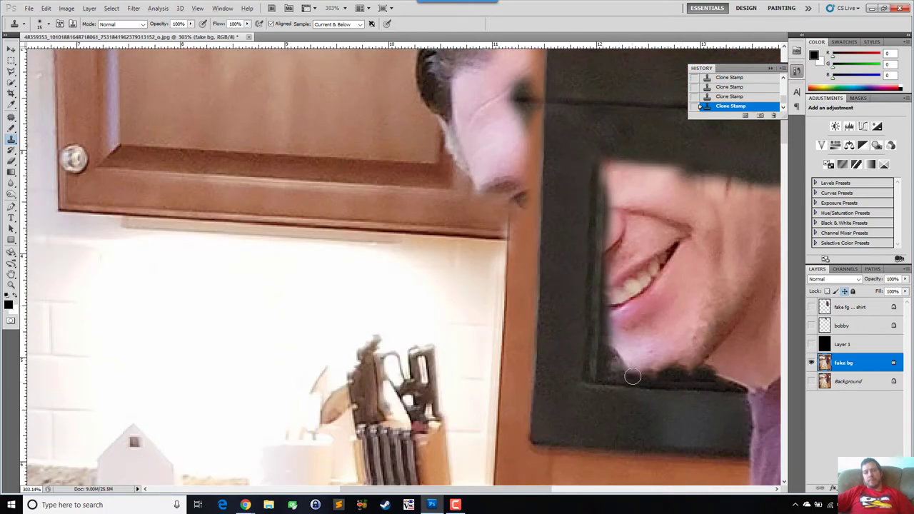
mouse_move(633, 377)
left_mouse_down()
mouse_move(688, 379)
mouse_move(691, 391)
left_mouse_up()
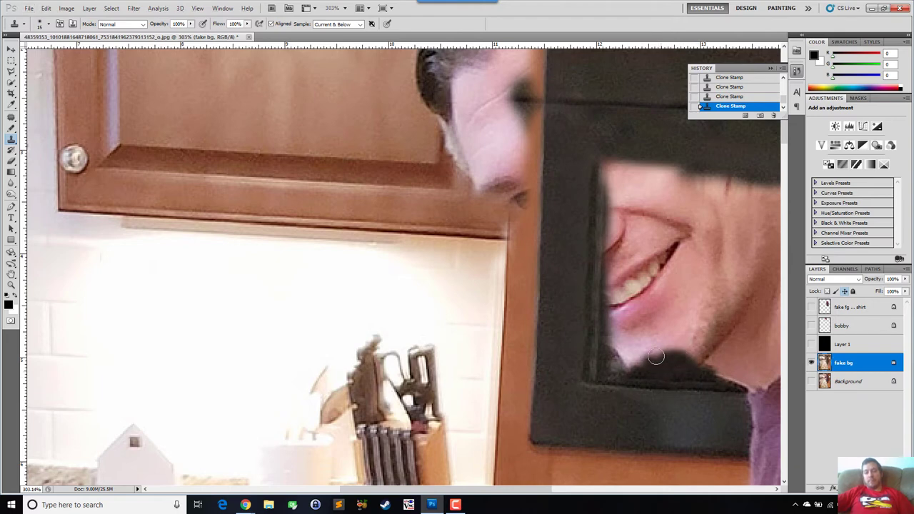
left_click_drag(651, 356, 640, 363)
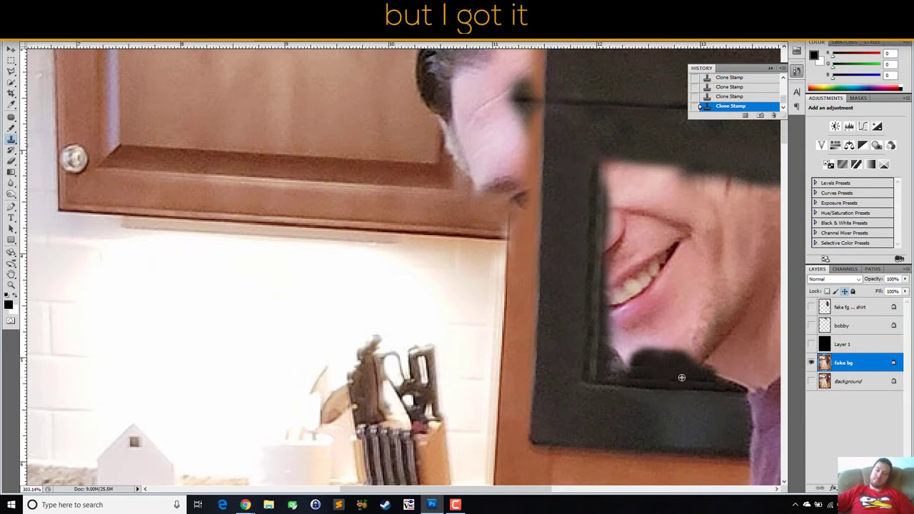
- Clone oven window surface over the remaining chin and jaw visible below the bobby head, and show the bobby and shirt layers
left_click(811, 325)
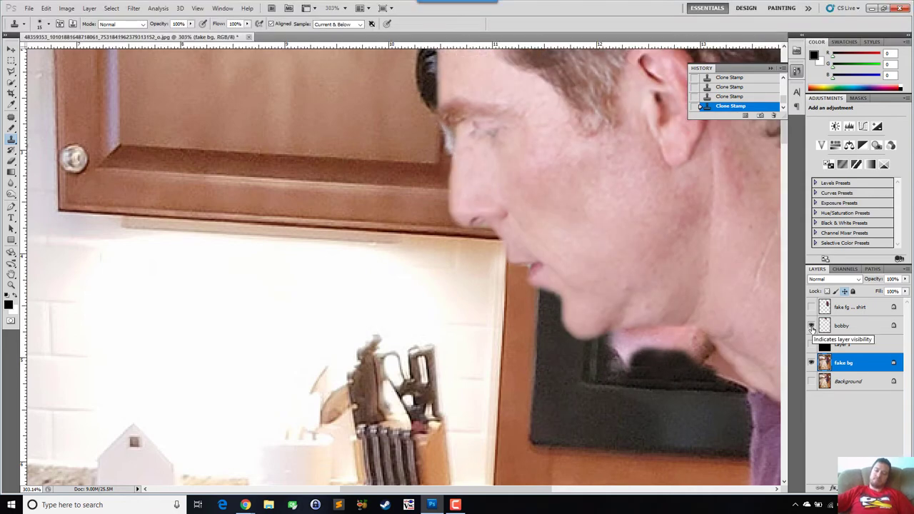
left_click(812, 325)
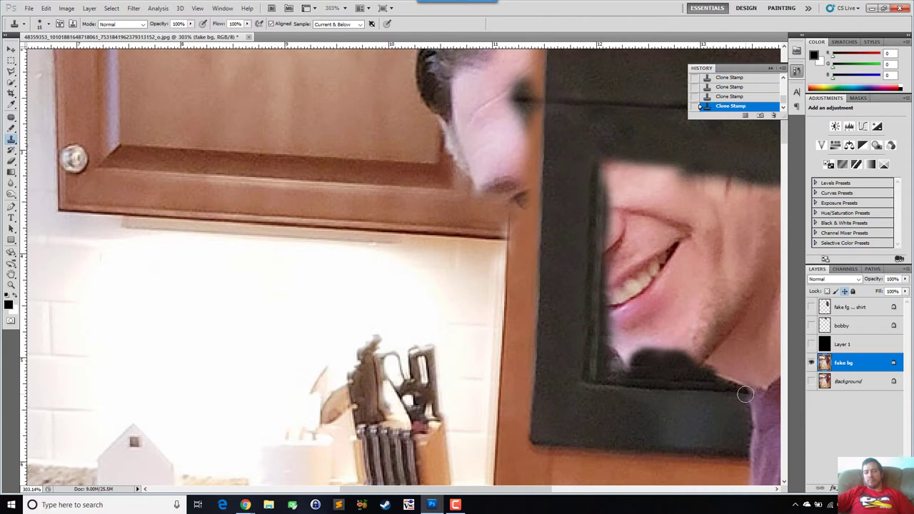
left_click_drag(772, 383, 563, 372)
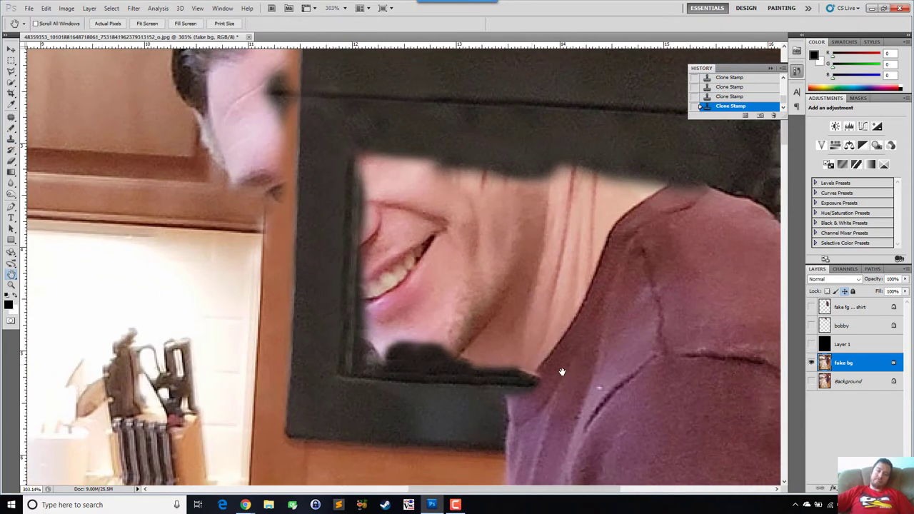
scroll(473, 380, "up", 2)
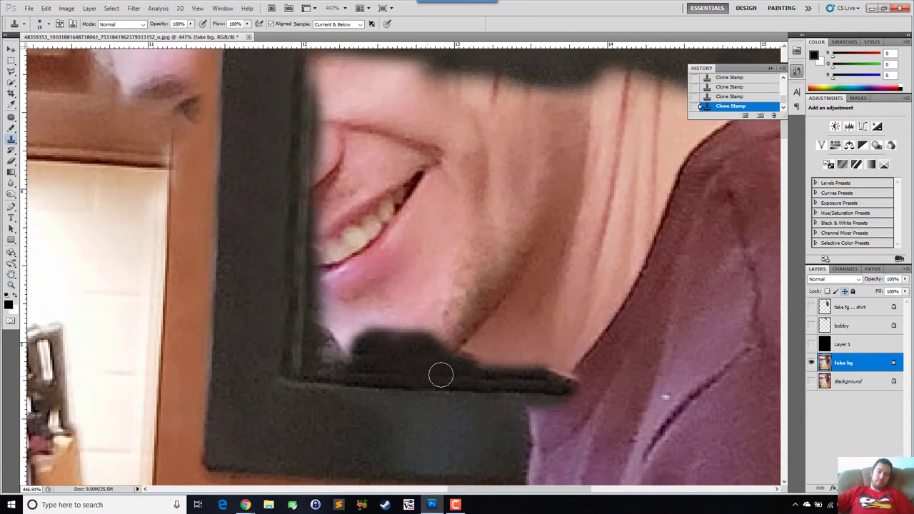
mouse_move(357, 371)
left_mouse_down()
mouse_move(432, 363)
mouse_move(409, 359)
mouse_move(486, 371)
mouse_move(470, 363)
mouse_move(475, 353)
mouse_move(416, 365)
mouse_move(430, 347)
mouse_move(472, 355)
mouse_move(441, 369)
mouse_move(502, 367)
mouse_move(392, 334)
mouse_move(417, 327)
mouse_move(431, 363)
mouse_move(340, 353)
mouse_move(340, 369)
mouse_move(426, 343)
mouse_move(413, 350)
mouse_move(382, 309)
mouse_move(362, 356)
mouse_move(393, 328)
mouse_move(358, 347)
mouse_move(396, 306)
mouse_move(347, 329)
mouse_move(395, 343)
mouse_move(420, 333)
mouse_move(345, 301)
mouse_move(490, 334)
left_mouse_up()
left_click(811, 326)
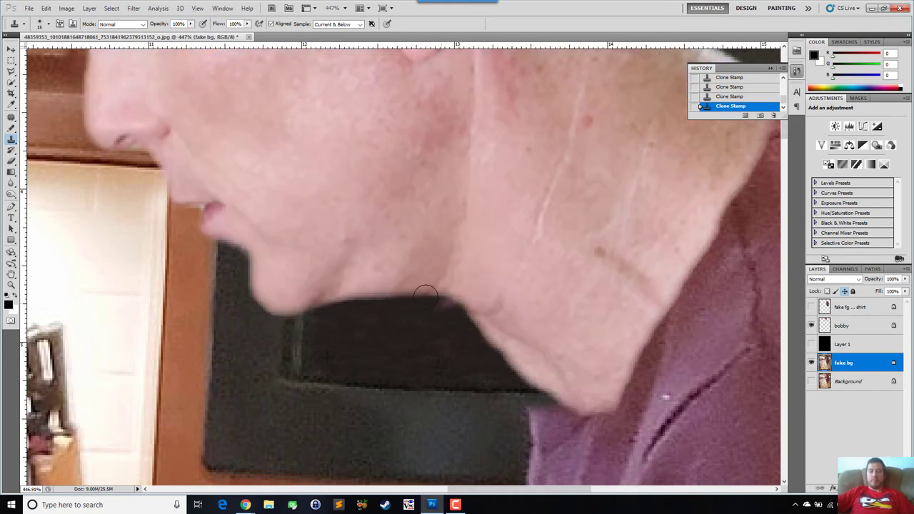
mouse_move(425, 293)
left_mouse_down()
mouse_move(410, 315)
mouse_move(385, 295)
mouse_move(383, 348)
left_mouse_up()
left_click(810, 307)
- Examine the head composite in the whole photo and close up around the face, neck and collar
key("z")
right_click(500, 261)
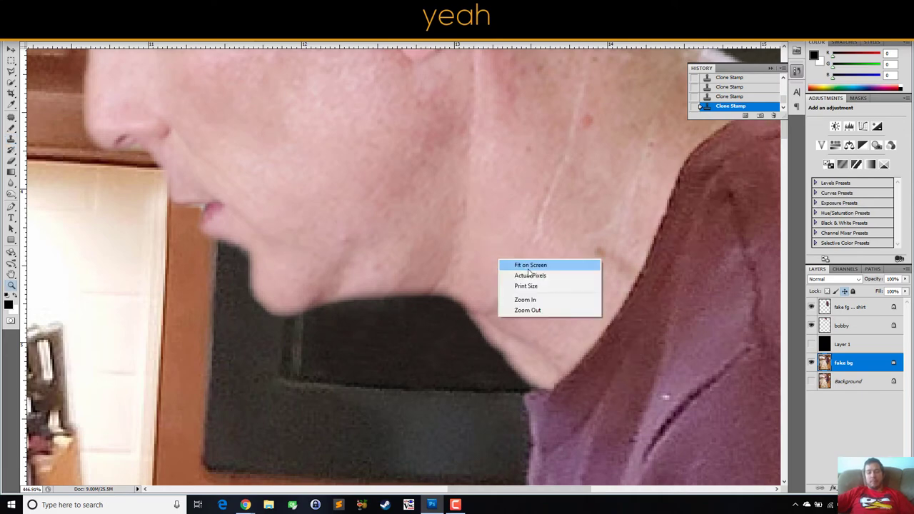
left_click(529, 263)
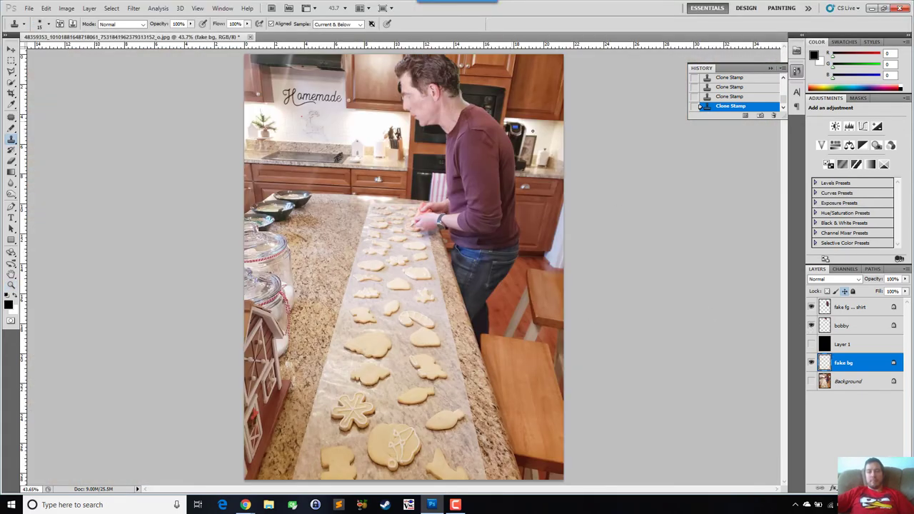
left_click_drag(464, 94, 465, 93)
key("e")
key("z")
key("ctrl+0")
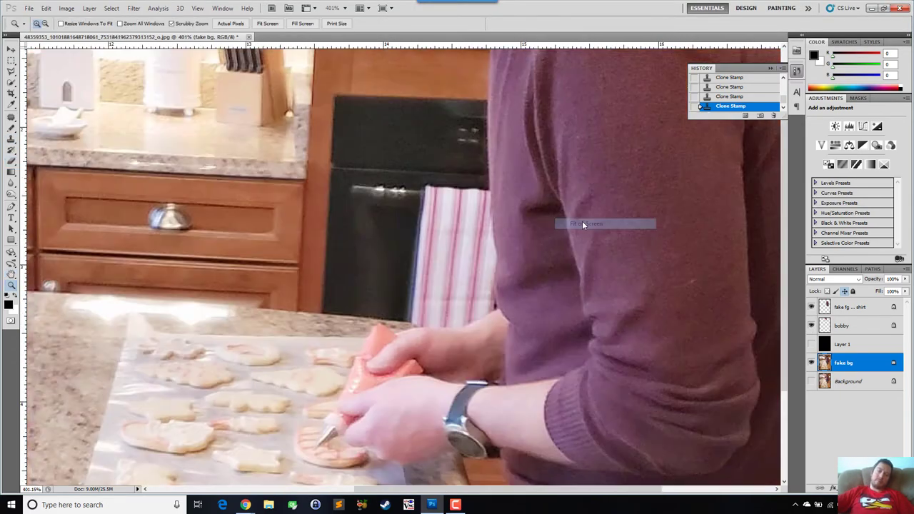
left_click_drag(410, 75, 436, 137)
key("e")
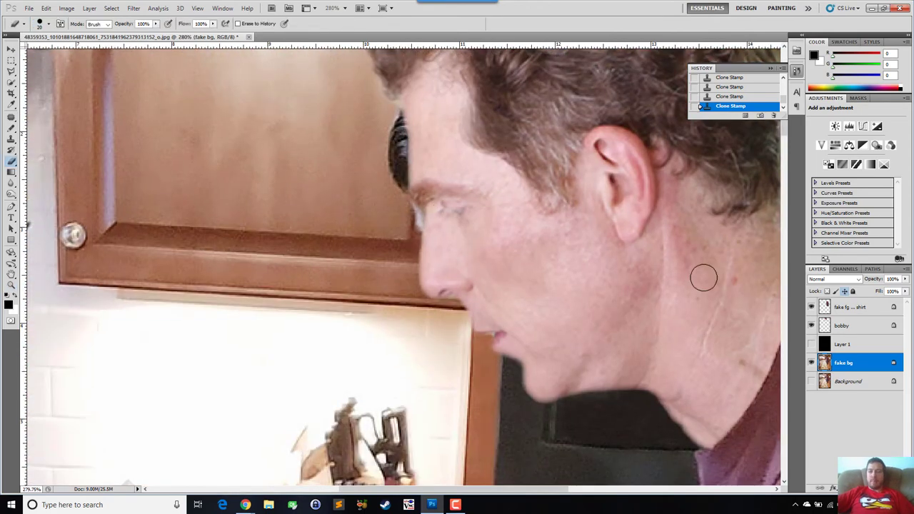
key("h")
mouse_move(375, 208)
left_mouse_down()
mouse_move(378, 319)
mouse_move(351, 318)
left_mouse_up()
key("ctrl+0")
key("z")
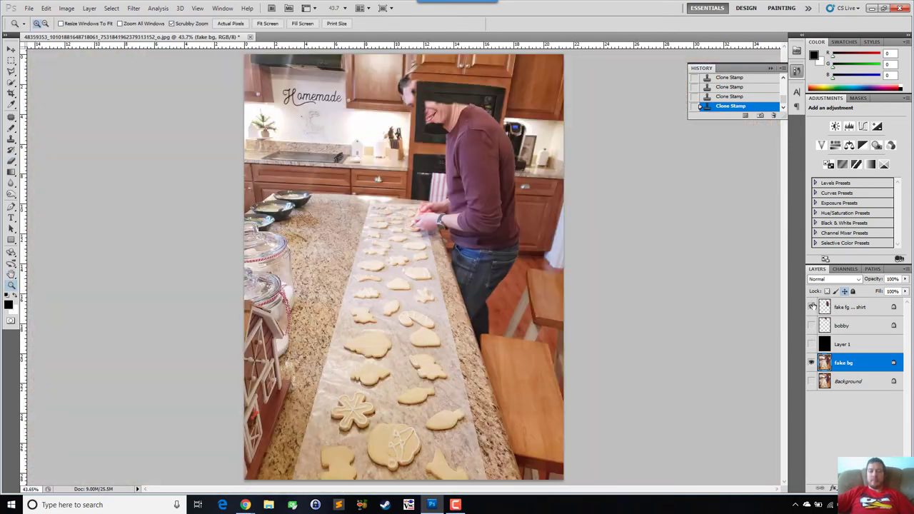
- Try the bobby layer at 50% opacity
left_click(843, 326)
left_click(893, 279)
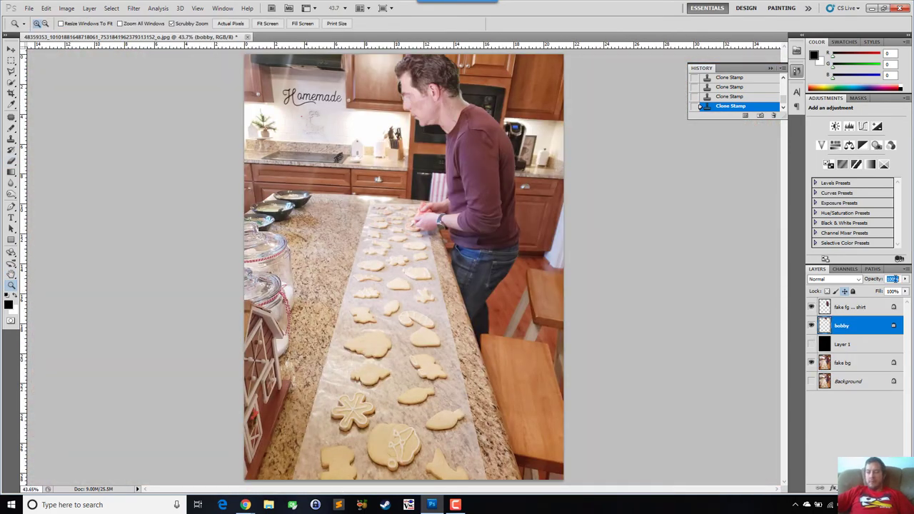
type("50")
key("Return")
left_click(850, 307)
left_click_drag(408, 86, 432, 90)
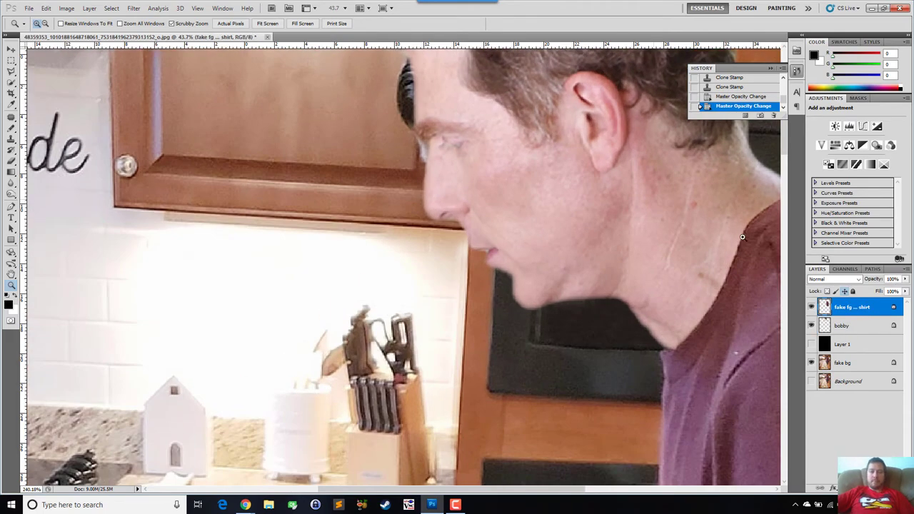
- Delete the black Layer 1 and show the guides over the head area
left_click(850, 325)
left_click_drag(853, 346, 897, 487)
key("h")
left_click_drag(526, 147, 533, 285)
left_click(811, 327)
key("ctrl+;")
left_click(811, 326)
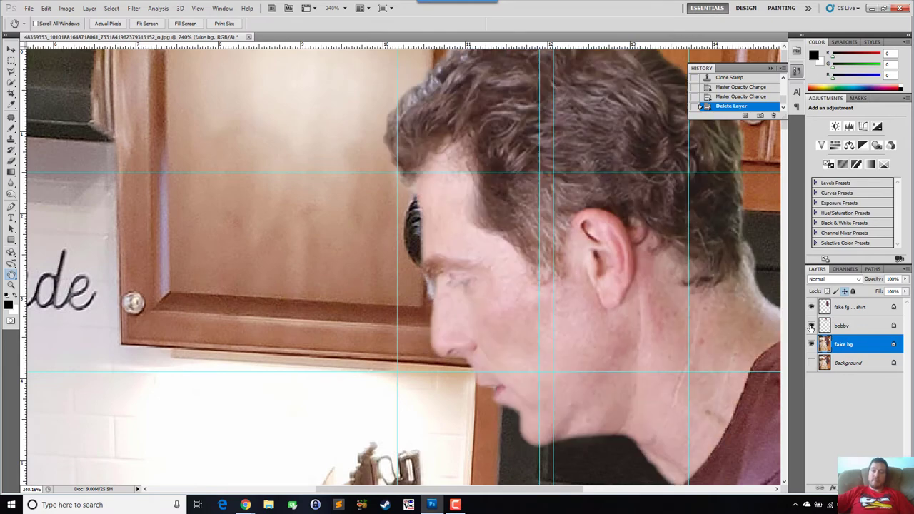
- Delete the two rightmost vertical guides and move the remaining ones to the inner right and lower edges of the cabinet door frame
key("v")
left_click_drag(557, 136, 556, 43)
left_click_drag(688, 129, 692, 100)
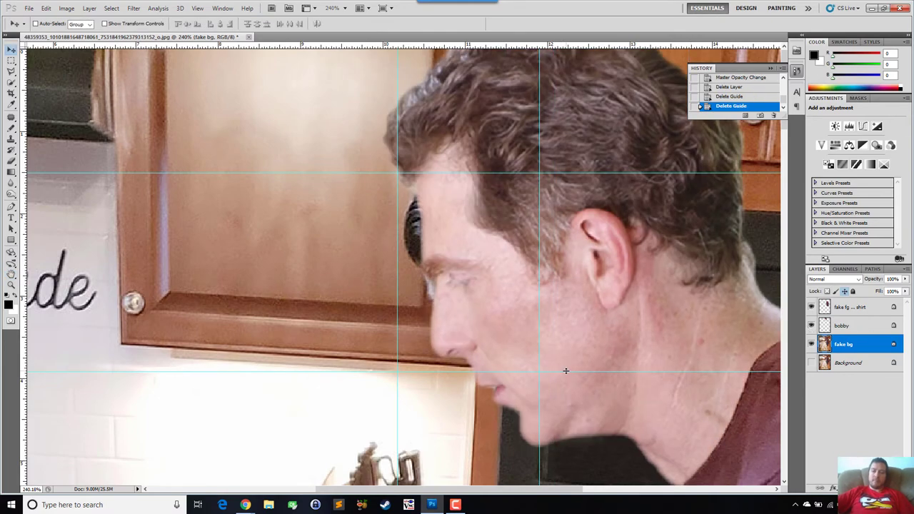
left_click_drag(566, 371, 550, 313)
left_click_drag(540, 278, 442, 279)
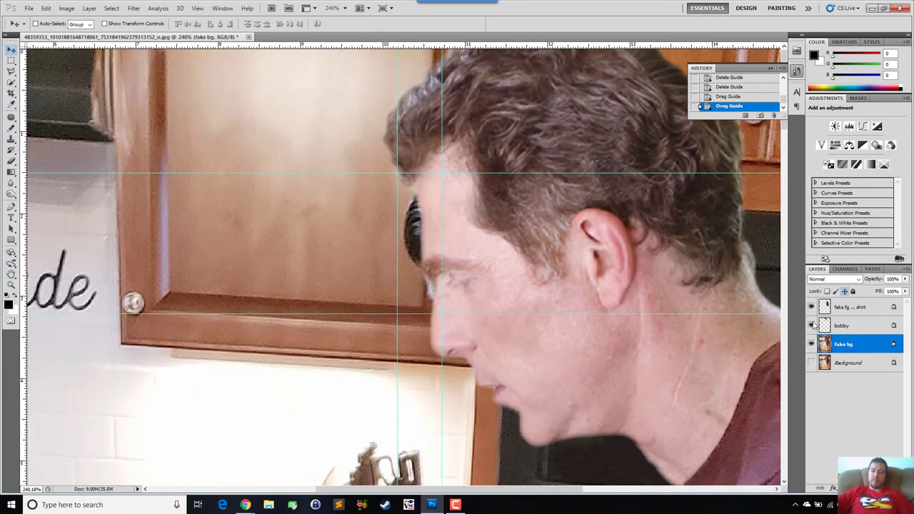
- Hide the bobby layer and clone the cabinet door's panel and frame over the man's leftover hair and forehead
left_click(812, 326)
key("x")
key("z")
left_click(419, 116)
key("s")
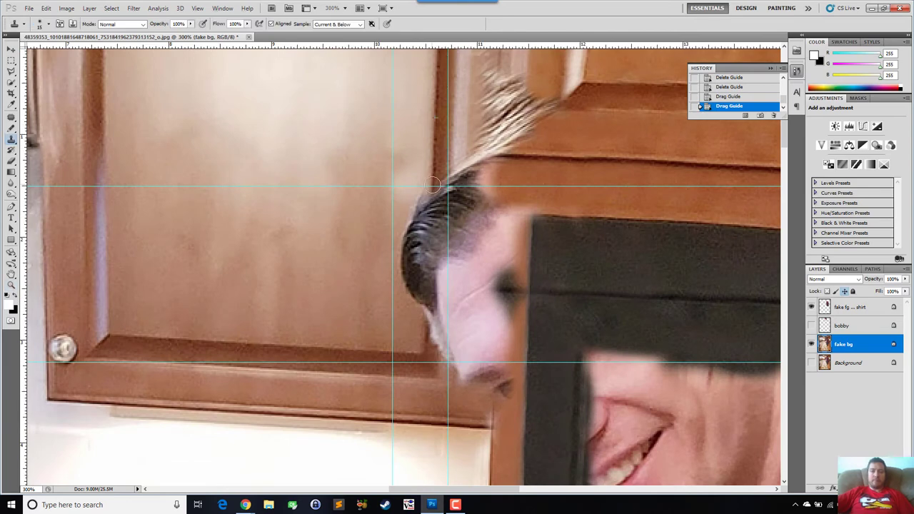
mouse_move(432, 185)
left_mouse_down()
mouse_move(439, 216)
mouse_move(418, 214)
left_mouse_up()
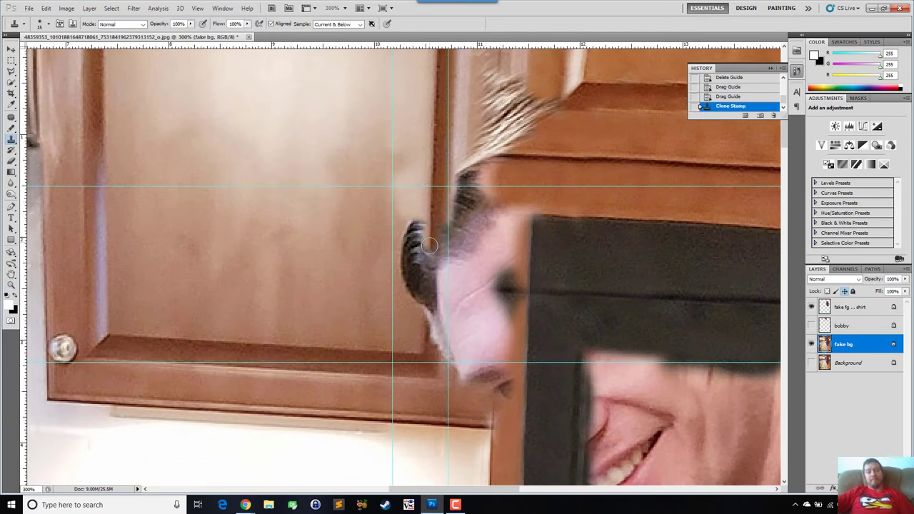
mouse_move(428, 245)
left_mouse_down()
mouse_move(411, 240)
mouse_move(418, 283)
mouse_move(437, 290)
mouse_move(434, 333)
mouse_move(452, 284)
left_mouse_up()
mouse_move(449, 206)
left_mouse_down()
mouse_move(444, 328)
mouse_move(445, 173)
mouse_move(453, 219)
left_mouse_up()
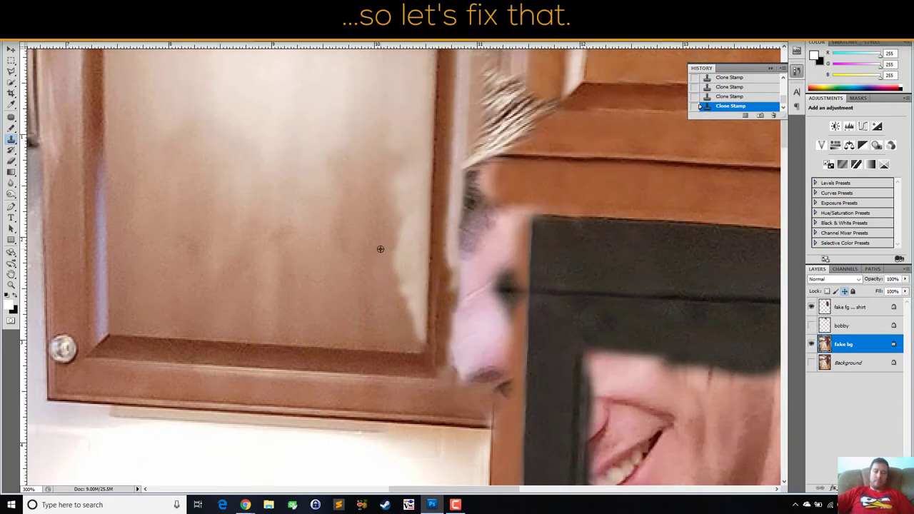
- Clone darker wood grain over the pale streak along the cabinet panel's right edge
mouse_move(380, 249)
left_mouse_down()
mouse_move(405, 226)
mouse_move(401, 186)
left_mouse_up()
scroll(395, 332, "up", 1)
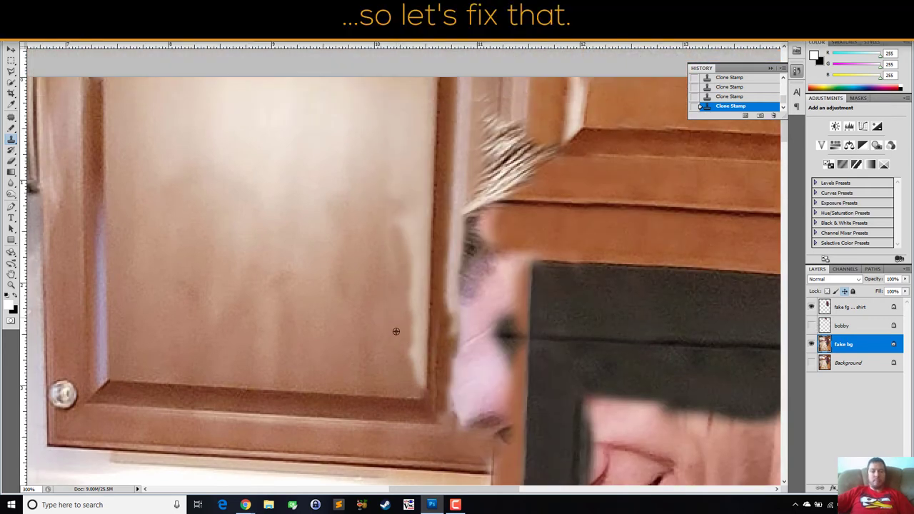
mouse_move(415, 368)
left_mouse_down()
mouse_move(412, 300)
mouse_move(390, 206)
left_mouse_up()
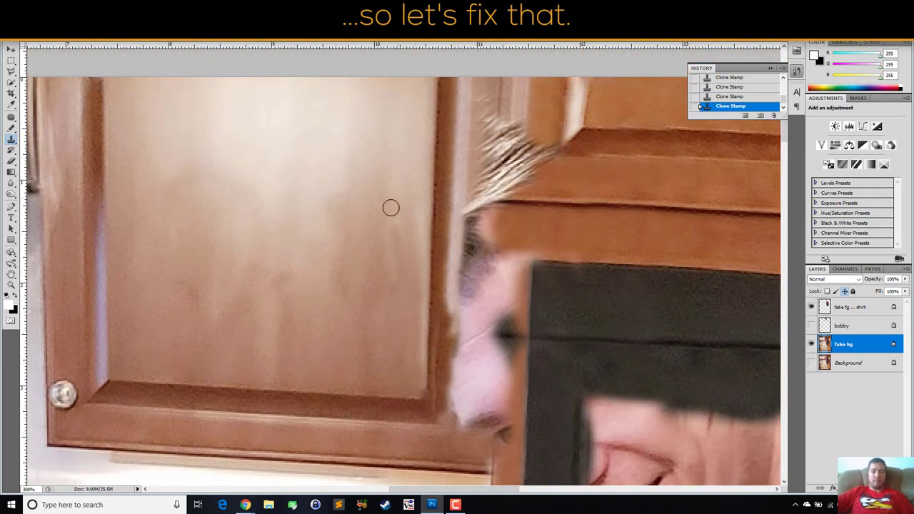
left_click_drag(417, 329, 404, 234)
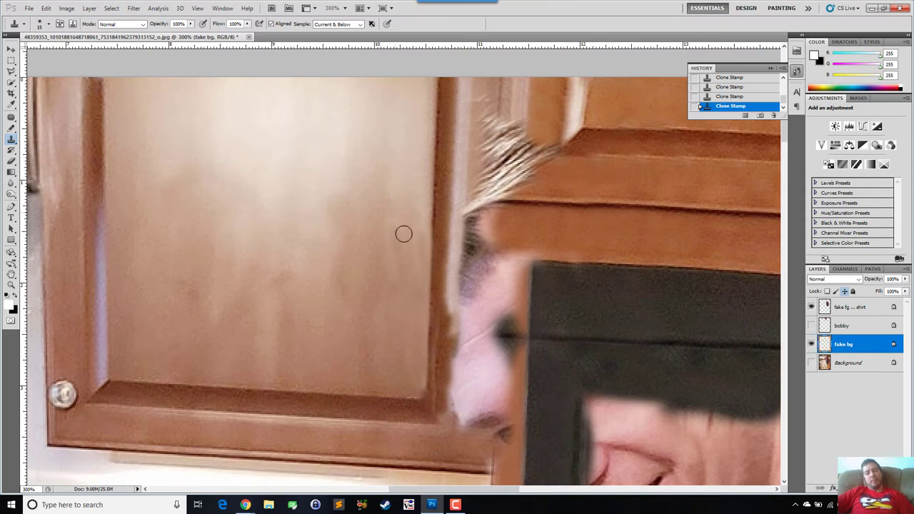
- Show the bobby layer and review the composite with the whole photo in view
key("z")
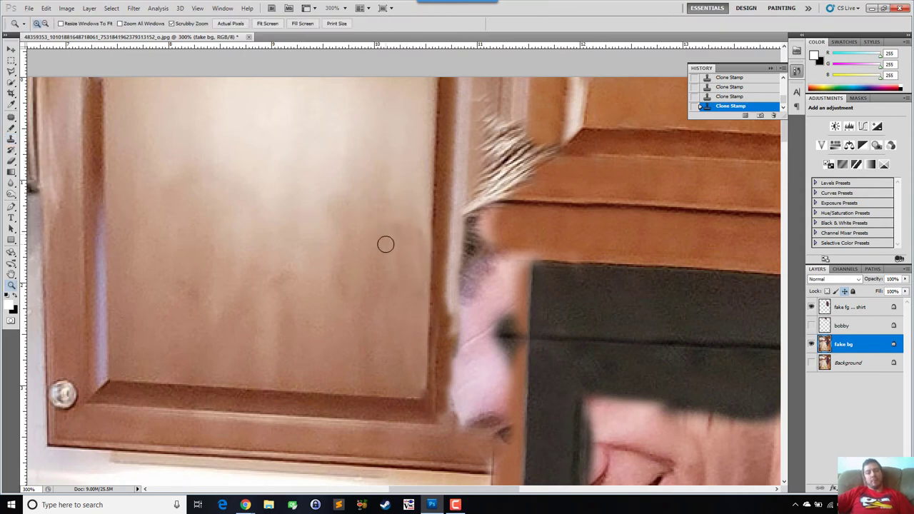
key("ctrl+0")
left_click(811, 326)
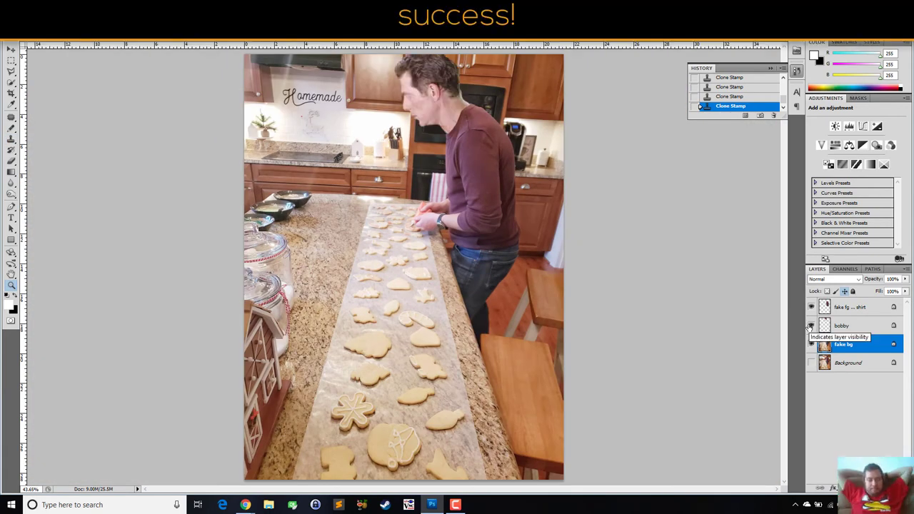
left_click(29, 8)
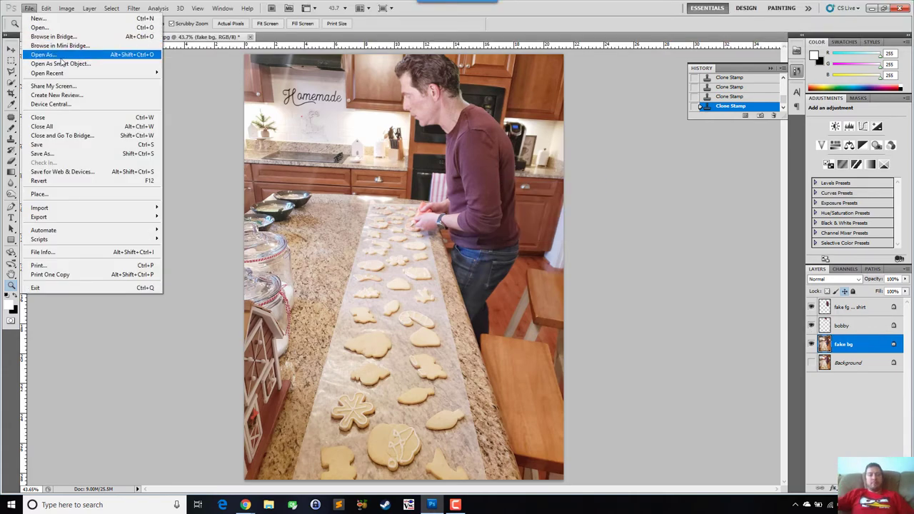
left_click(534, 205)
- Add a new layer on top of the stack and place the text "Storemade" over the Homemade wall sign
left_click_drag(312, 88, 455, 187)
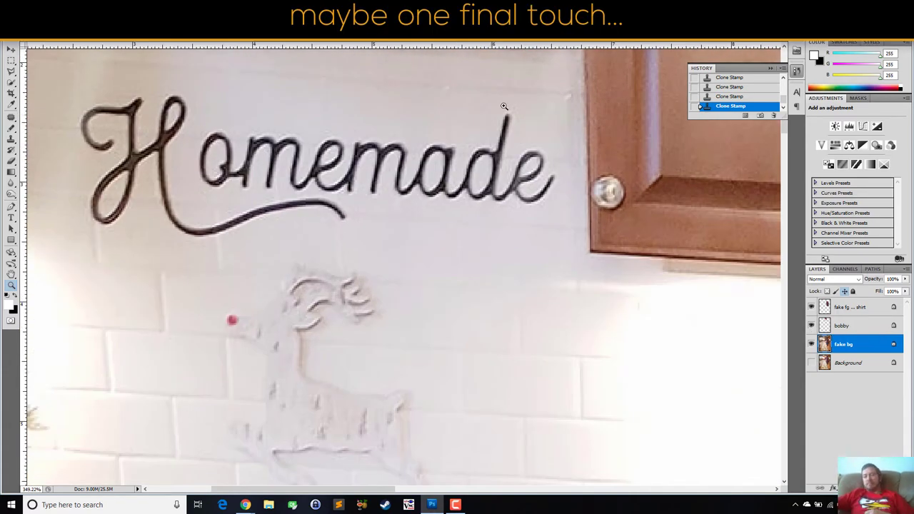
left_click(885, 488)
left_click_drag(853, 345, 848, 300)
key("t")
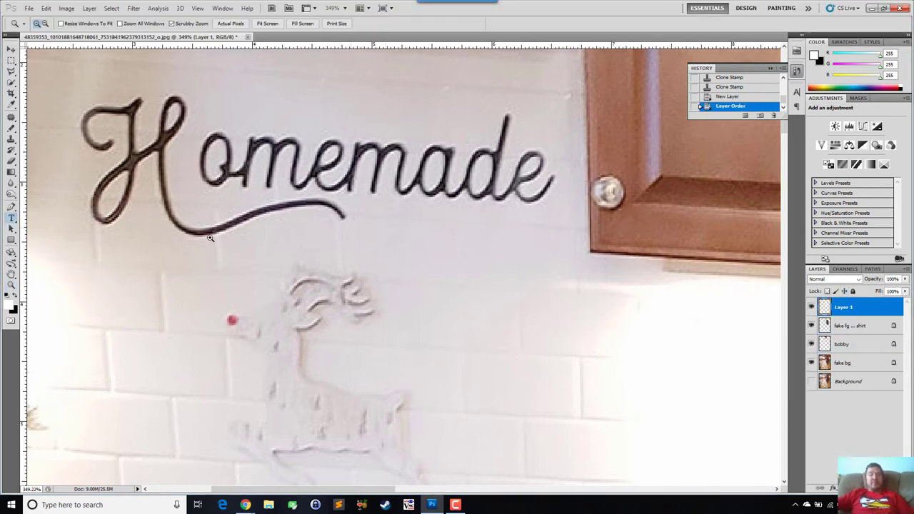
left_click(144, 228)
type("Storemade")
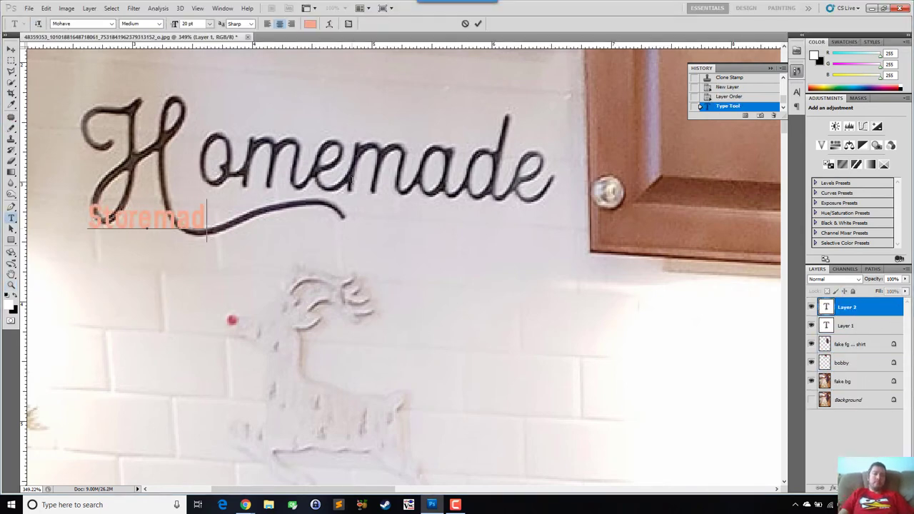
- Commit the Storemade text and recolour it with the dark brown sampled from the Homemade lettering
left_click(11, 93)
key("t")
left_click(352, 24)
left_click_drag(596, 263, 733, 356)
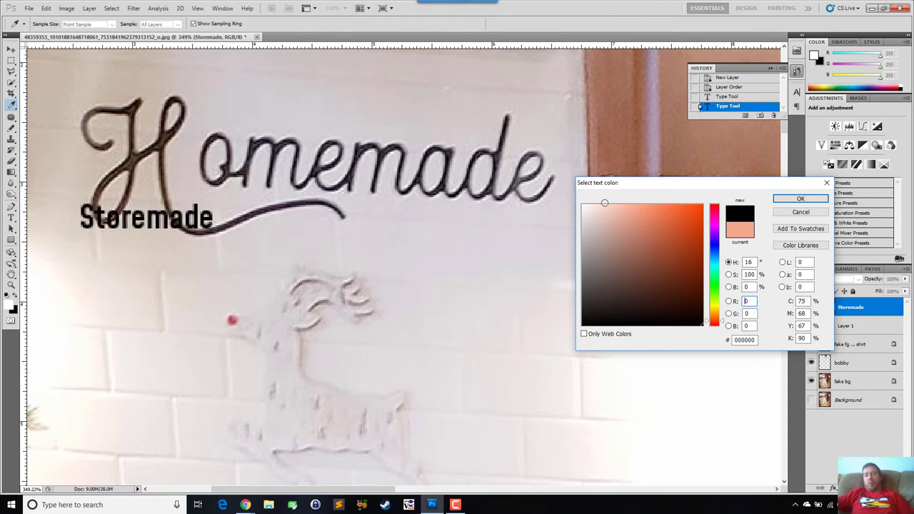
left_click(137, 155)
left_click(801, 199)
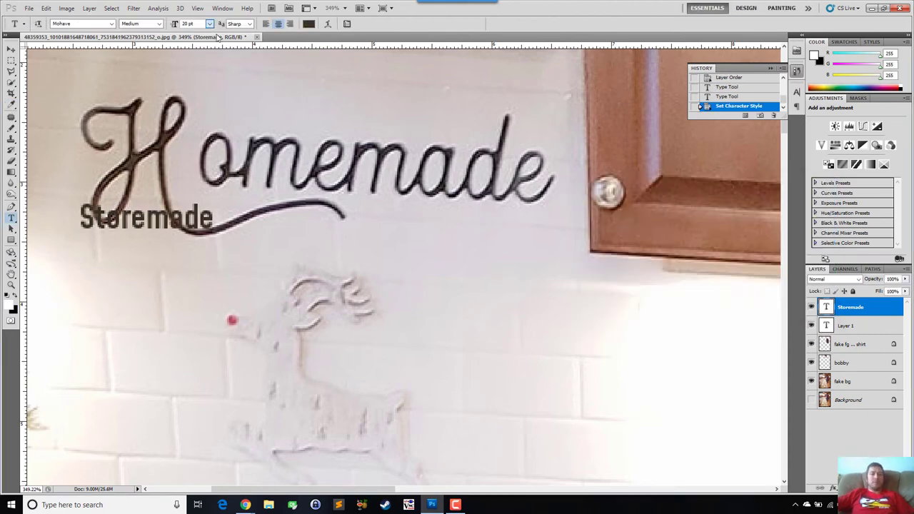
- Enlarge the Storemade text to 60 pt and move it across to the middle of the Homemade sign
left_click(210, 24)
left_click(220, 168)
key("v")
left_click_drag(165, 207, 343, 209)
key("t")
left_click(210, 24)
left_click(222, 175)
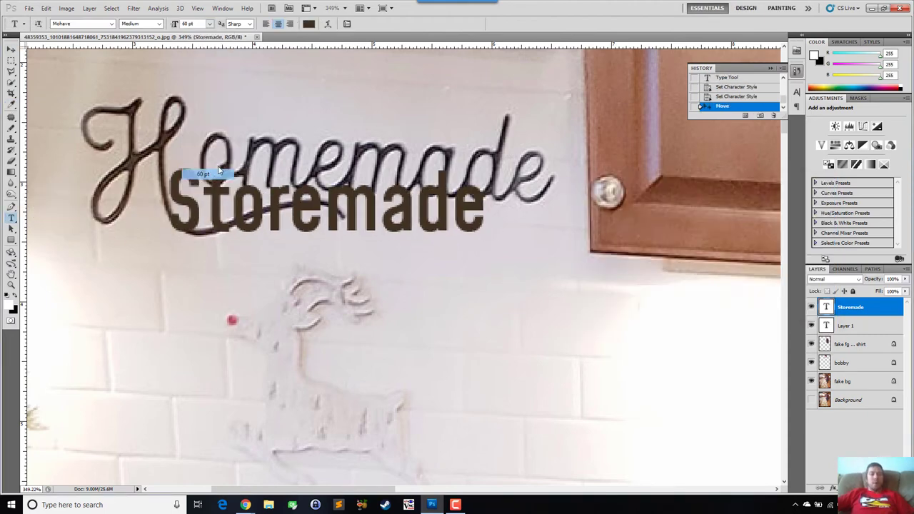
- Try script fonts such as Gigi and Harlow Solid Italic on the Storemade text
left_click(112, 24)
left_click_drag(205, 248, 205, 138)
left_click(177, 344)
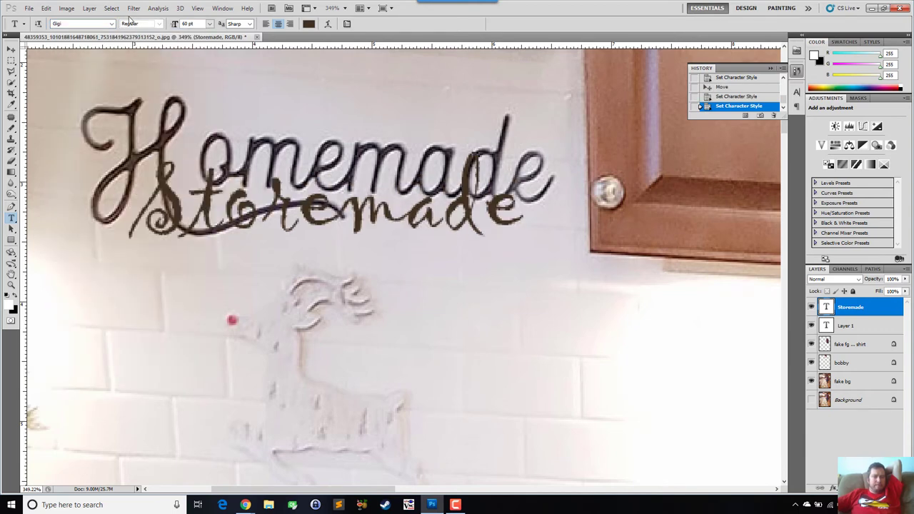
left_click(112, 25)
left_click_drag(207, 181, 208, 167)
left_click(153, 118)
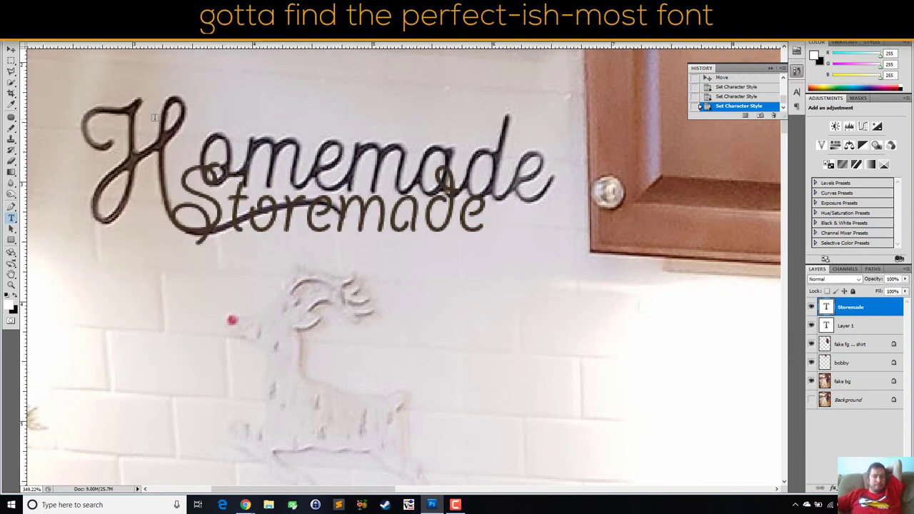
left_click(112, 24)
left_click(182, 129)
- Set the Storemade text's font to Segoe Script
left_click(111, 23)
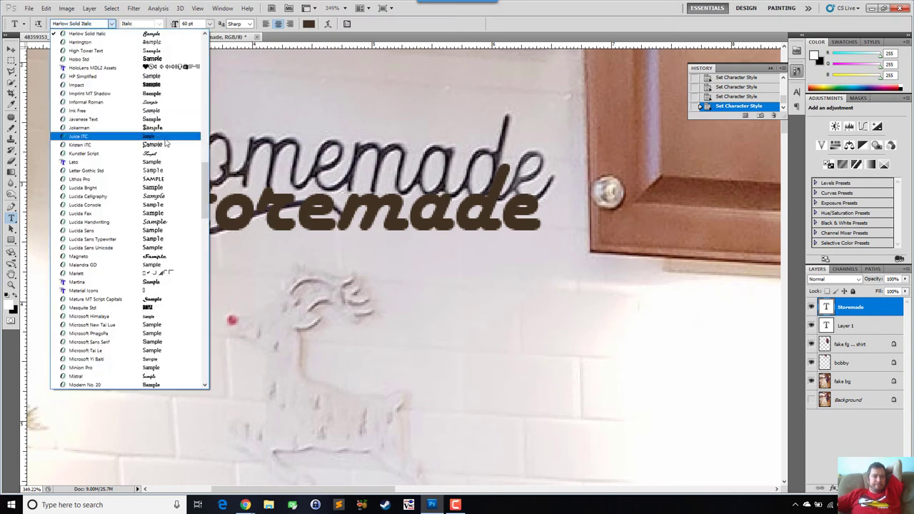
scroll(177, 257, "down", 2)
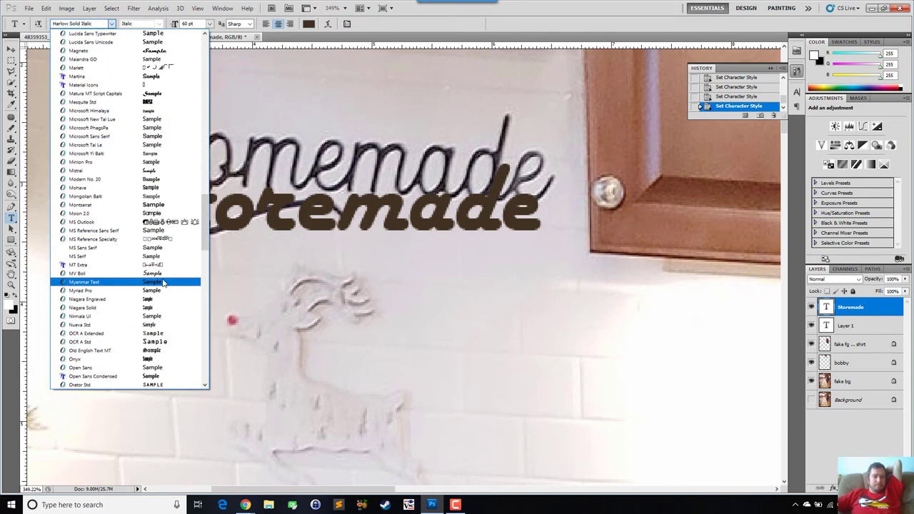
left_click(177, 280)
left_click(111, 23)
scroll(167, 286, "down", 1)
left_click(171, 300)
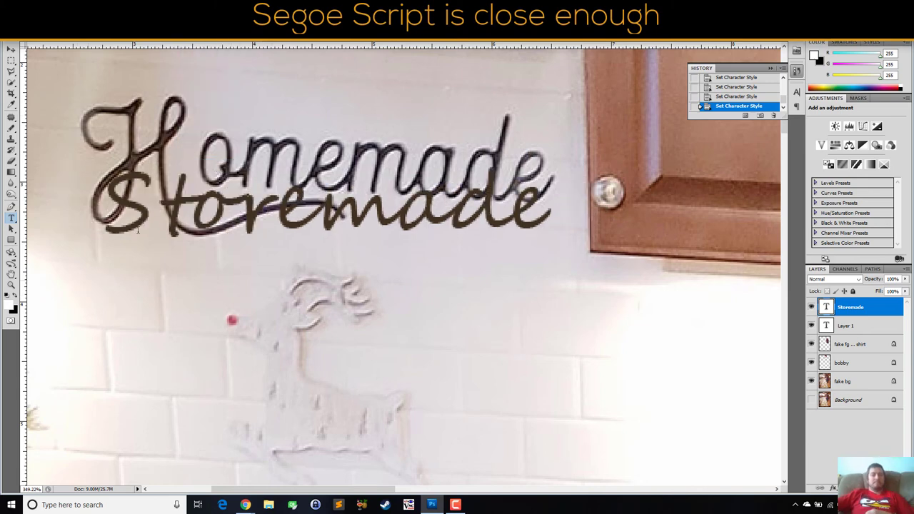
- Darken the Storemade text's colour and set its size to 55 pt
left_click(309, 24)
left_click(653, 308)
left_click(801, 199)
left_click(199, 23)
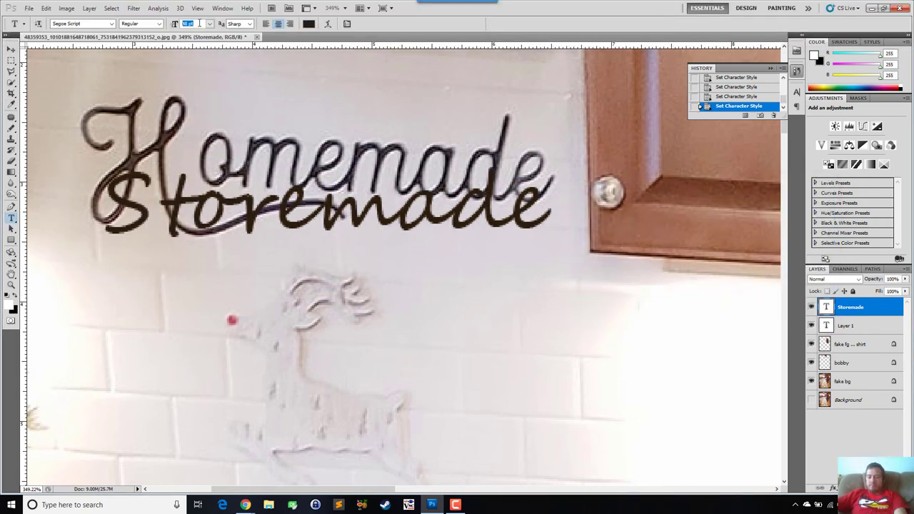
type("55")
key("Return")
- Move the Storemade text directly over the Homemade lettering and delete the empty Layer 1 text layer
left_click(11, 49)
left_click_drag(418, 212, 399, 178)
left_click_drag(846, 326, 899, 489)
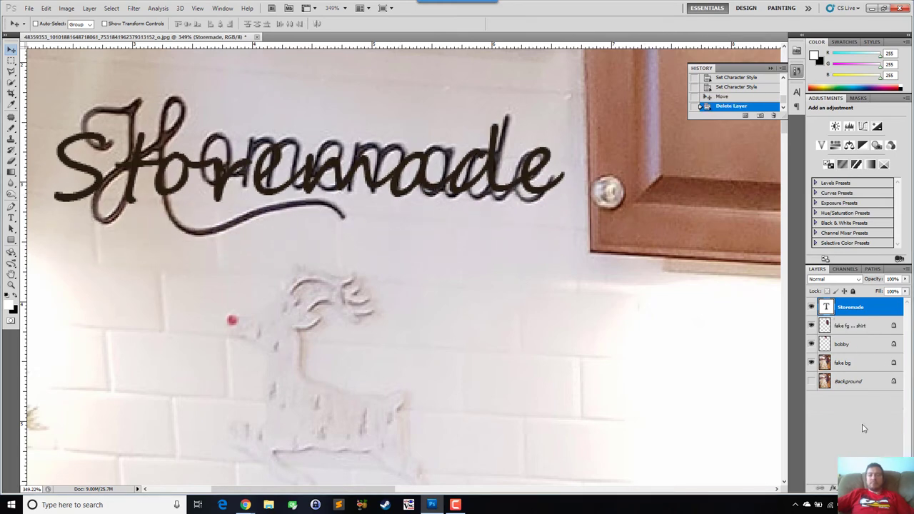
- Add a Bevel and Emboss inner bevel to the Storemade text, trying out different gloss contours
double_click(893, 308)
left_click(574, 176)
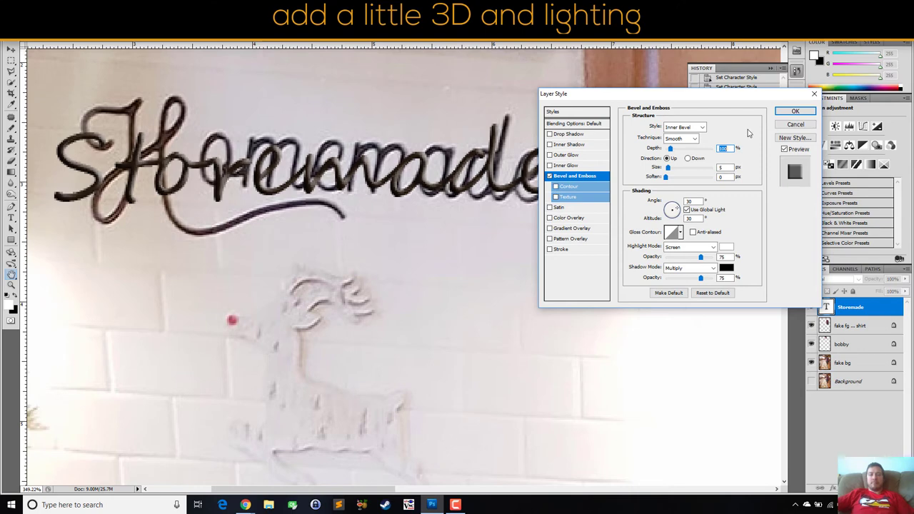
left_click(682, 233)
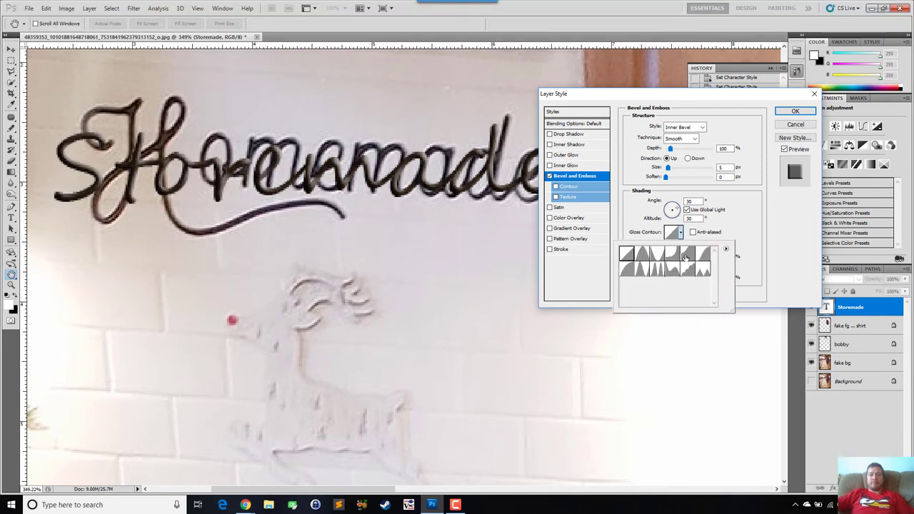
left_click(706, 257)
left_click(675, 257)
double_click(694, 259)
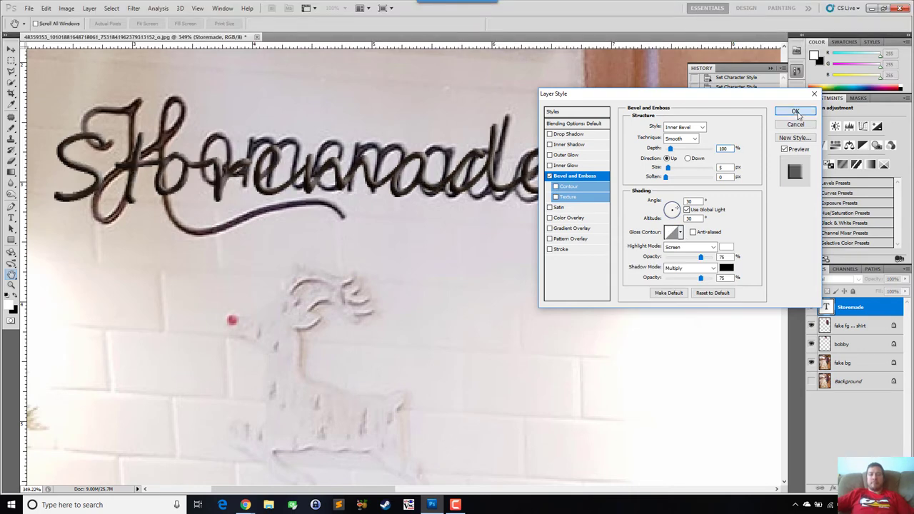
left_click(795, 112)
- Show only the fake bg and Background layers and make fake bg the active layer
left_click(855, 383)
key("z")
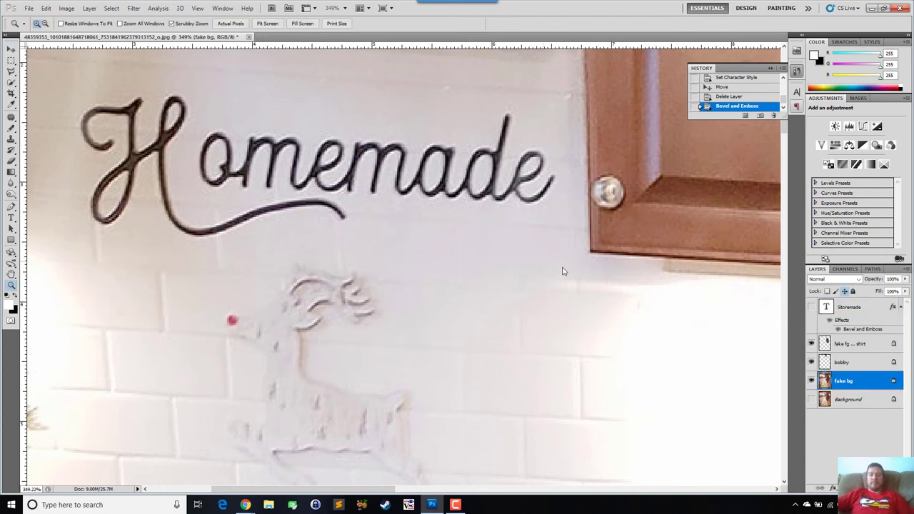
key("ctrl+0")
left_click(847, 400)
left_click(812, 381)
left_click(812, 399)
left_click(813, 395, "alt")
left_click(812, 386)
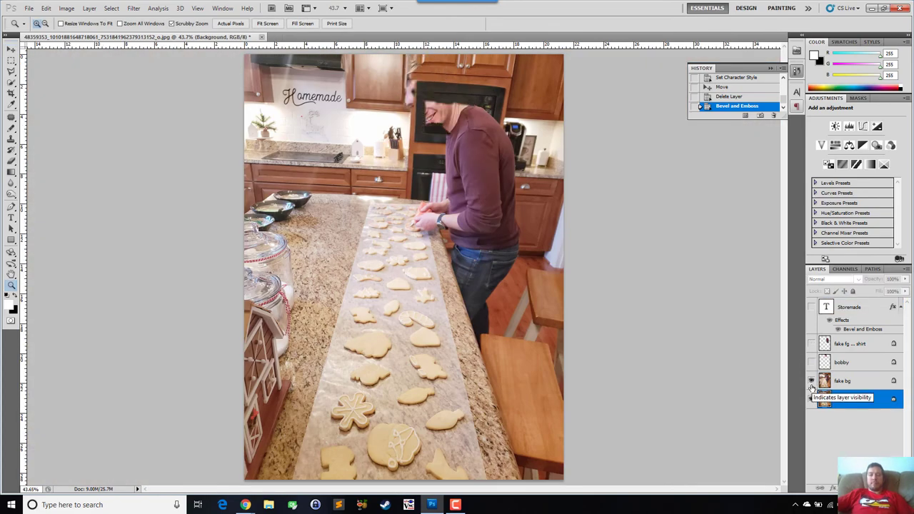
left_click(843, 387)
- Clone wall tile over the Homemade sign's swash and the lower loop and stem of its H
left_click_drag(339, 94, 366, 90)
mouse_move(343, 97)
left_mouse_down()
mouse_move(416, 184)
mouse_move(418, 202)
left_mouse_up()
left_click_drag(407, 228, 379, 225)
key("s")
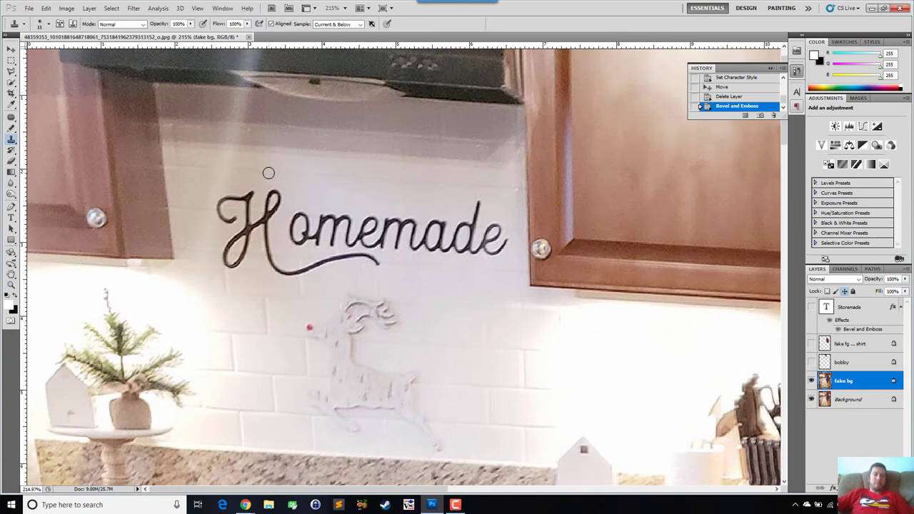
left_click(258, 212)
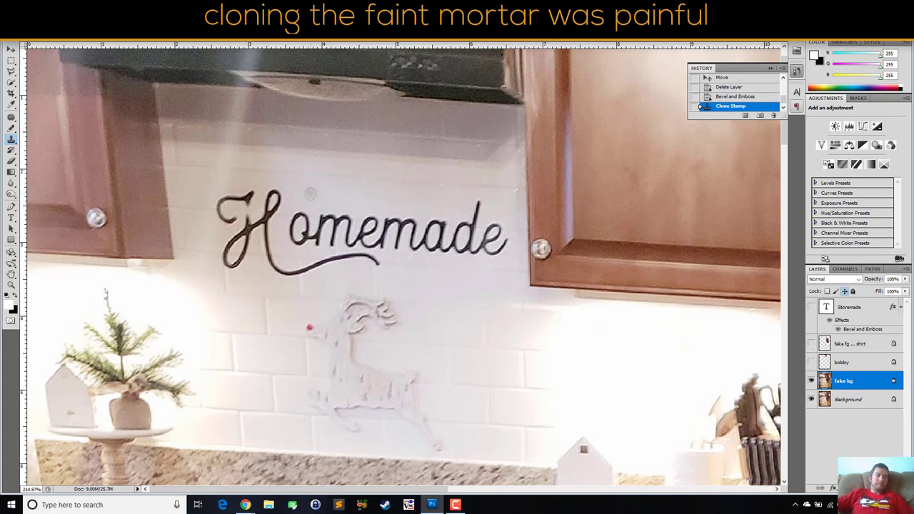
scroll(310, 193, "up", 3)
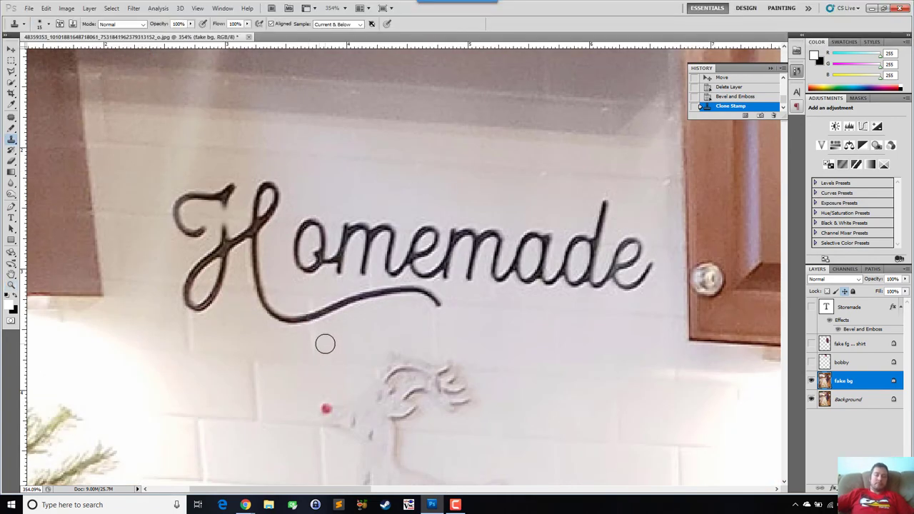
key("q")
key("q")
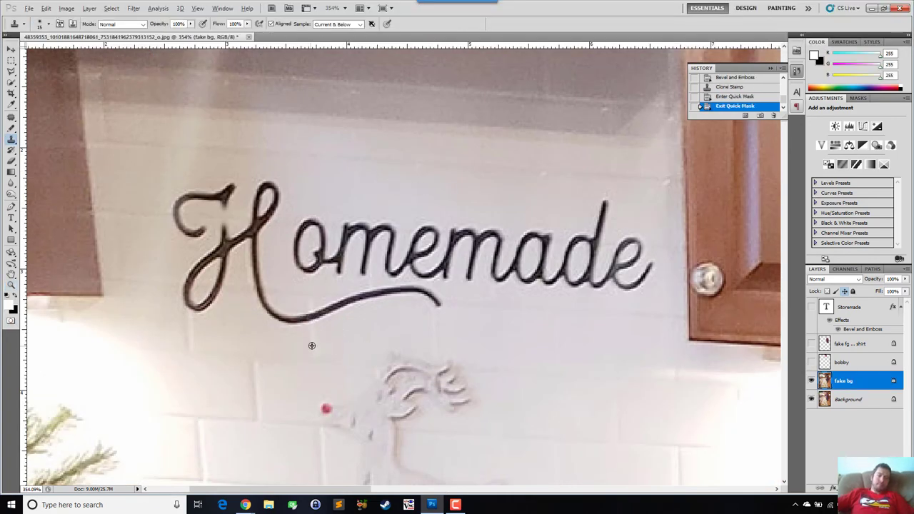
left_click_drag(310, 325, 285, 321)
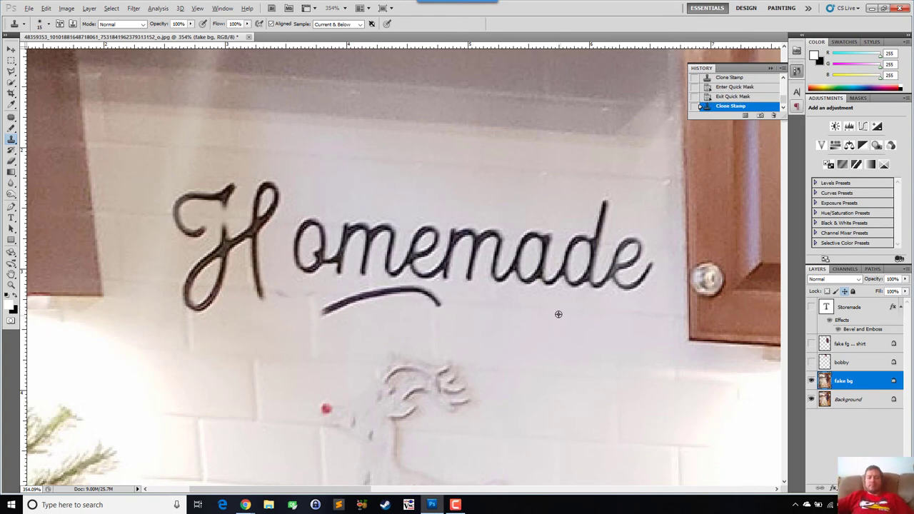
mouse_move(451, 302)
left_mouse_down()
mouse_move(403, 302)
mouse_move(398, 289)
mouse_move(325, 316)
left_mouse_up()
left_click(324, 315)
mouse_move(251, 298)
left_mouse_down()
mouse_move(293, 313)
mouse_move(207, 305)
mouse_move(201, 319)
mouse_move(215, 299)
left_mouse_up()
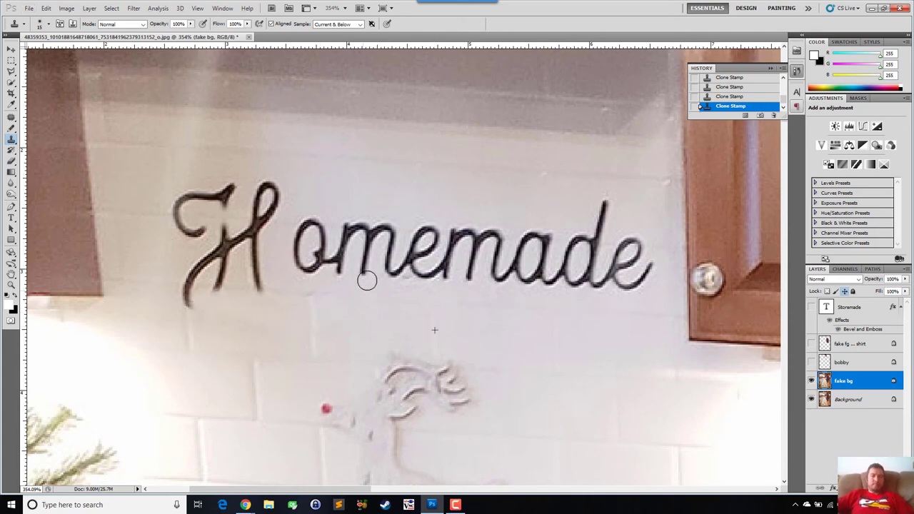
- Clone wall tile over the upper parts of the letters "omema" and the H's remaining lower stem
left_click_drag(368, 281, 369, 259)
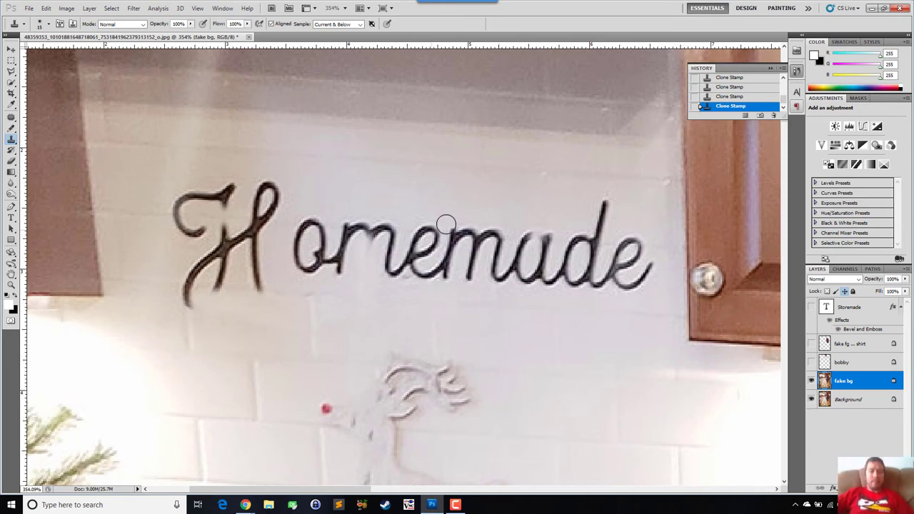
mouse_move(357, 222)
left_mouse_down()
mouse_move(371, 220)
mouse_move(315, 218)
left_mouse_up()
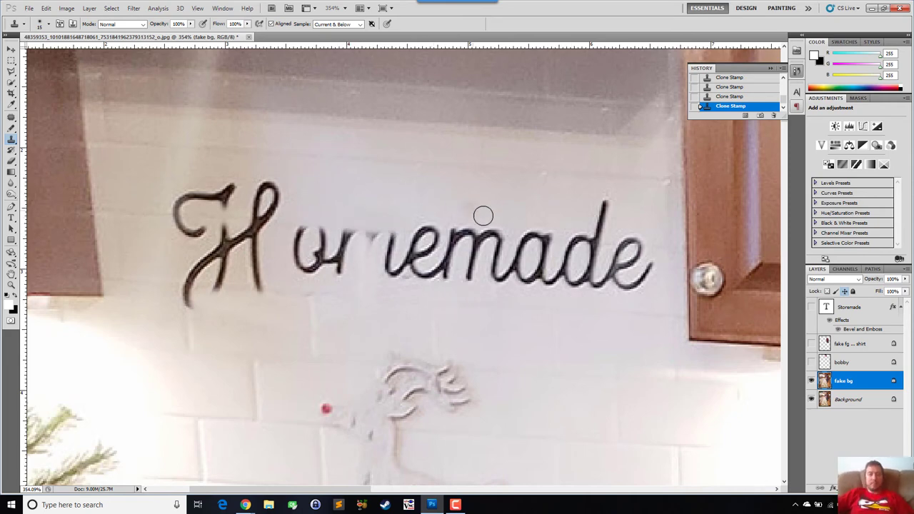
mouse_move(482, 216)
left_mouse_down()
mouse_move(462, 232)
mouse_move(530, 254)
left_mouse_up()
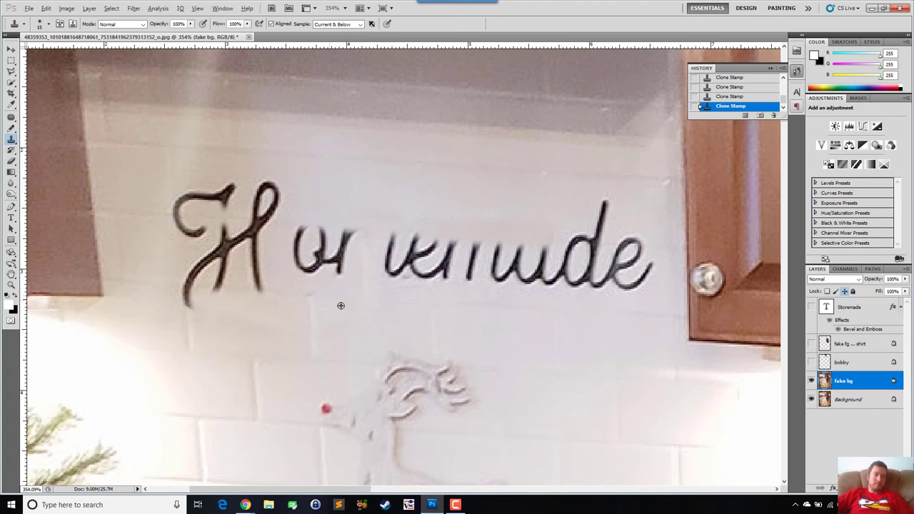
mouse_move(310, 295)
left_mouse_down()
mouse_move(249, 286)
mouse_move(307, 296)
left_mouse_up()
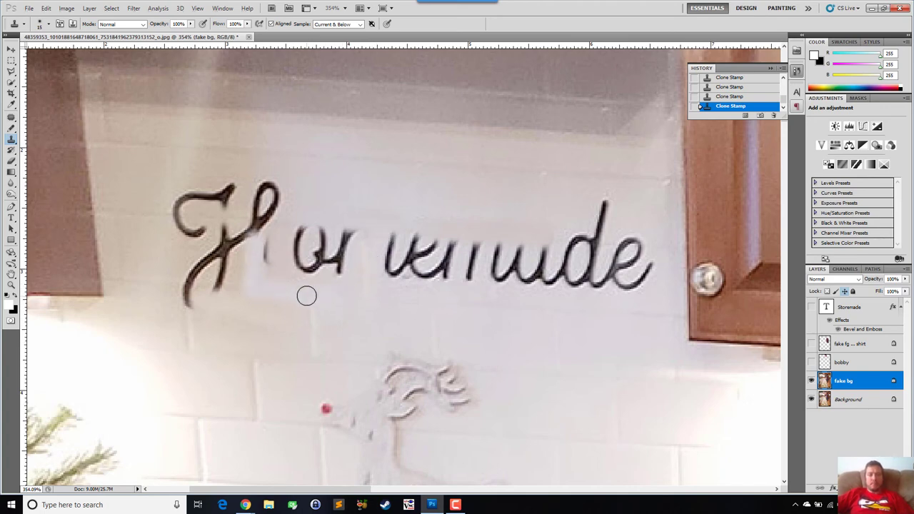
- Review the partly erased sign in the whole photo and up close, briefly toggling the Storemade text's visibility
key("z")
key("ctrl+0")
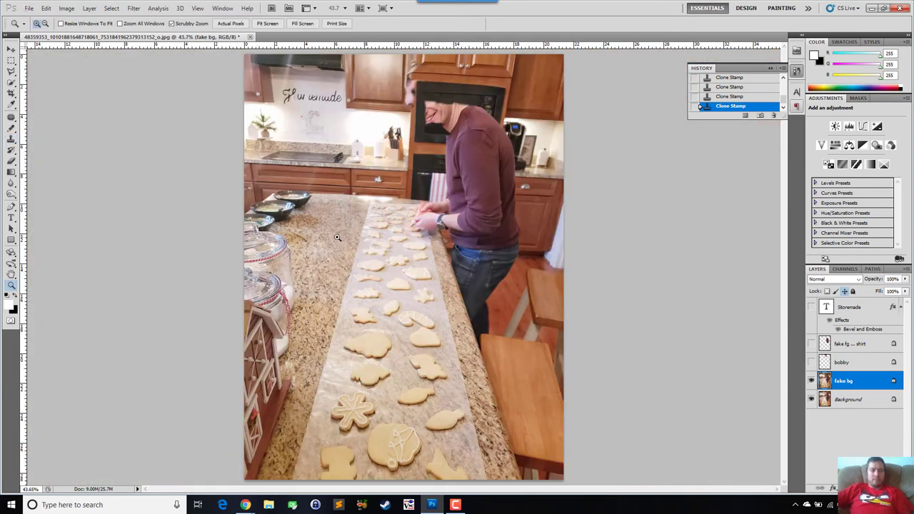
left_click(813, 309)
key("s")
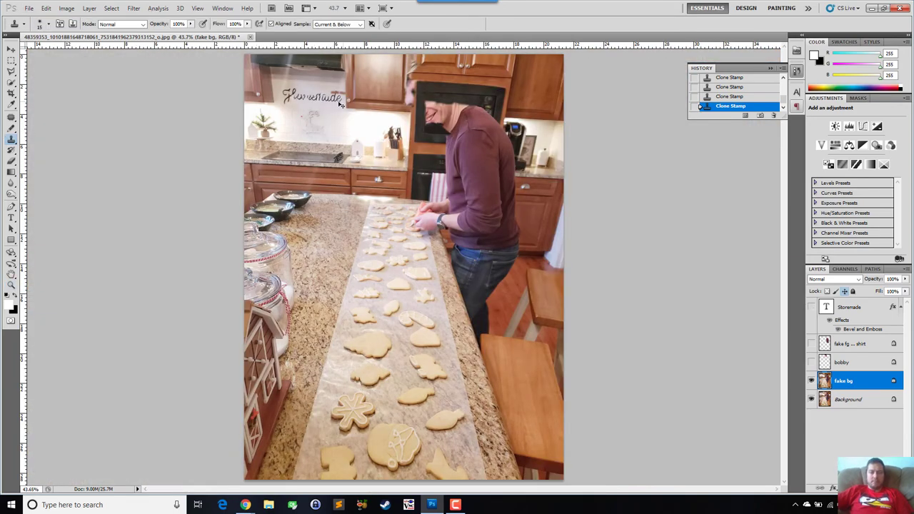
key("z")
key("space")
left_click_drag(332, 94, 454, 293)
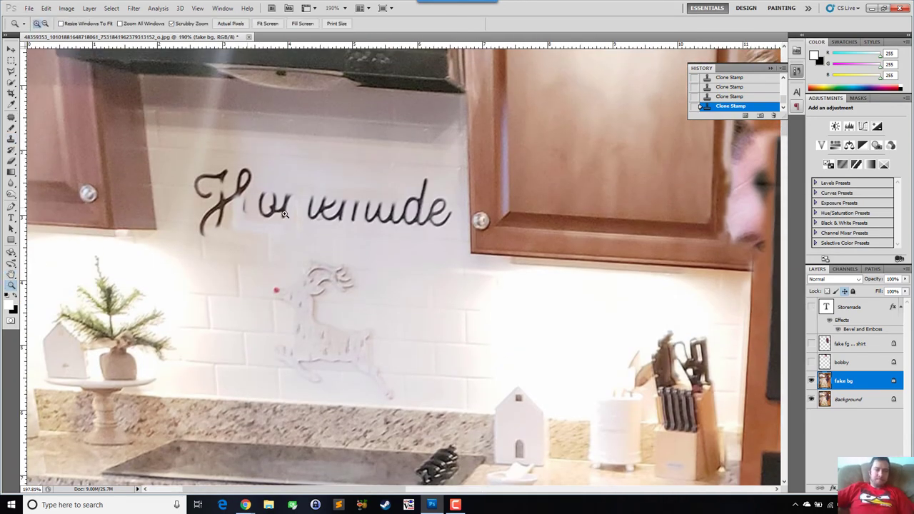
left_click_drag(233, 197, 239, 277)
key("x")
key("s")
key("alt+s")
key("s")
key("z")
key("s")
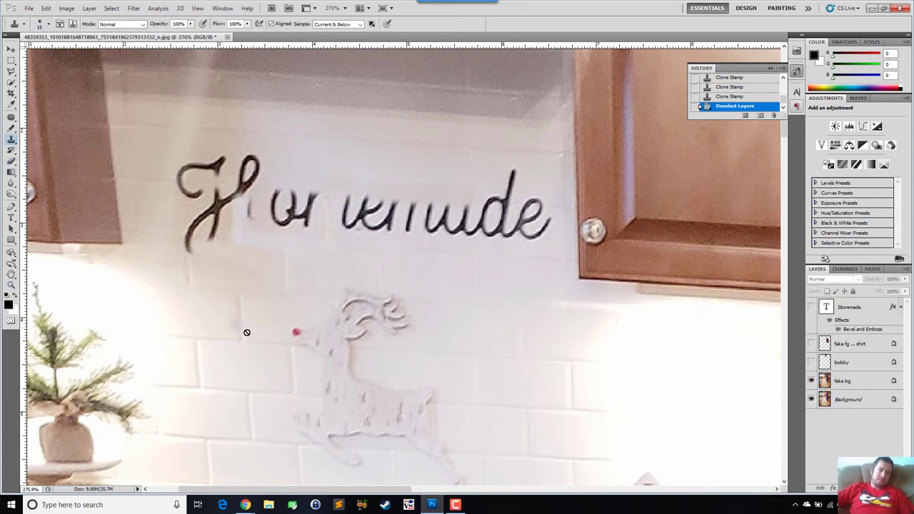
- Reselect the fake bg layer and clone wall tile over the curls and strokes on the H's left side
left_click(845, 383)
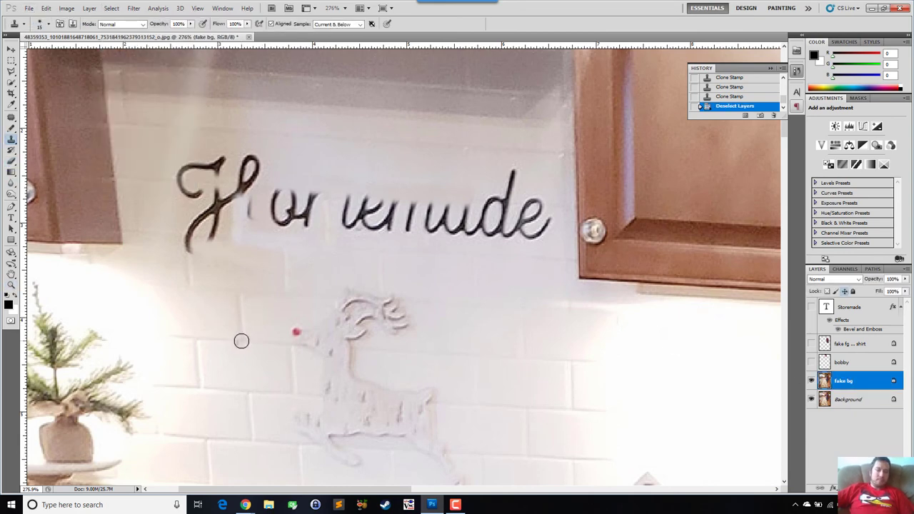
mouse_move(237, 213)
left_mouse_down()
mouse_move(232, 188)
mouse_move(216, 213)
mouse_move(189, 226)
mouse_move(215, 258)
mouse_move(201, 256)
mouse_move(202, 216)
mouse_move(181, 172)
mouse_move(214, 177)
left_mouse_up()
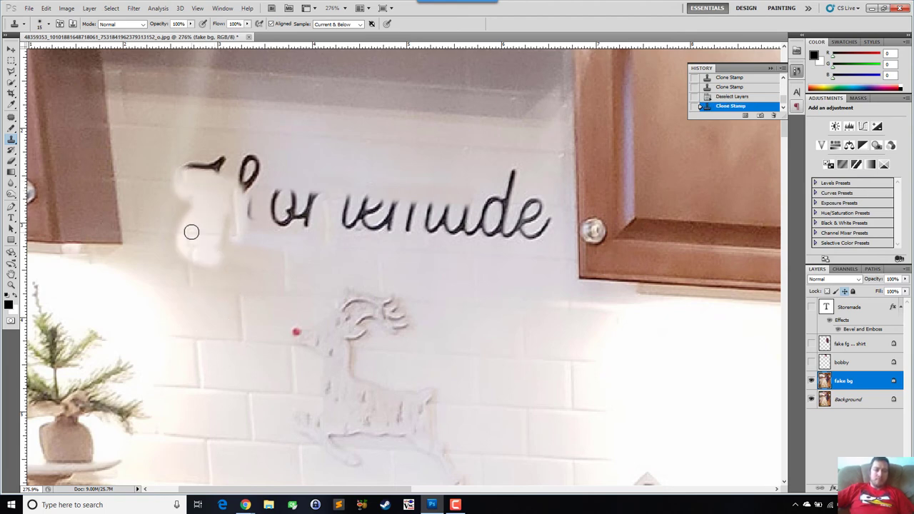
left_click_drag(184, 163, 214, 168)
left_click(167, 153, "alt")
left_click(177, 173)
left_click(218, 159)
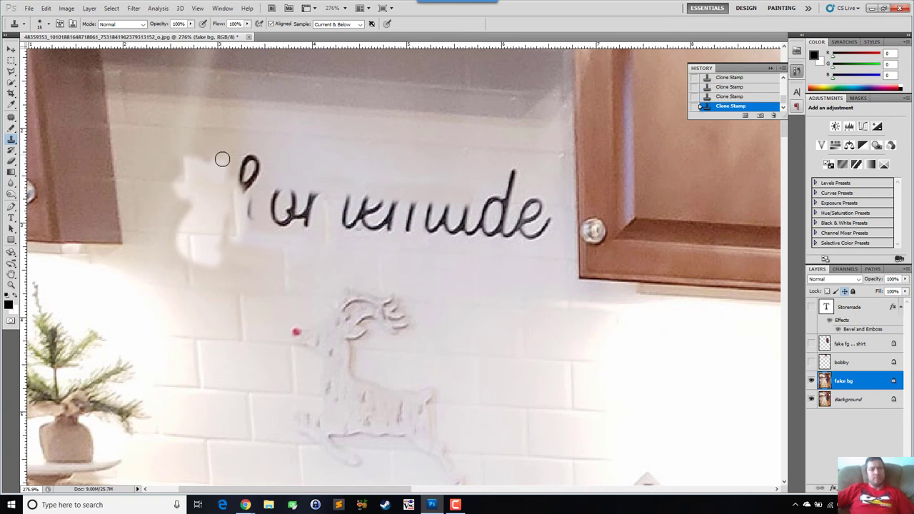
- Clone wall tile over the pale patches around the H's erased curls, and darken the area slightly with the Burn tool
left_click(151, 200, "alt")
left_click_drag(174, 191, 186, 219)
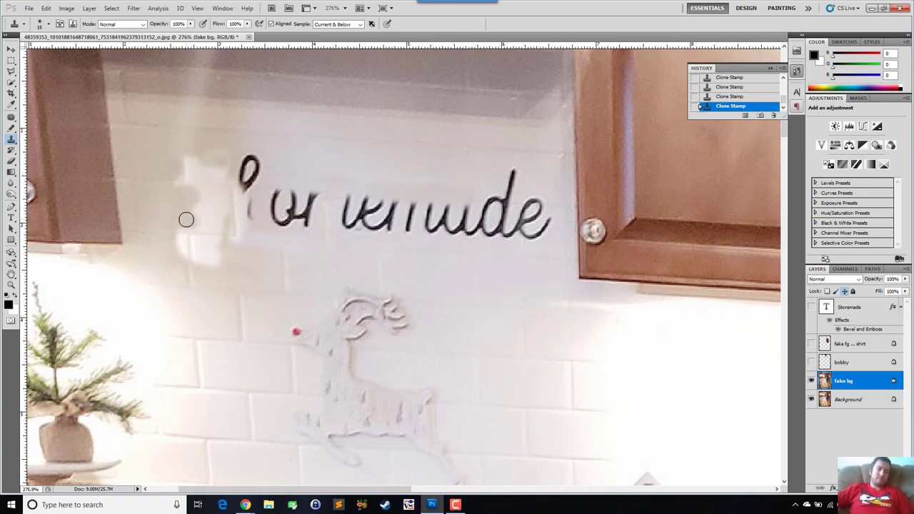
left_click(198, 215)
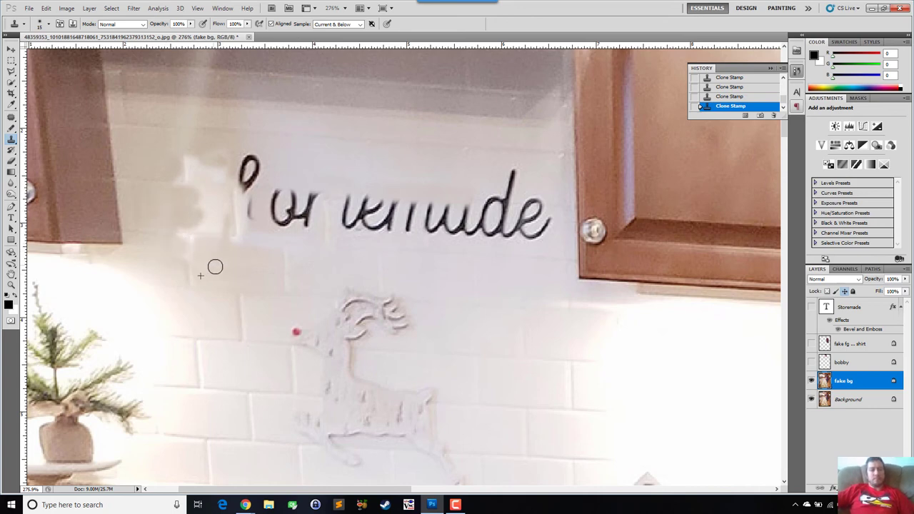
left_click(153, 196, "alt")
mouse_move(204, 196)
left_mouse_down()
mouse_move(219, 194)
mouse_move(212, 225)
mouse_move(265, 253)
left_mouse_up()
key("o")
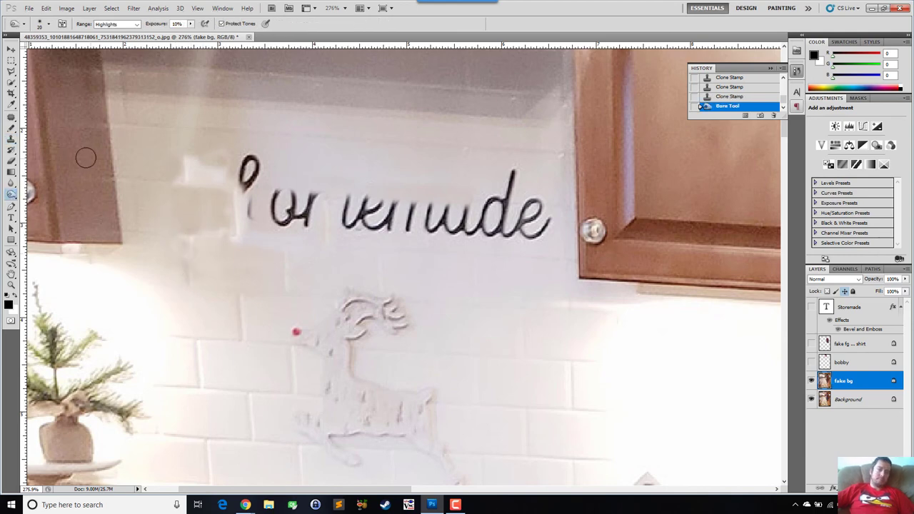
- Heal away all the remaining sign letters on the wall with the Spot Healing Brush
right_click(10, 117)
left_click(57, 117)
left_click_drag(278, 200, 186, 202)
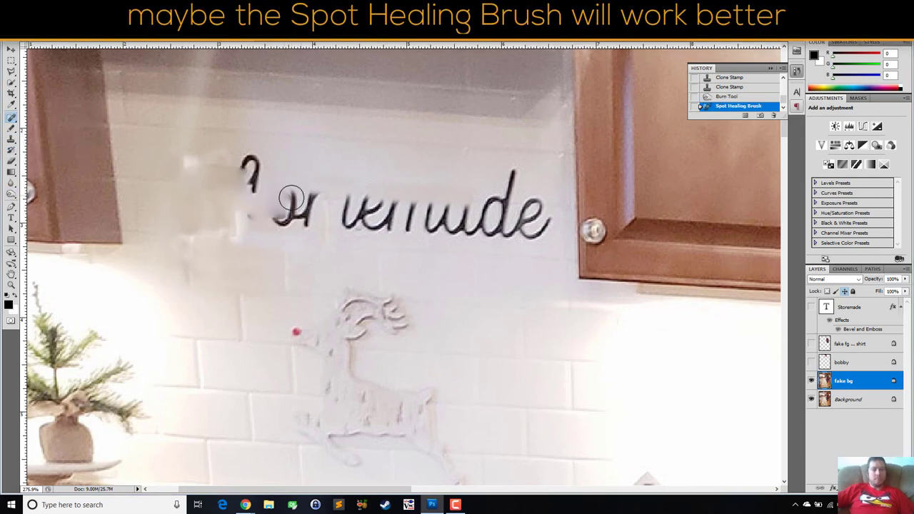
left_click_drag(292, 198, 423, 215)
mouse_move(543, 228)
left_mouse_down()
mouse_move(510, 176)
mouse_move(455, 212)
mouse_move(372, 215)
mouse_move(234, 169)
mouse_move(236, 221)
left_mouse_up()
left_click_drag(519, 267, 510, 265)
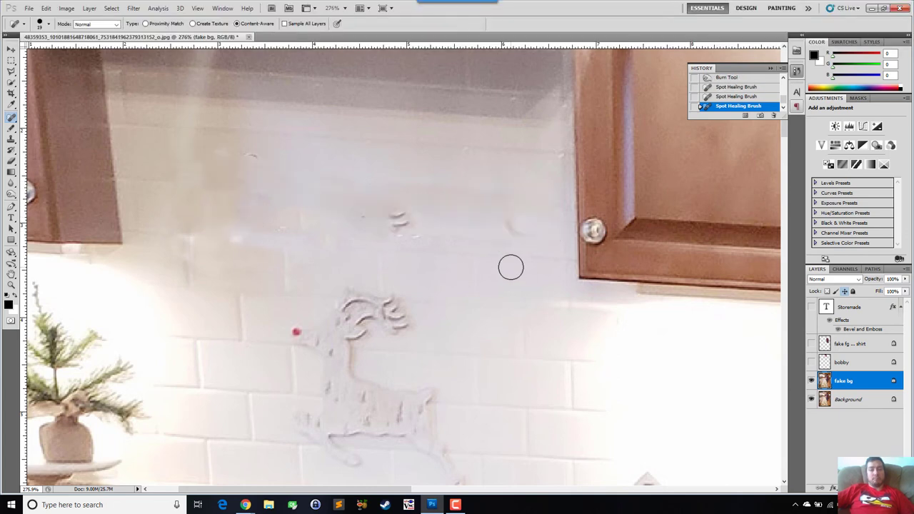
- Heal the leftover marks and pale smudges on the wall above the reindeer
key("j")
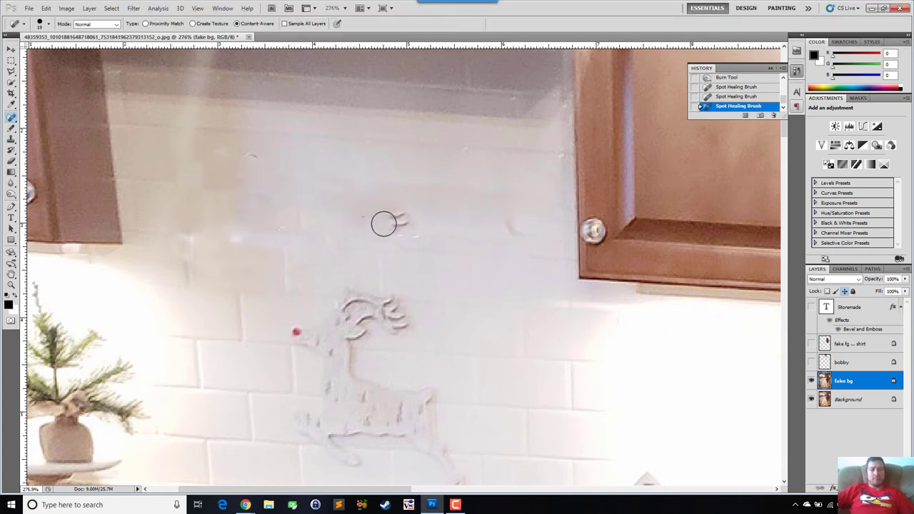
left_click_drag(189, 286, 188, 201)
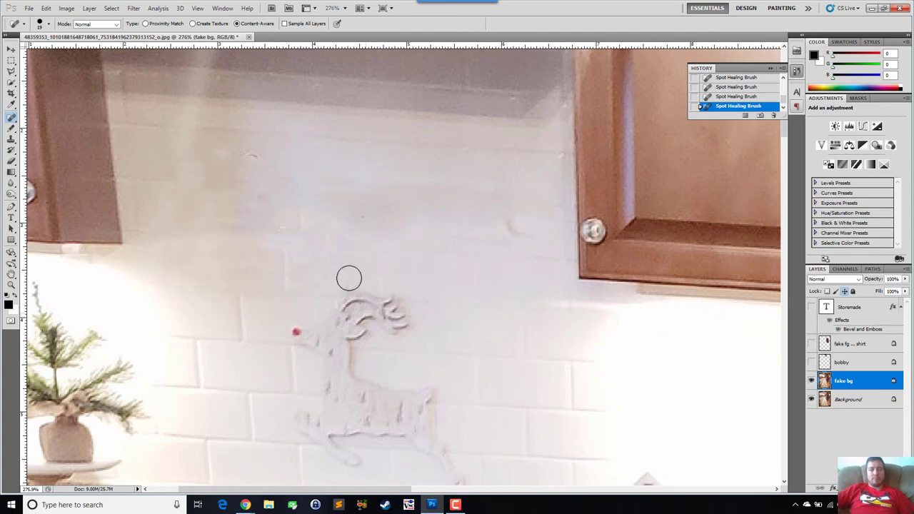
left_click_drag(314, 226, 242, 225)
left_click_drag(509, 232, 535, 230)
- Compare the whole photo with and without the fake bg layer, and show the Storemade, fake fg shirt and bobby layers
key("z")
key("ctrl+0")
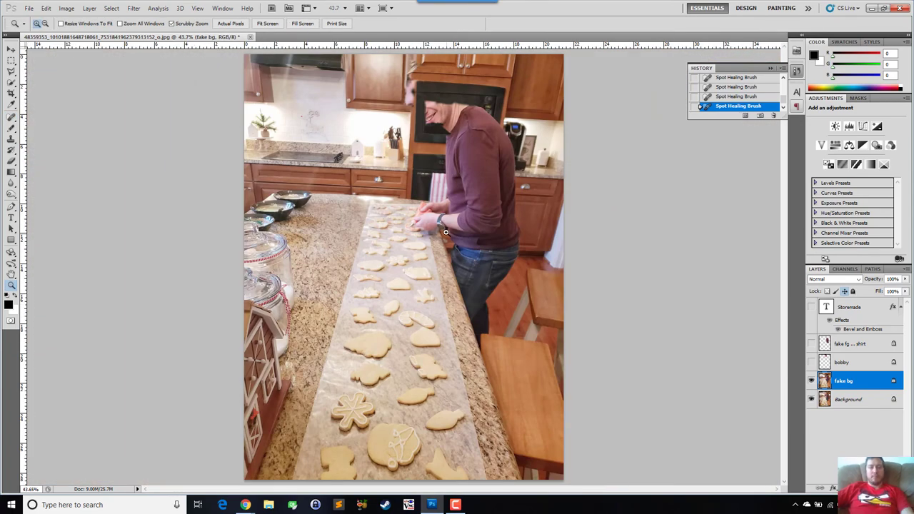
left_click(810, 381)
left_click(811, 380)
left_click(811, 380)
left_click(810, 381)
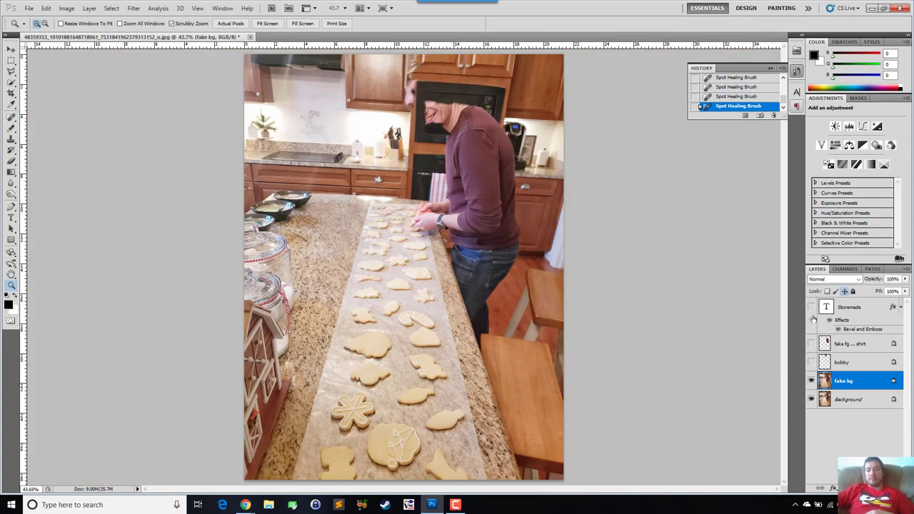
left_click(811, 307)
left_click(812, 363)
- Hide the fake bg layer and free-transform the Storemade text to line it up with the original Homemade sign
right_click(300, 92)
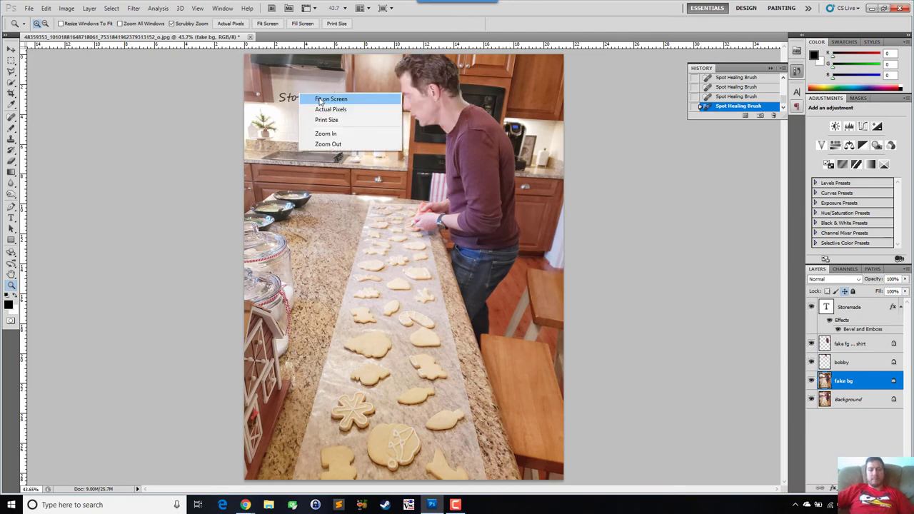
left_click(317, 99)
left_click_drag(164, 96, 336, 214)
key("h")
left_click(812, 381)
left_click(850, 307)
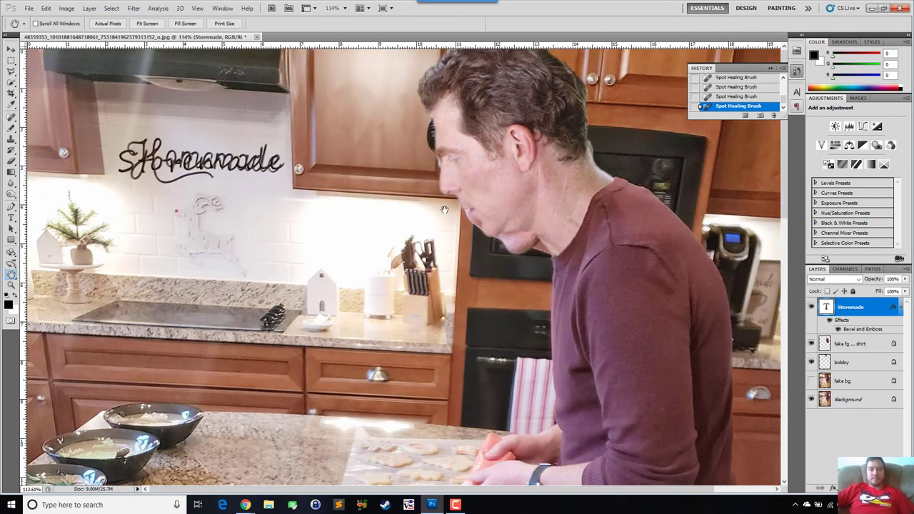
key("m")
right_click(245, 120)
left_click(293, 207)
mouse_move(222, 168)
left_mouse_down()
mouse_move(215, 154)
mouse_move(219, 164)
left_mouse_up()
left_click(478, 24)
- Show the fake bg layer again and compare the Storemade text with the original sign in the whole photo
left_click(812, 381)
right_click(359, 199)
left_click(386, 205)
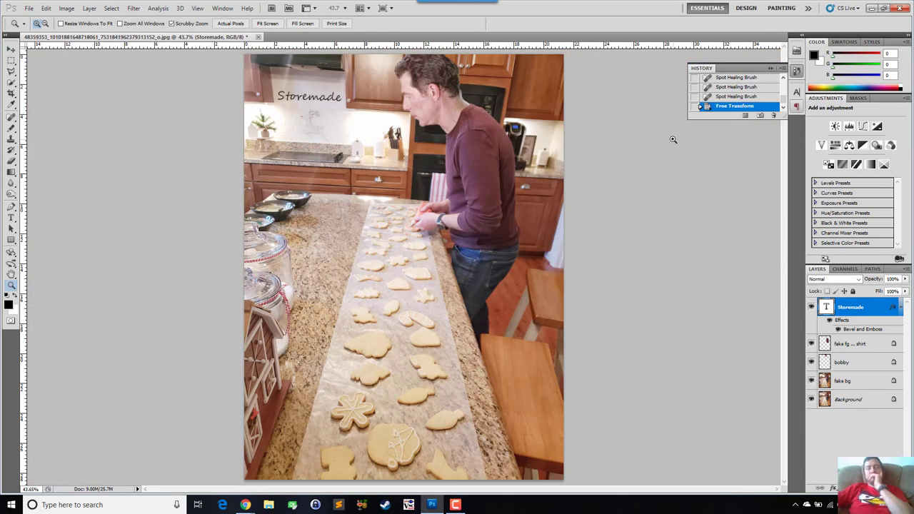
left_click(812, 381)
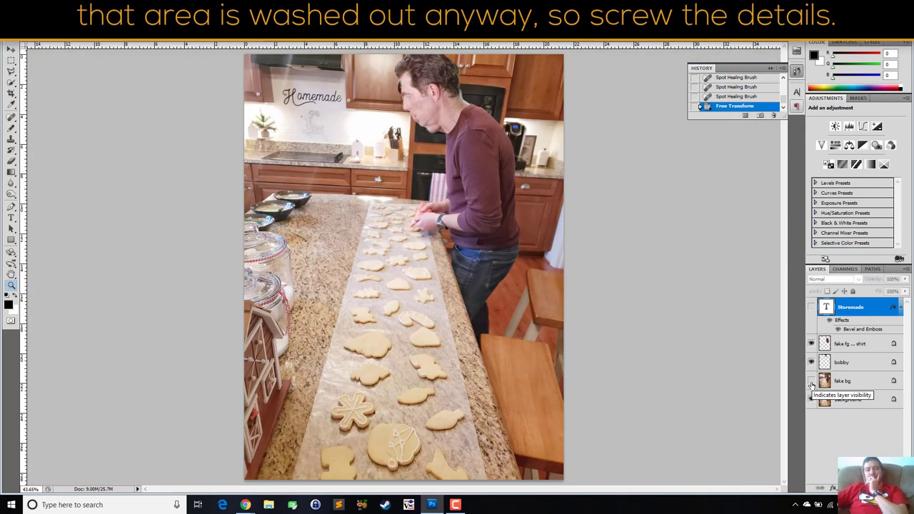
left_click(812, 381)
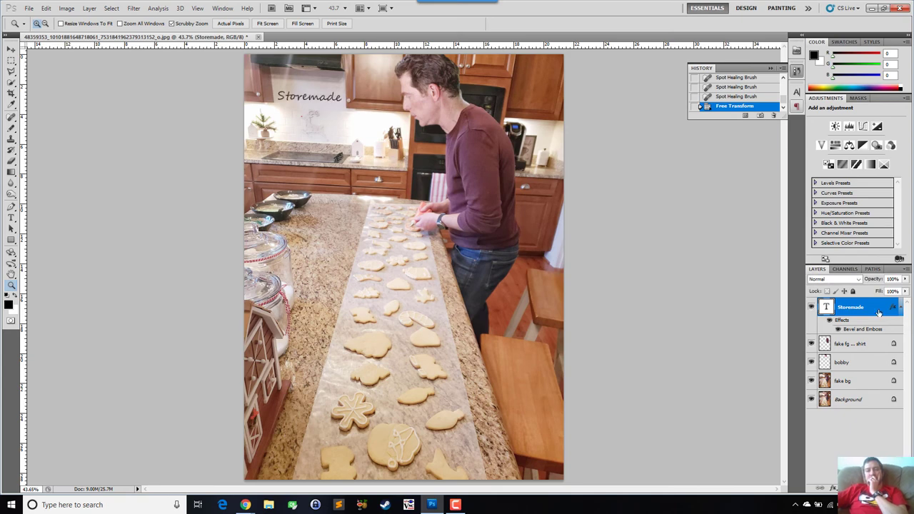
- Enable Contour for the Storemade text's bevel and choose the straight diagonal ramp preset
double_click(829, 322)
left_click(569, 187)
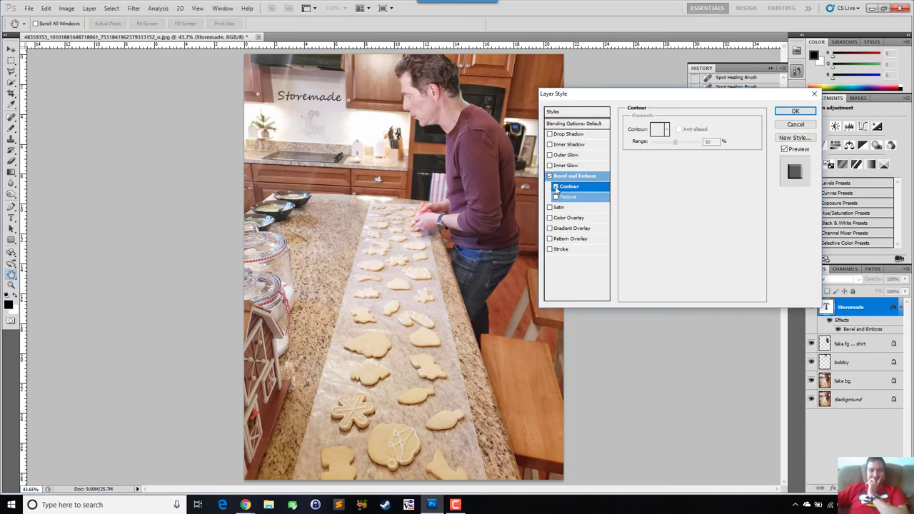
left_click(666, 129)
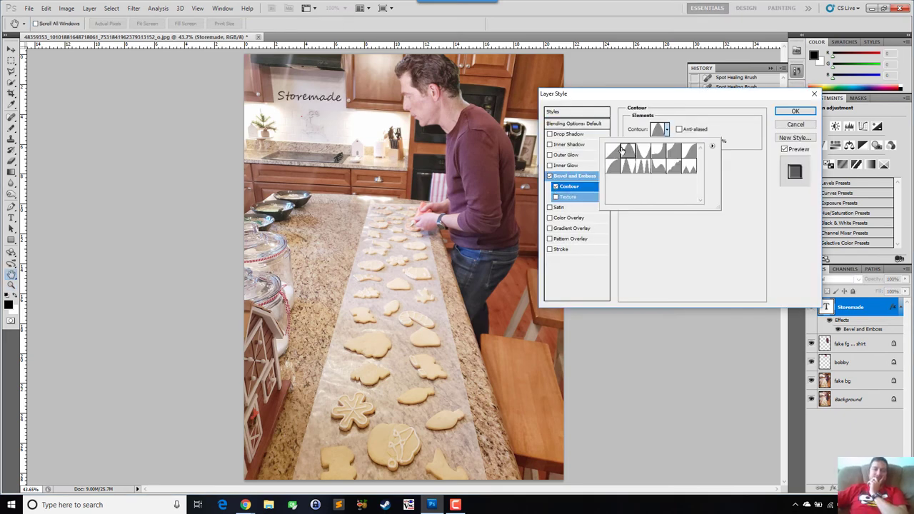
left_click(690, 168)
double_click(613, 152)
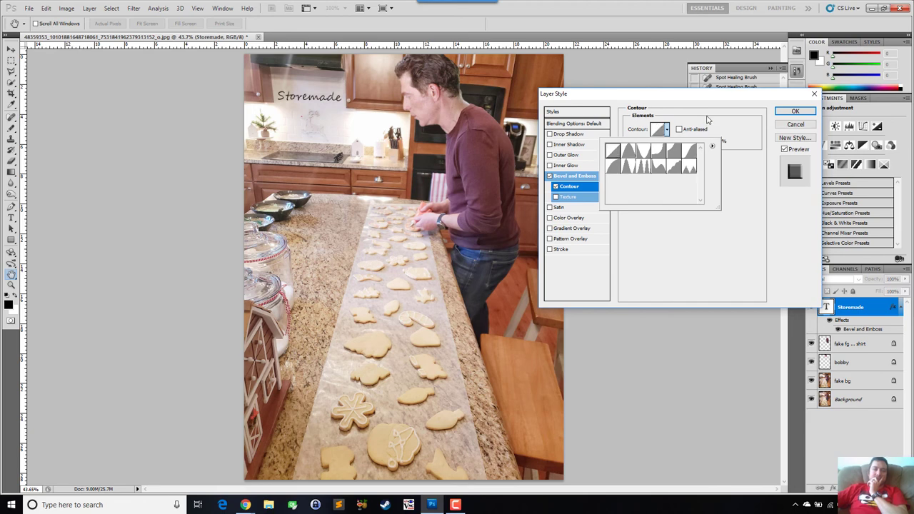
- Try several texture patterns on the Storemade text's bevel, and turn the texture off
left_click(570, 196)
left_click(680, 137)
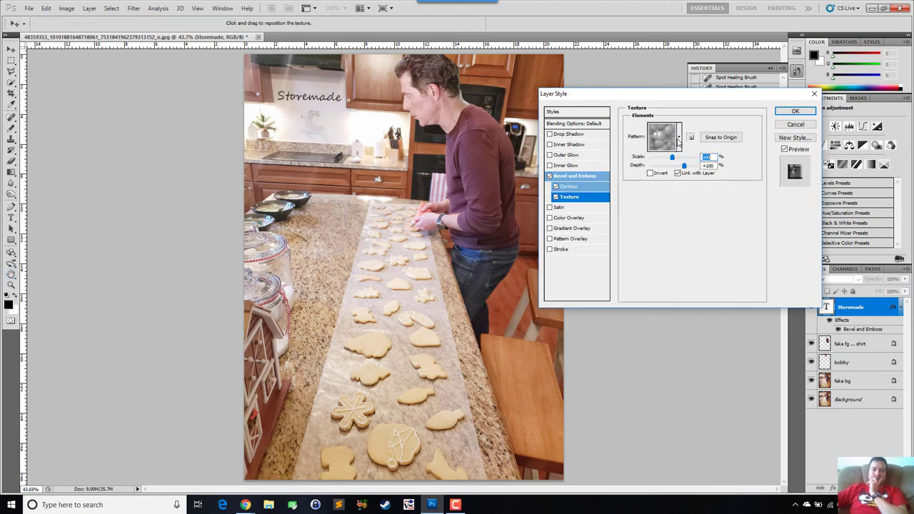
left_click(718, 162)
left_click(767, 310)
left_click(423, 189)
left_click(667, 172)
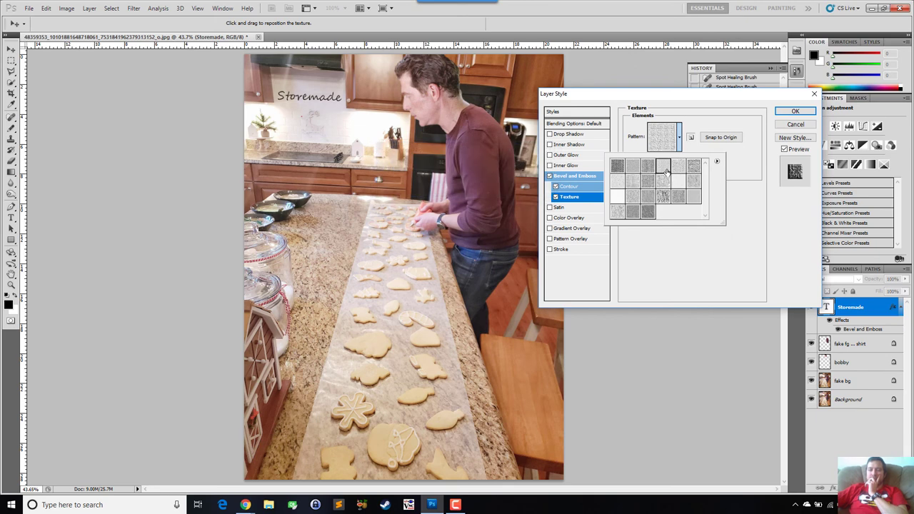
left_click(693, 170)
left_click(617, 171)
left_click(546, 195)
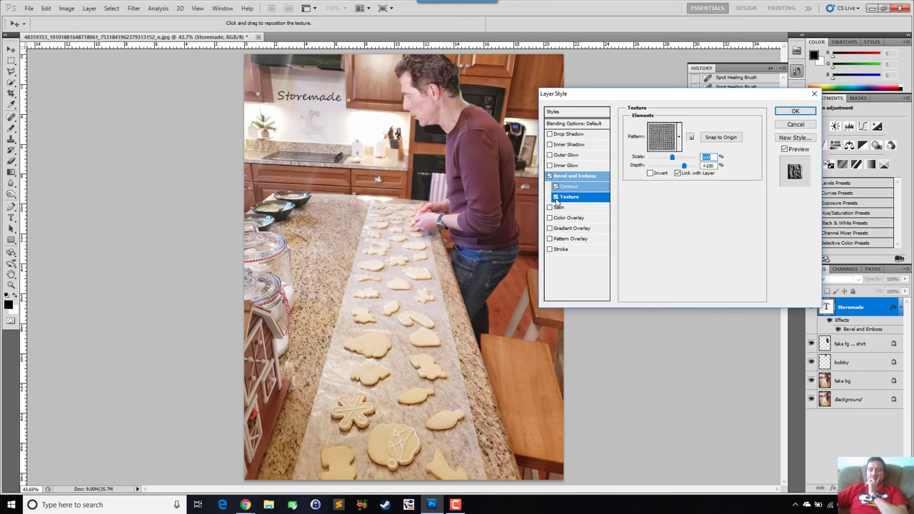
left_click(555, 198)
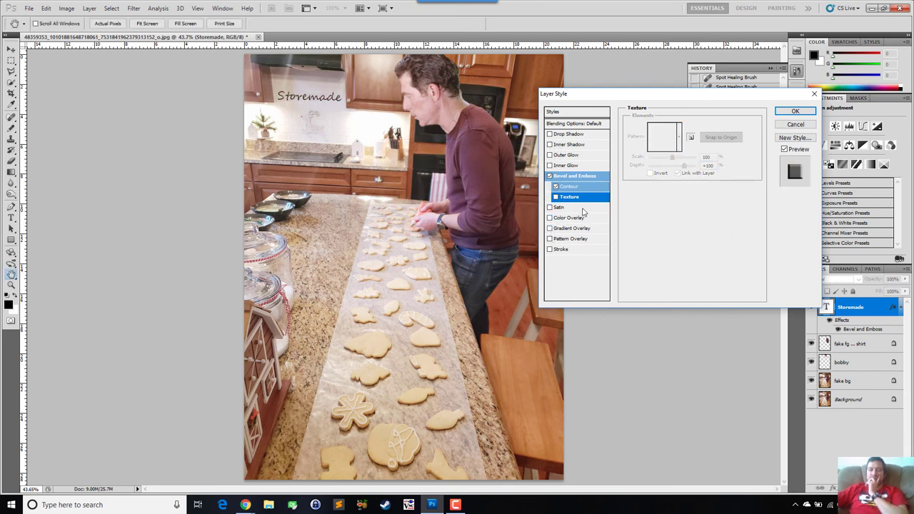
- Add a drop shadow to the Storemade text with a 2 px size and 2 px distance
left_click(573, 135)
double_click(720, 184)
type("2")
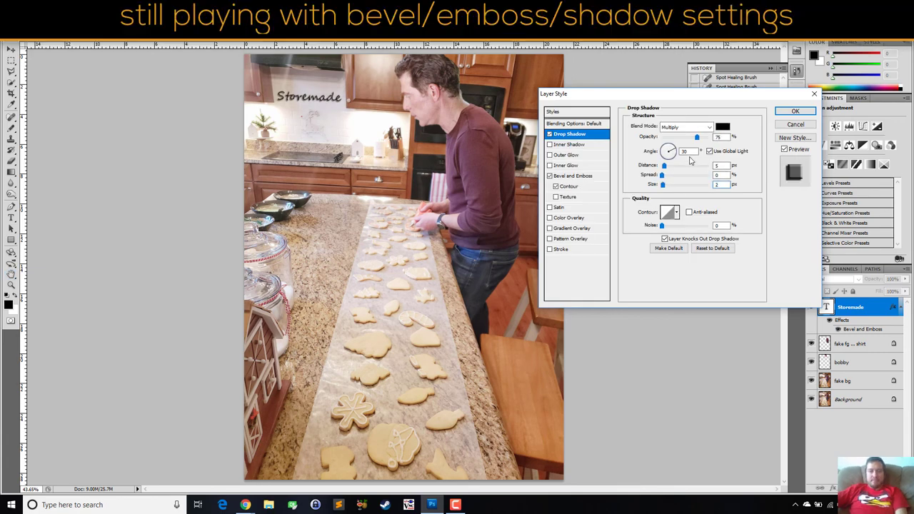
double_click(720, 166)
type("2")
left_click(550, 134)
left_click(550, 134)
- Set the drop shadow to 20% opacity, 1 px distance, 10% spread and 10 px size
left_click(662, 166)
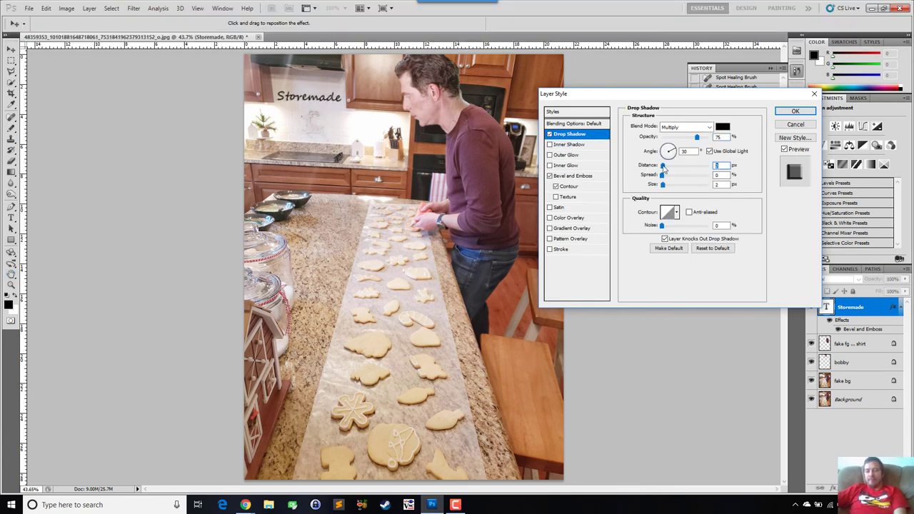
type("10")
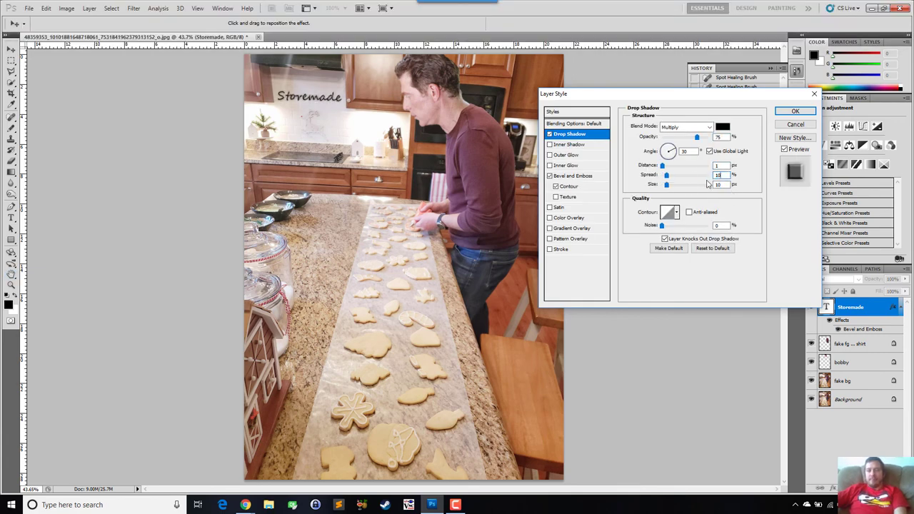
left_click(721, 185)
left_click(550, 135)
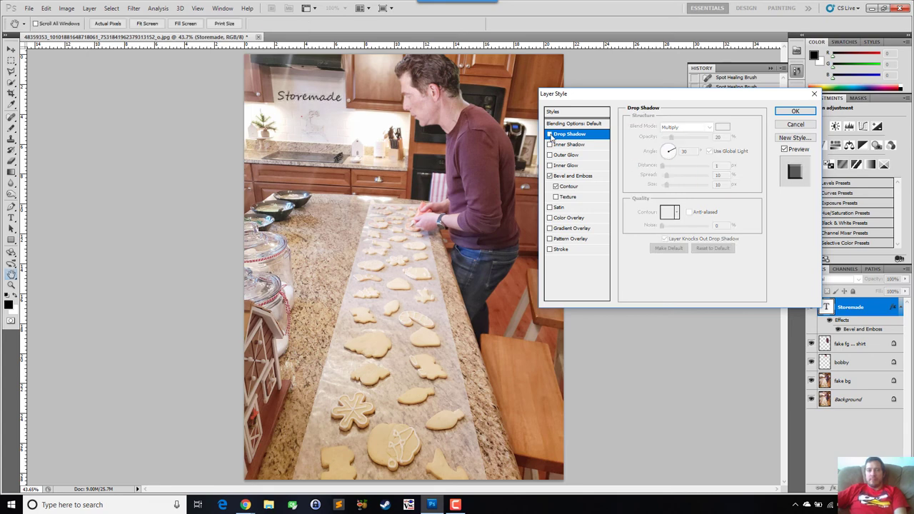
- Set the drop shadow's size to 2 px and compare the text with and without the effect
left_click(550, 134)
left_click(550, 134)
left_click(550, 134)
left_click(551, 135)
left_click(550, 135)
type("z")
scroll(300, 101, "up", 6)
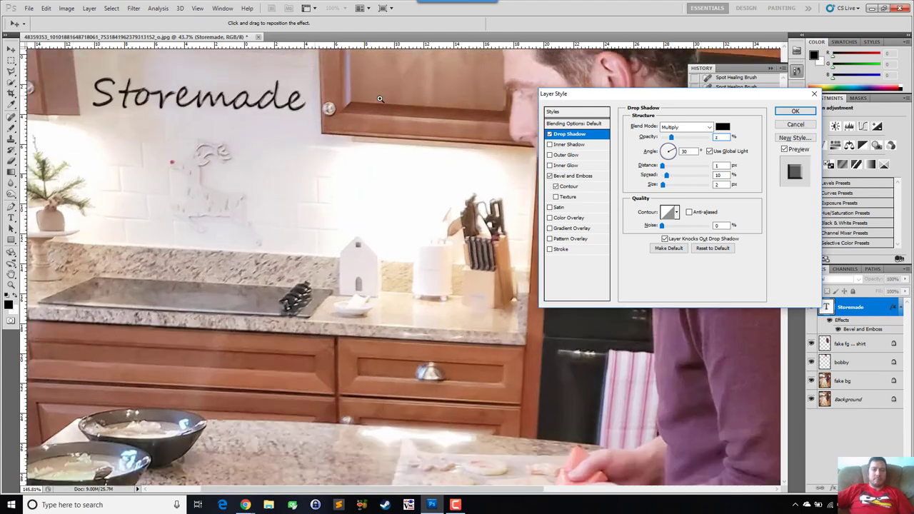
- Compare the text up close with and without the drop shadow, and set the shadow's distance to 3 px
left_click(550, 135)
left_click(550, 135)
left_click(550, 135)
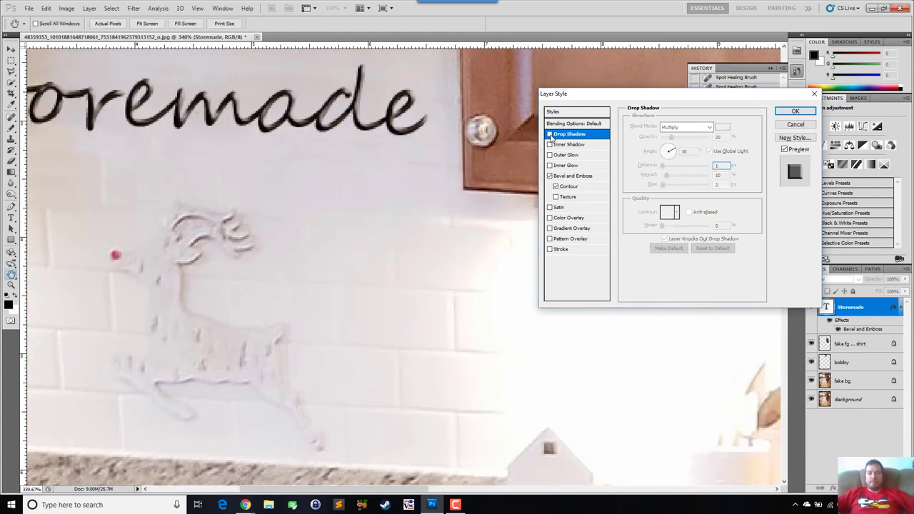
left_click(550, 135)
left_click(550, 135)
left_click(550, 135)
left_click_drag(661, 165, 663, 162)
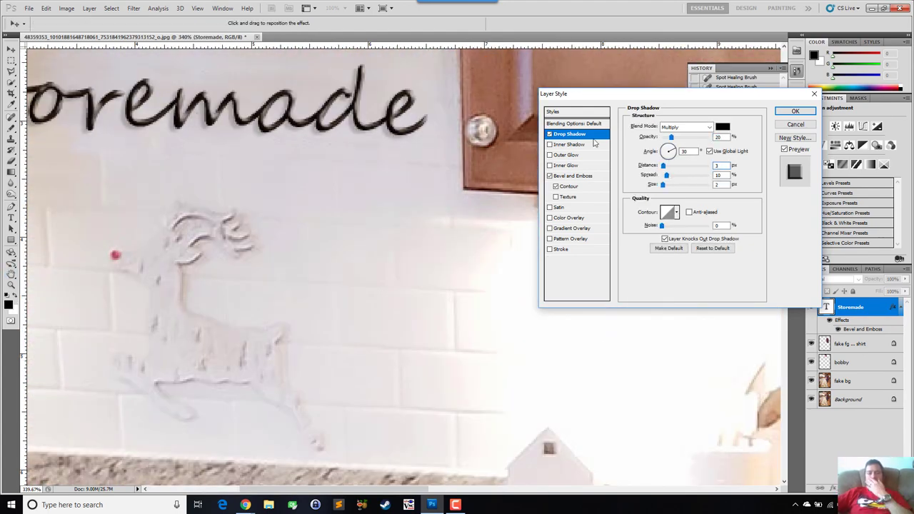
- Compare the drop shadow on and off in the whole photo, and apply the layer style with it enabled
scroll(307, 186, "up", 1)
scroll(302, 187, "down", 7)
right_click(300, 187)
left_click(321, 193)
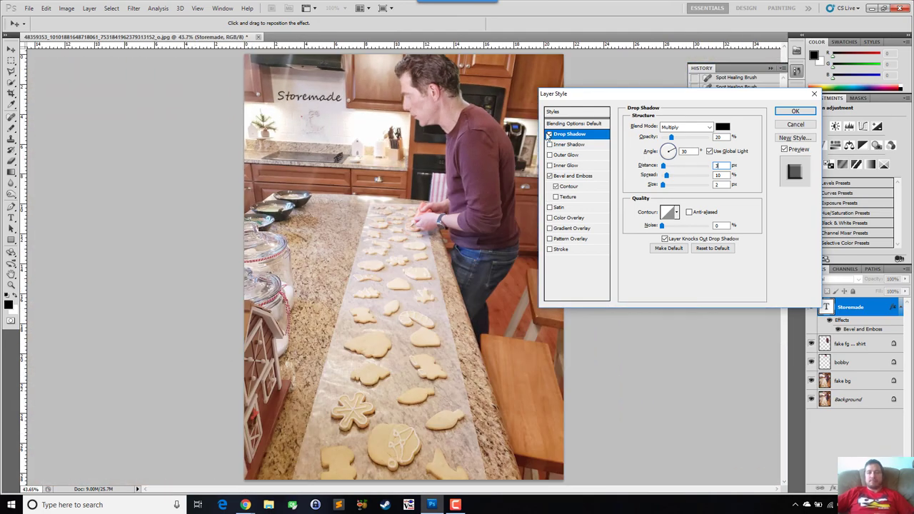
left_click(549, 135)
left_click(549, 135)
left_click(549, 134)
left_click(550, 134)
key("Return")
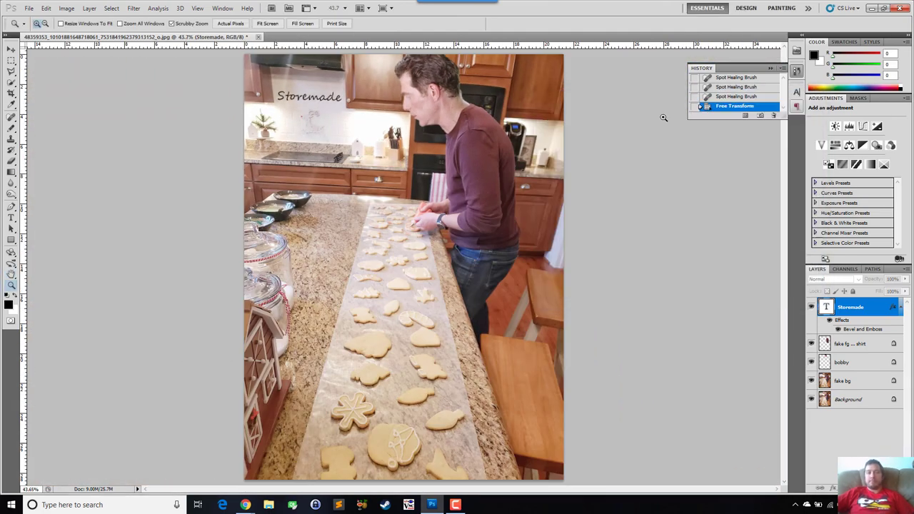
left_click(29, 8)
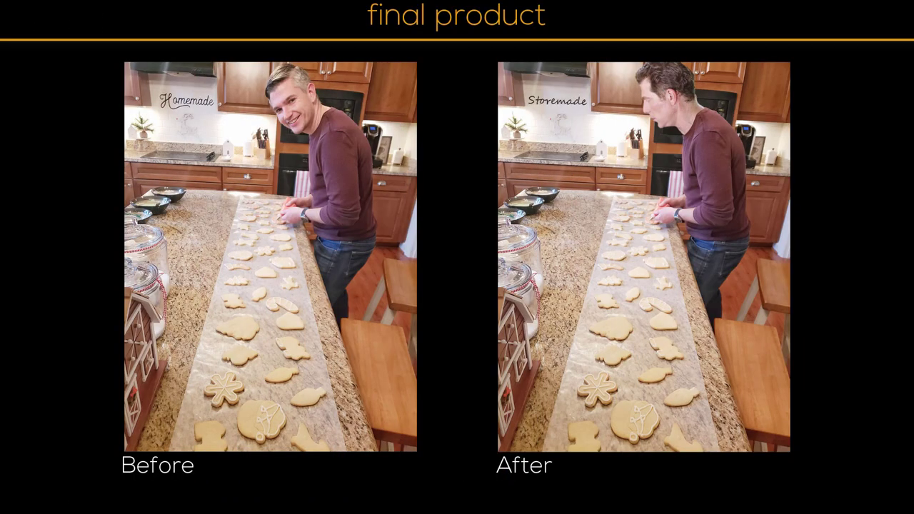